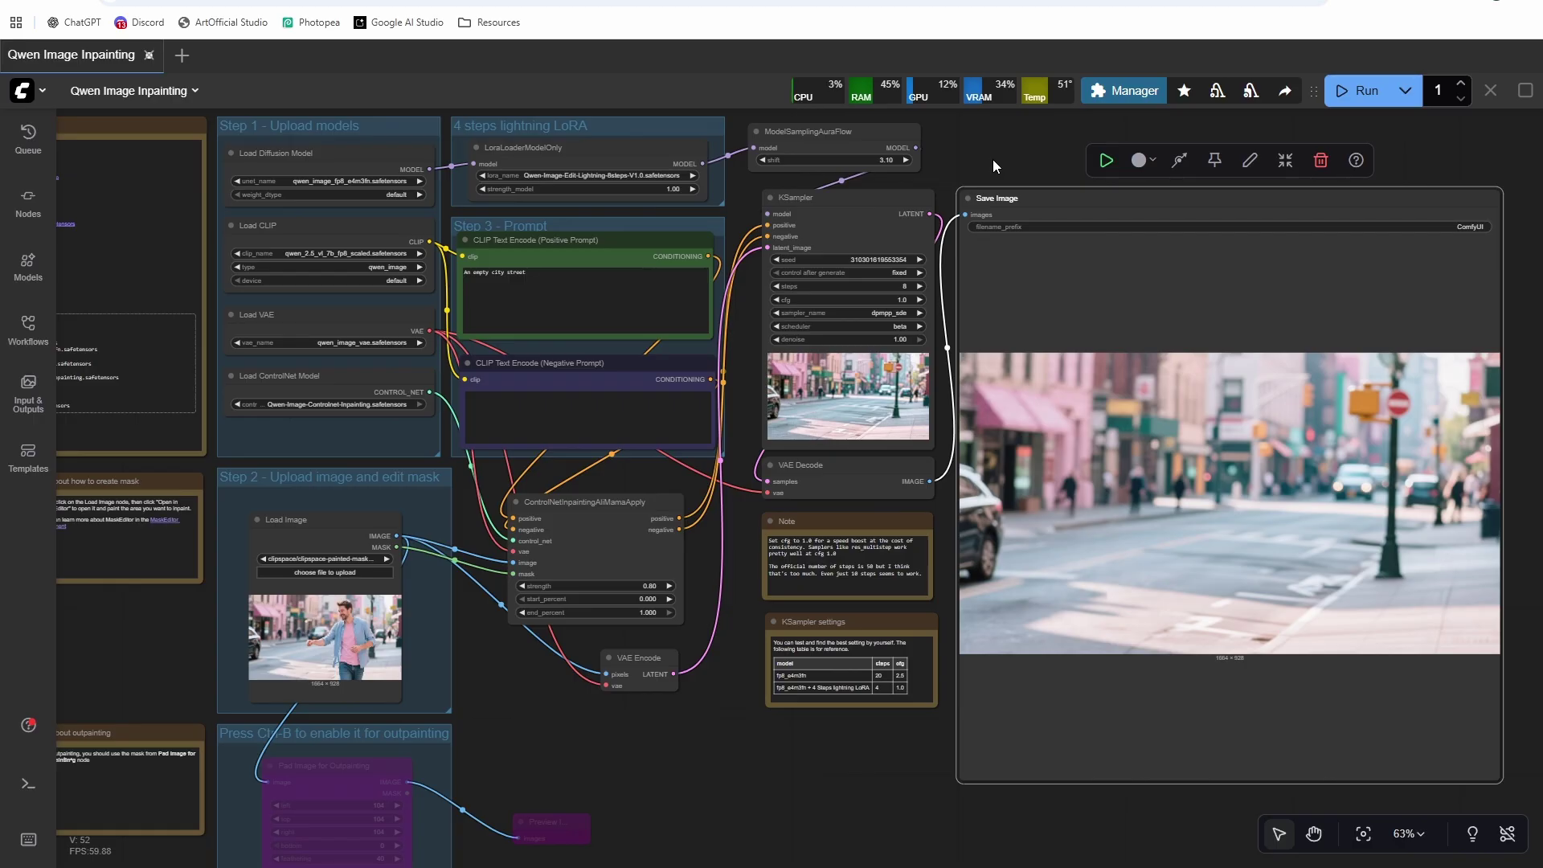
Step: Shrink the ModelDownloads.txt window to fit its list of download links and reposition it over the workflow
left_click(941, 179)
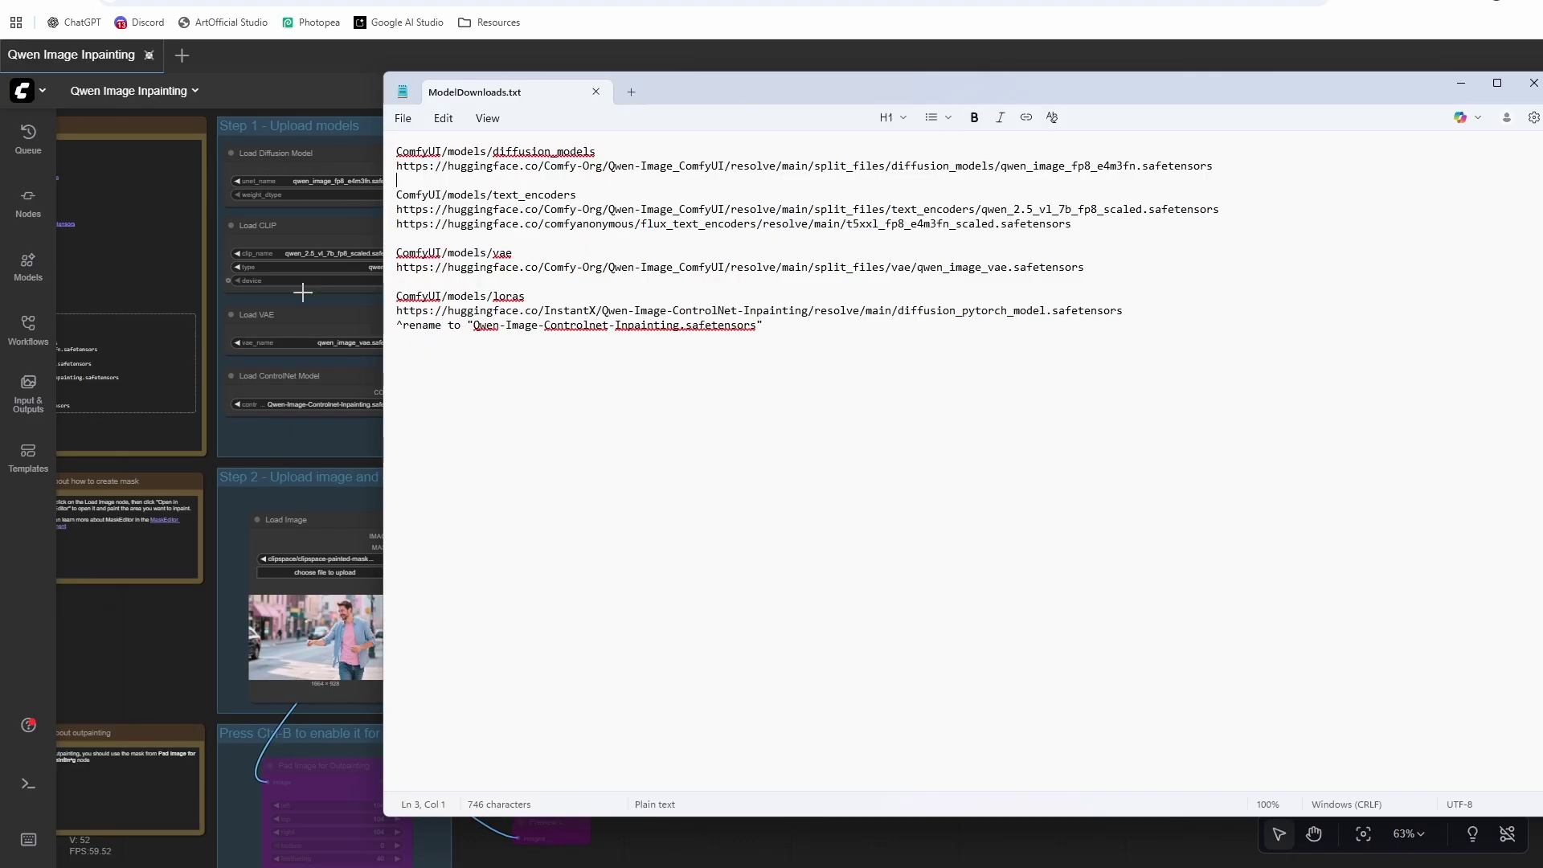
left_click_drag(1349, 83, 1261, 117)
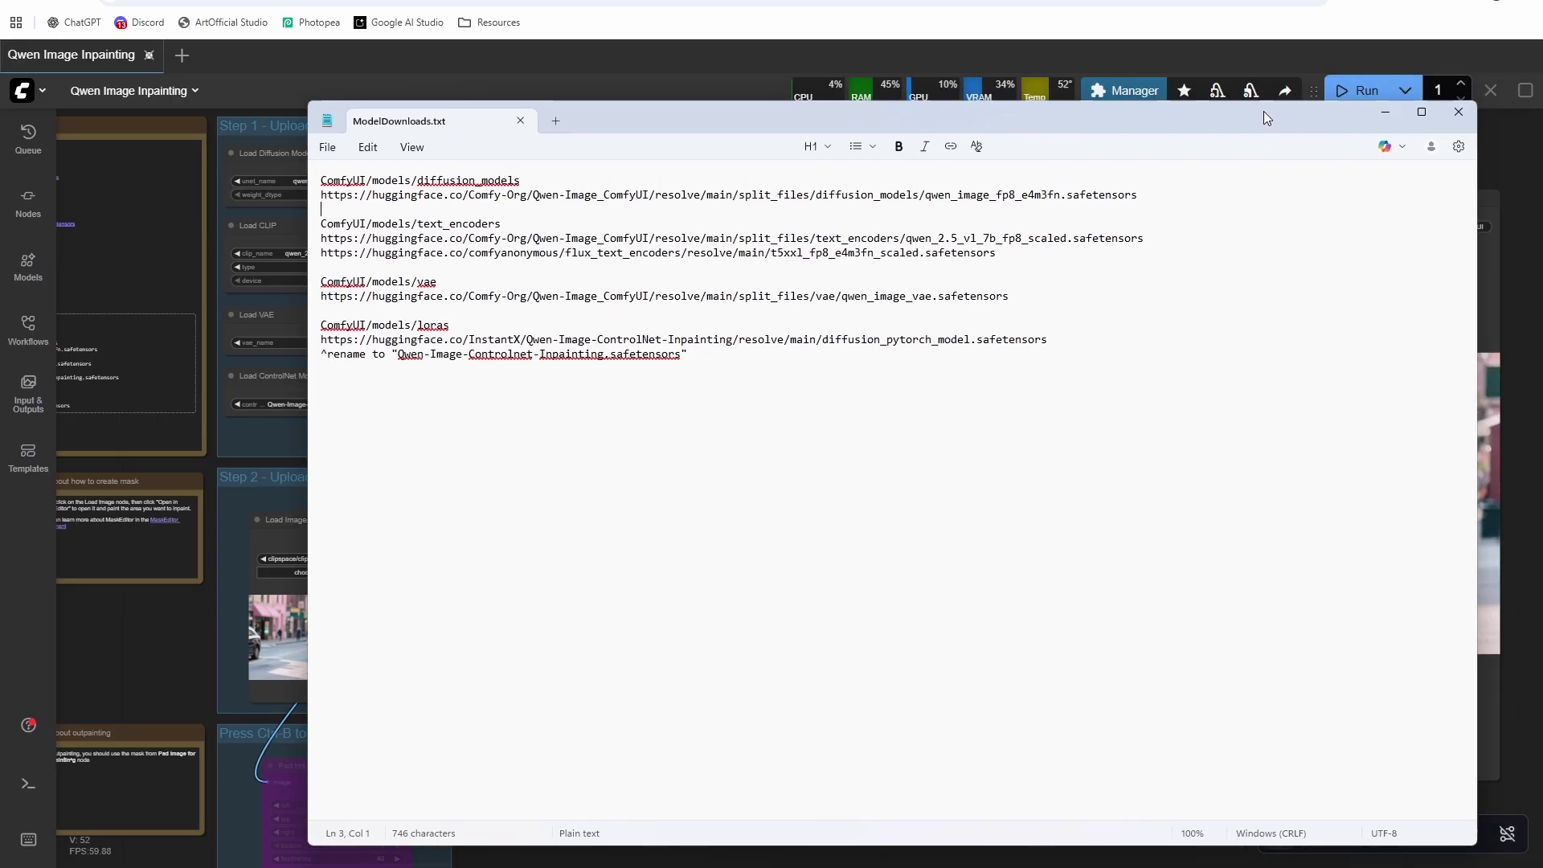
left_click_drag(1465, 259, 1179, 274)
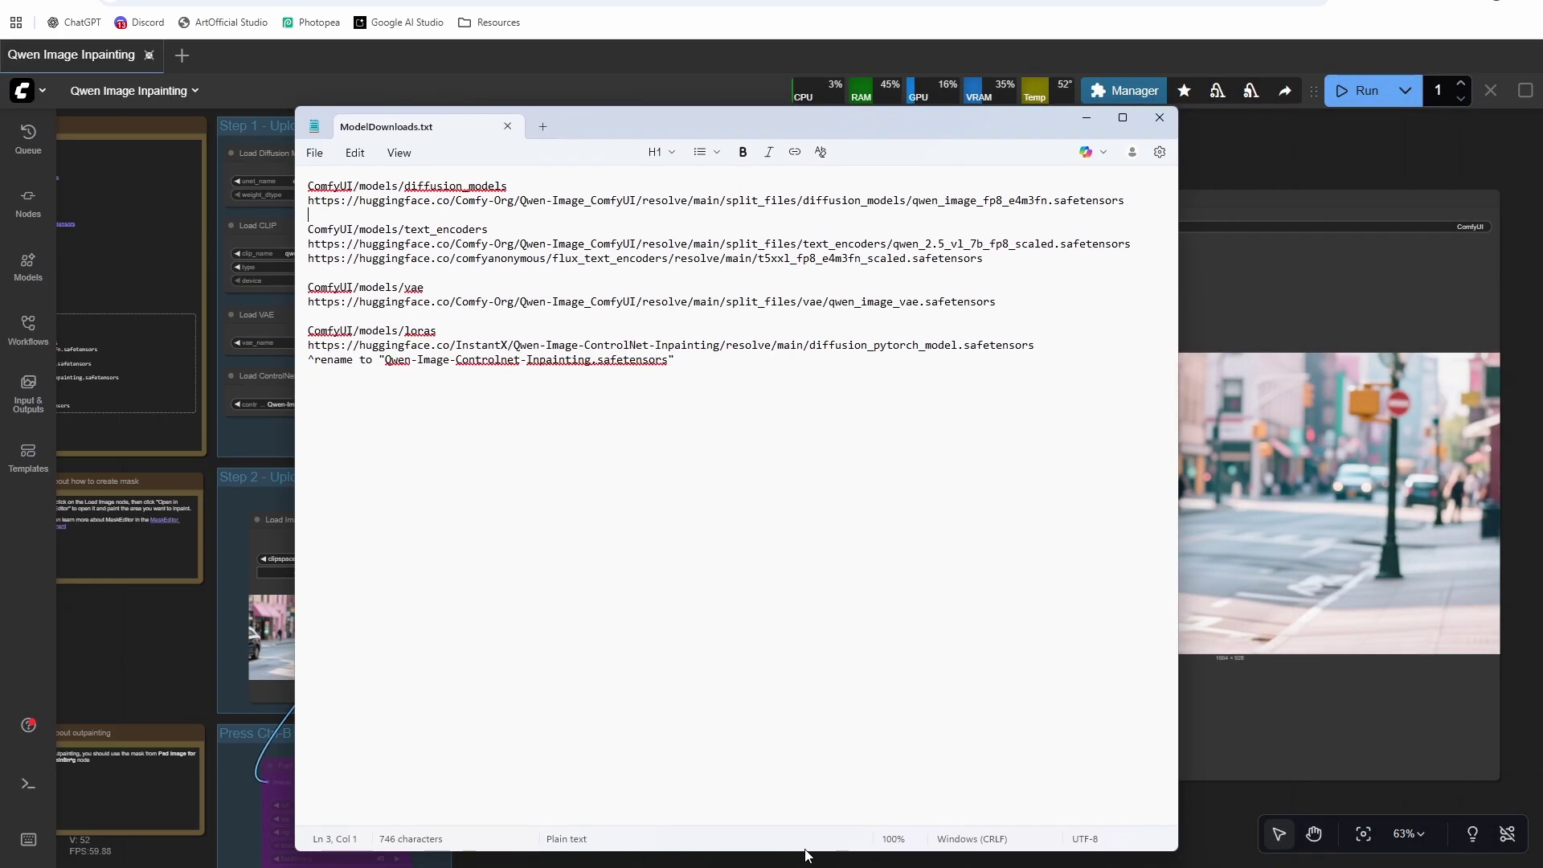
left_click_drag(806, 852, 773, 424)
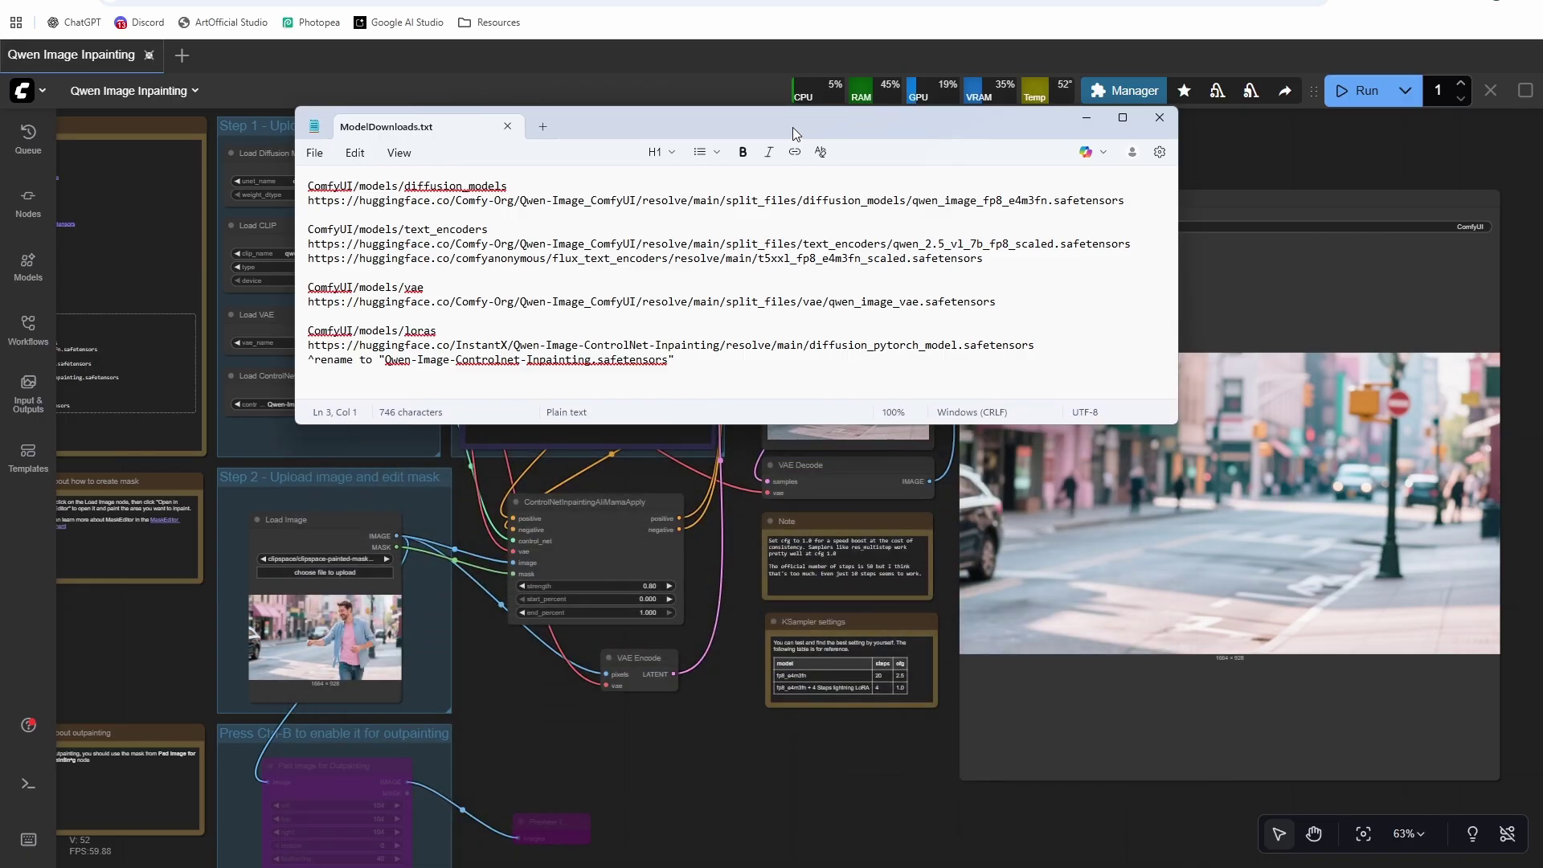
left_click_drag(792, 127, 662, 123)
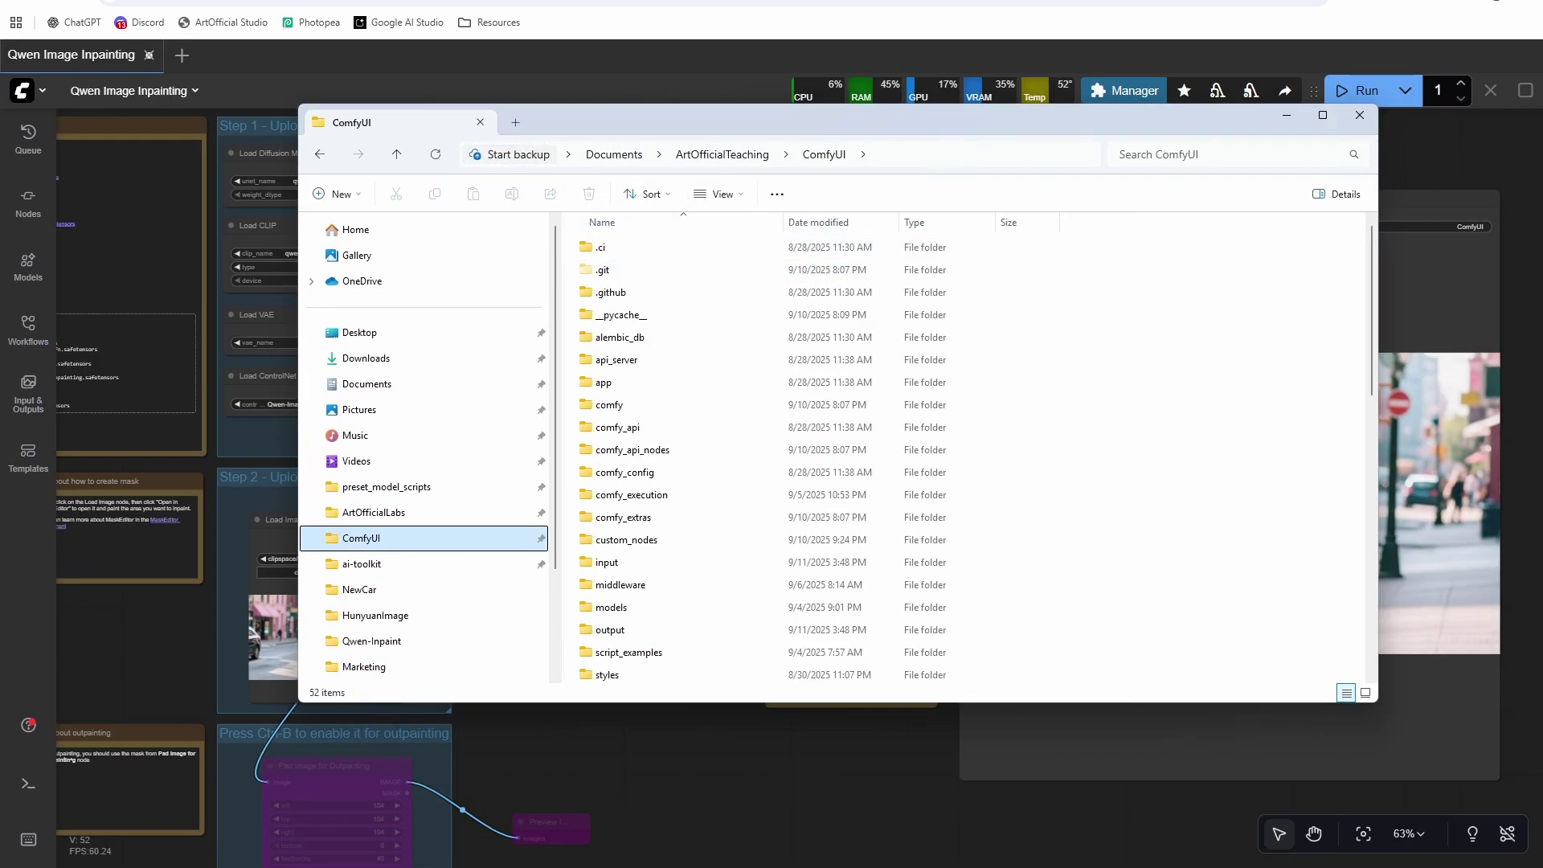
Step: Open the ComfyUI models folder and arrange it above the ModelDownloads.txt window
key("alt+Tab")
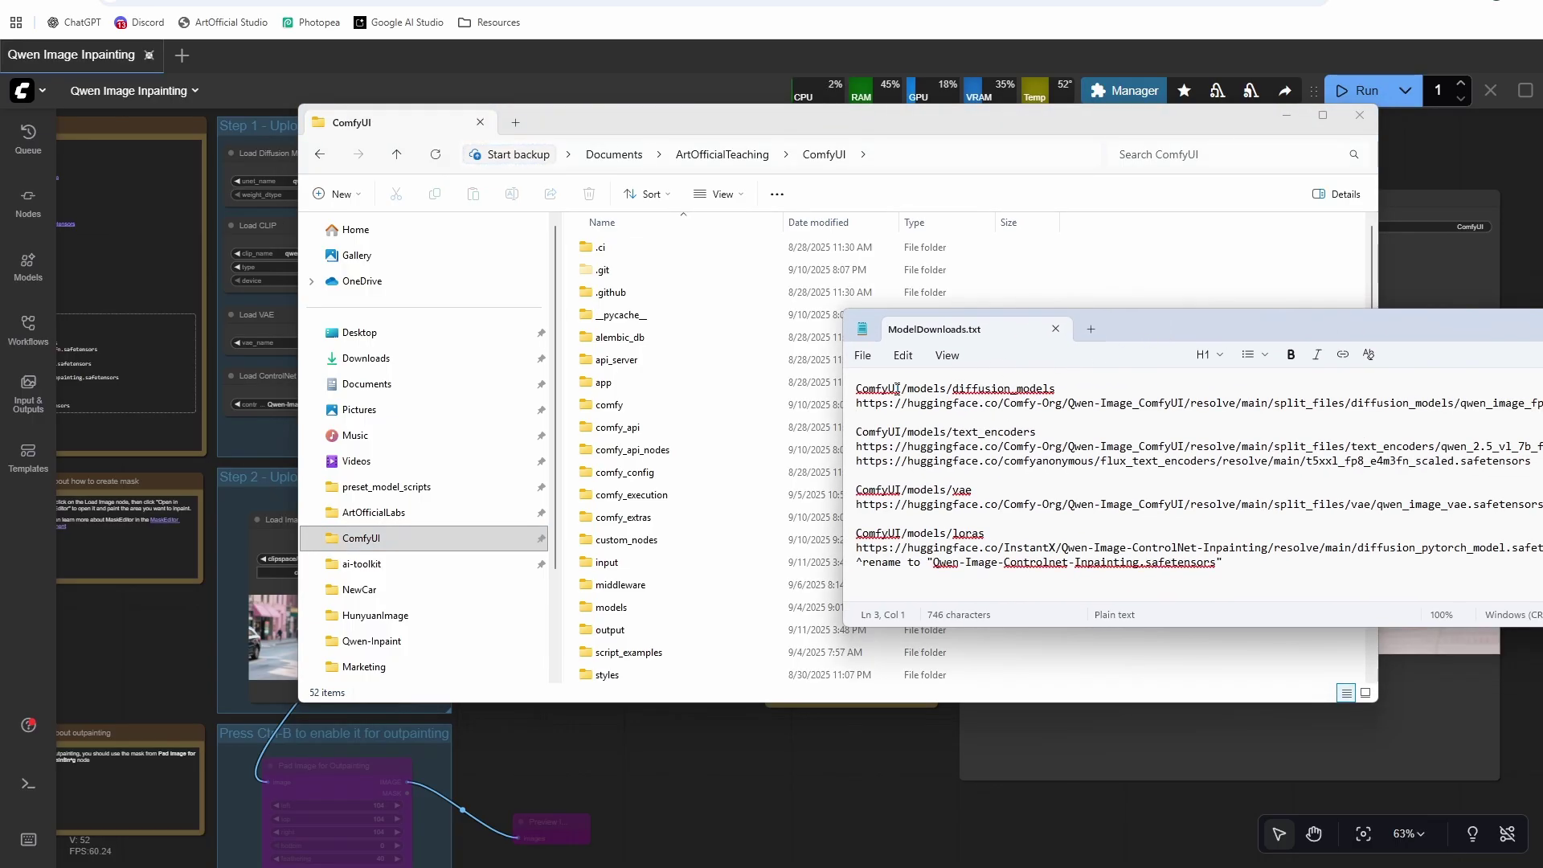
left_click_drag(1118, 325, 1542, 377)
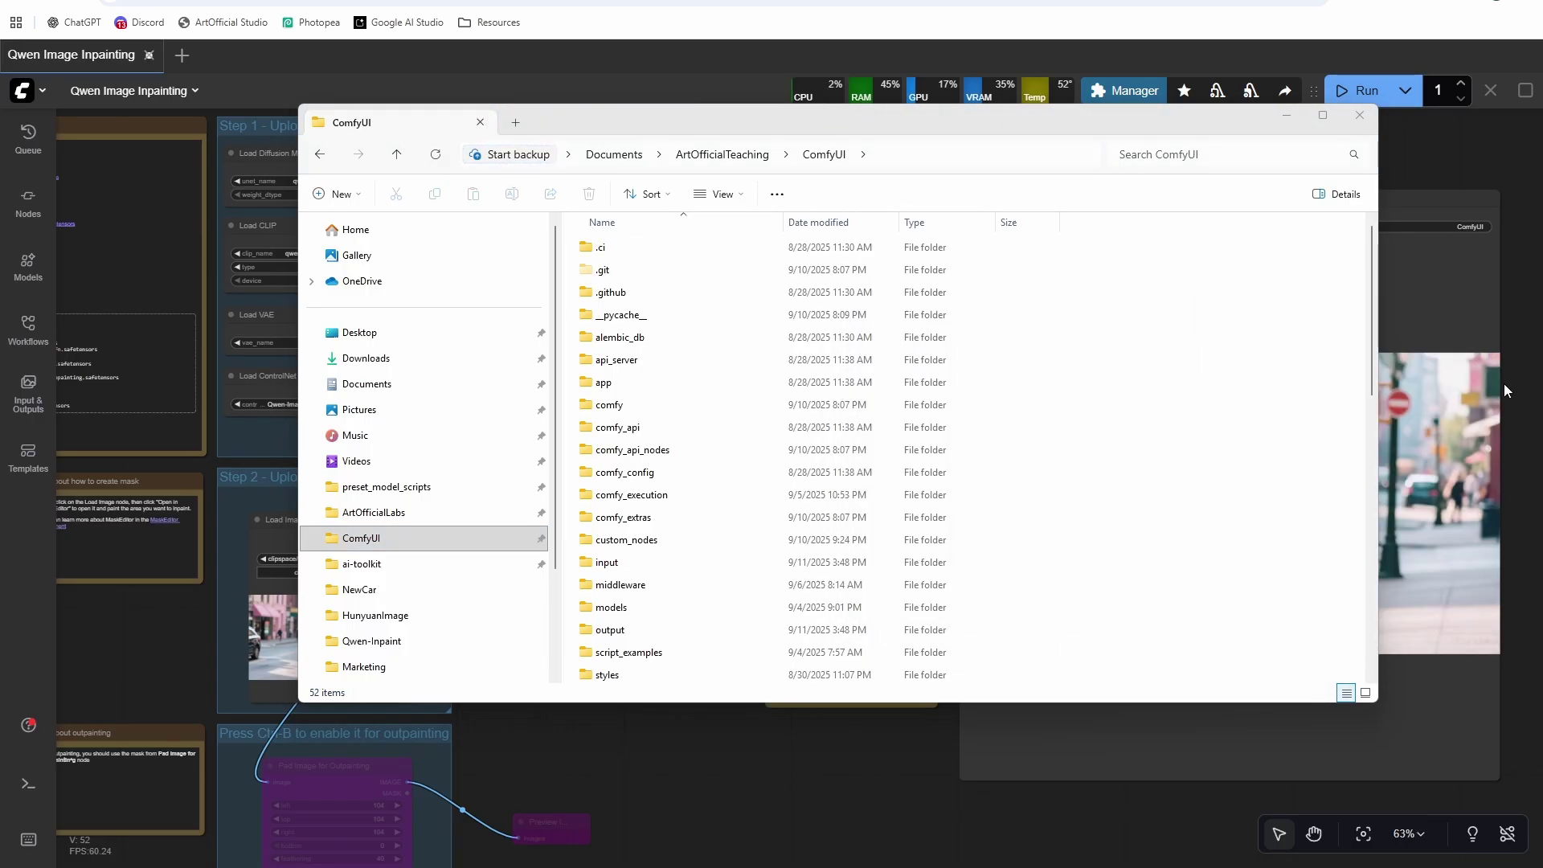
double_click(635, 607)
key("alt+Tab")
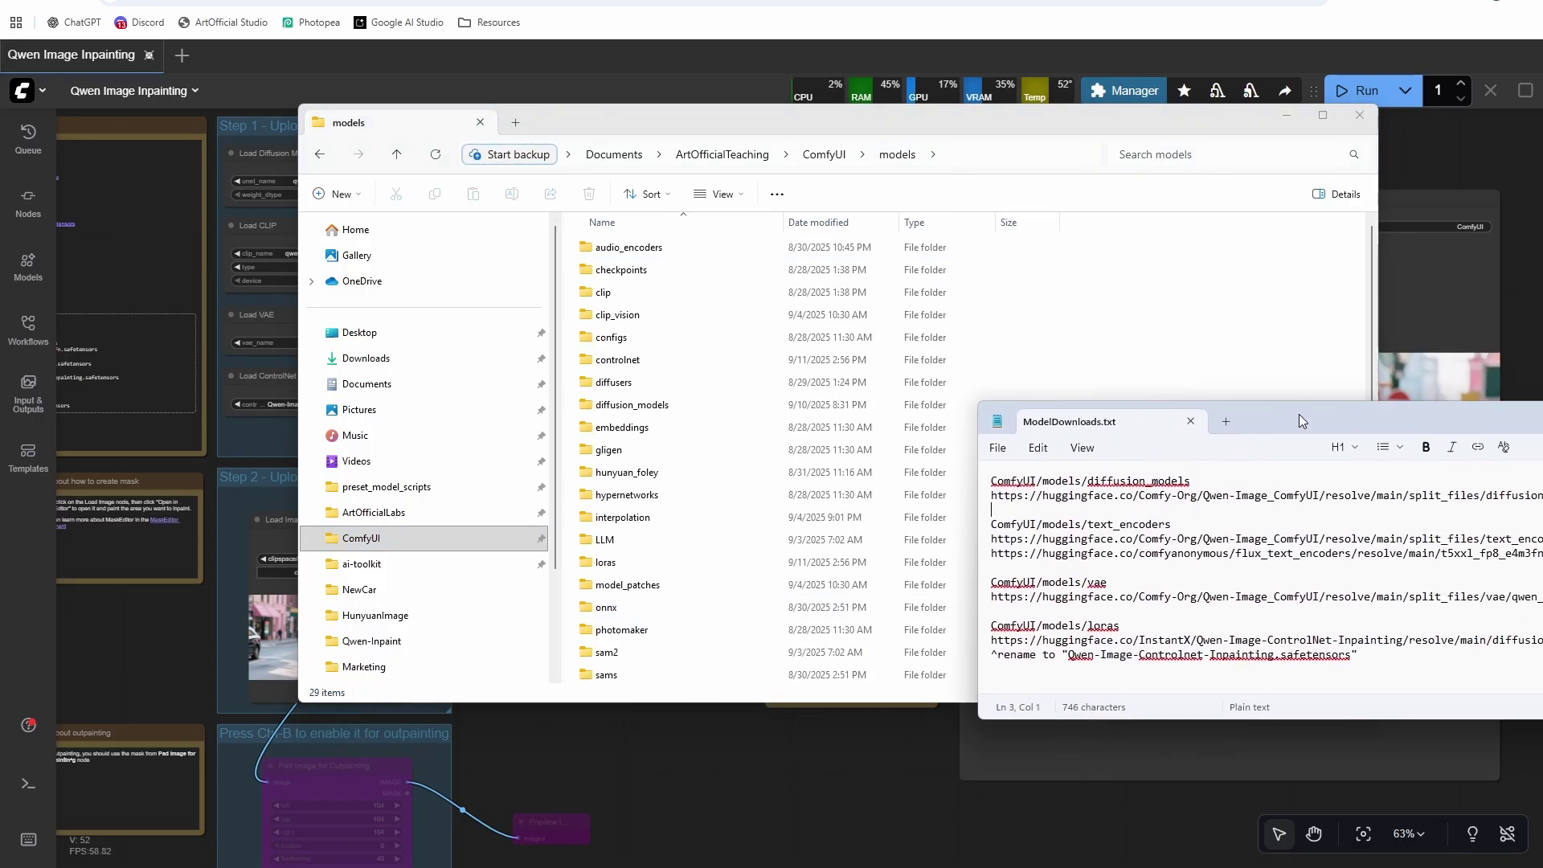
left_click_drag(1291, 427, 1005, 578)
left_click_drag(854, 130, 664, 9)
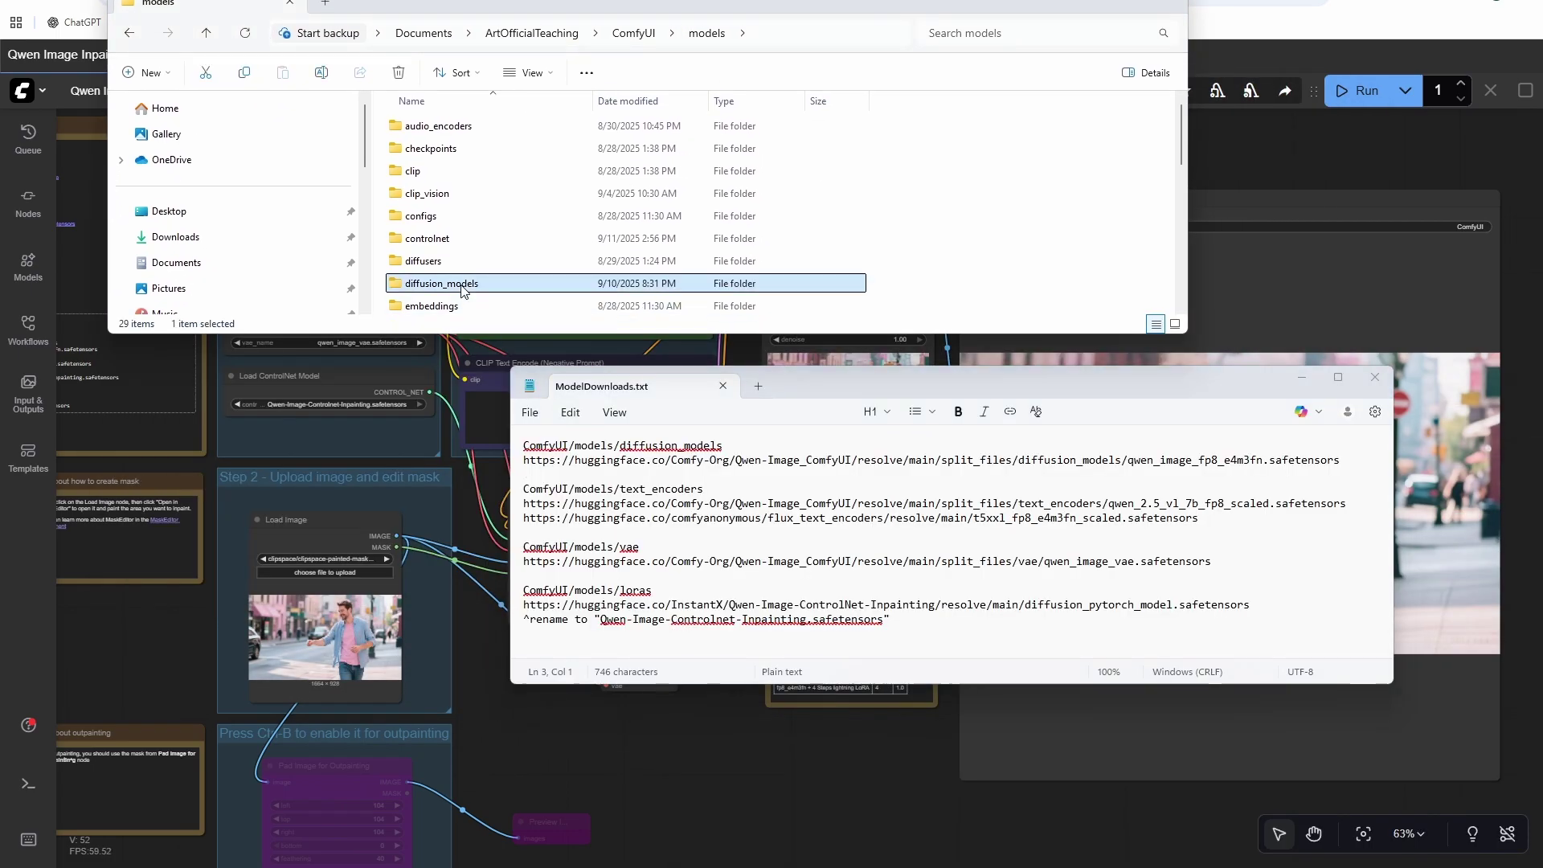
Step: Open the diffusion_models folder and locate the qwen_image_fp8_e4m3fn.safetensors file
double_click(472, 285)
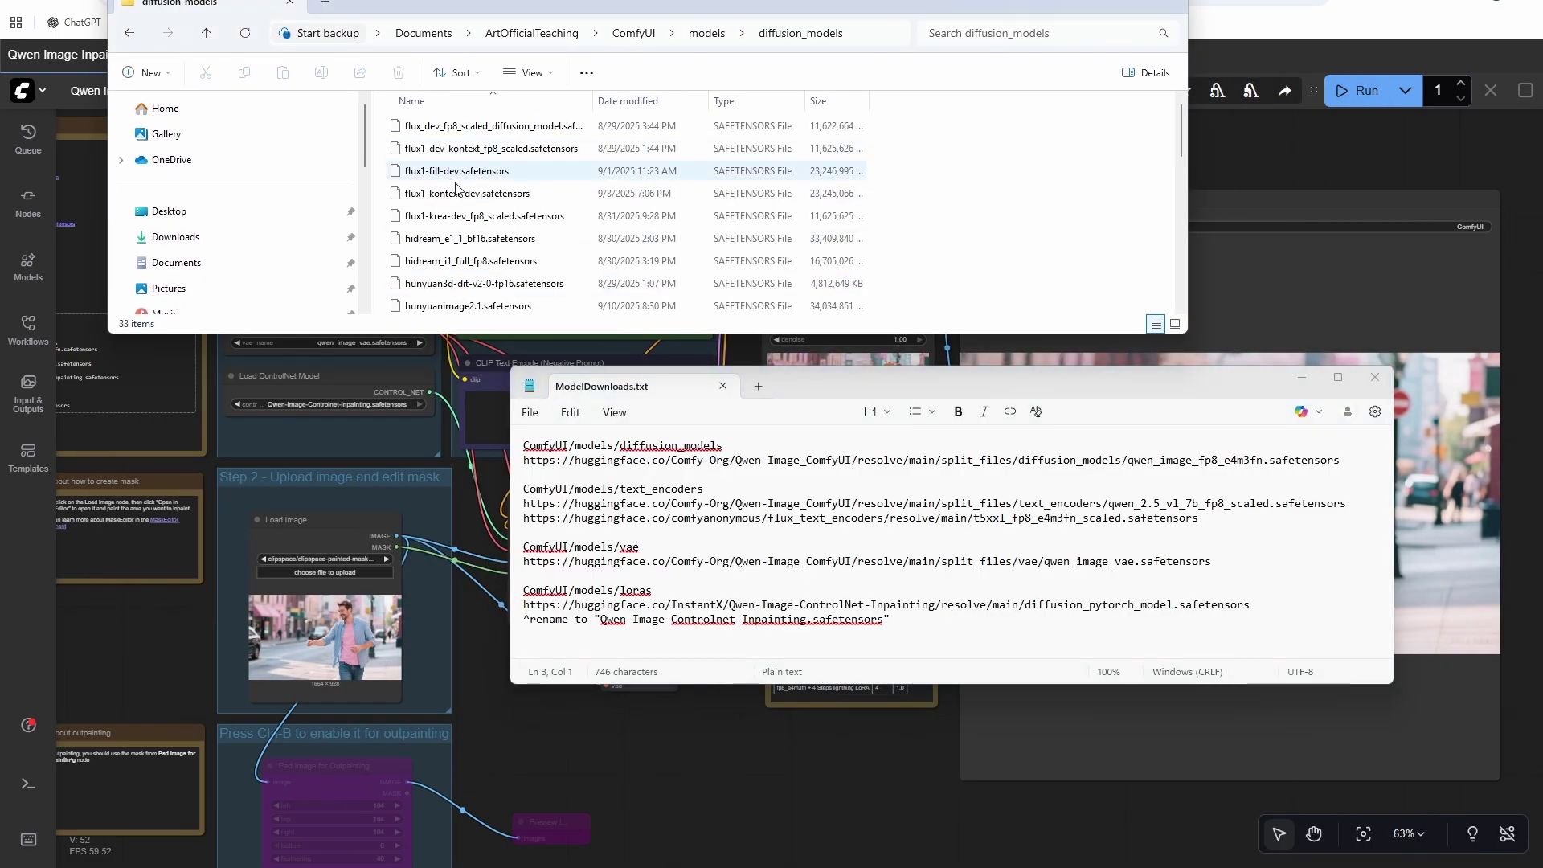
scroll(496, 225, "down", 1)
scroll(490, 217, "down", 3)
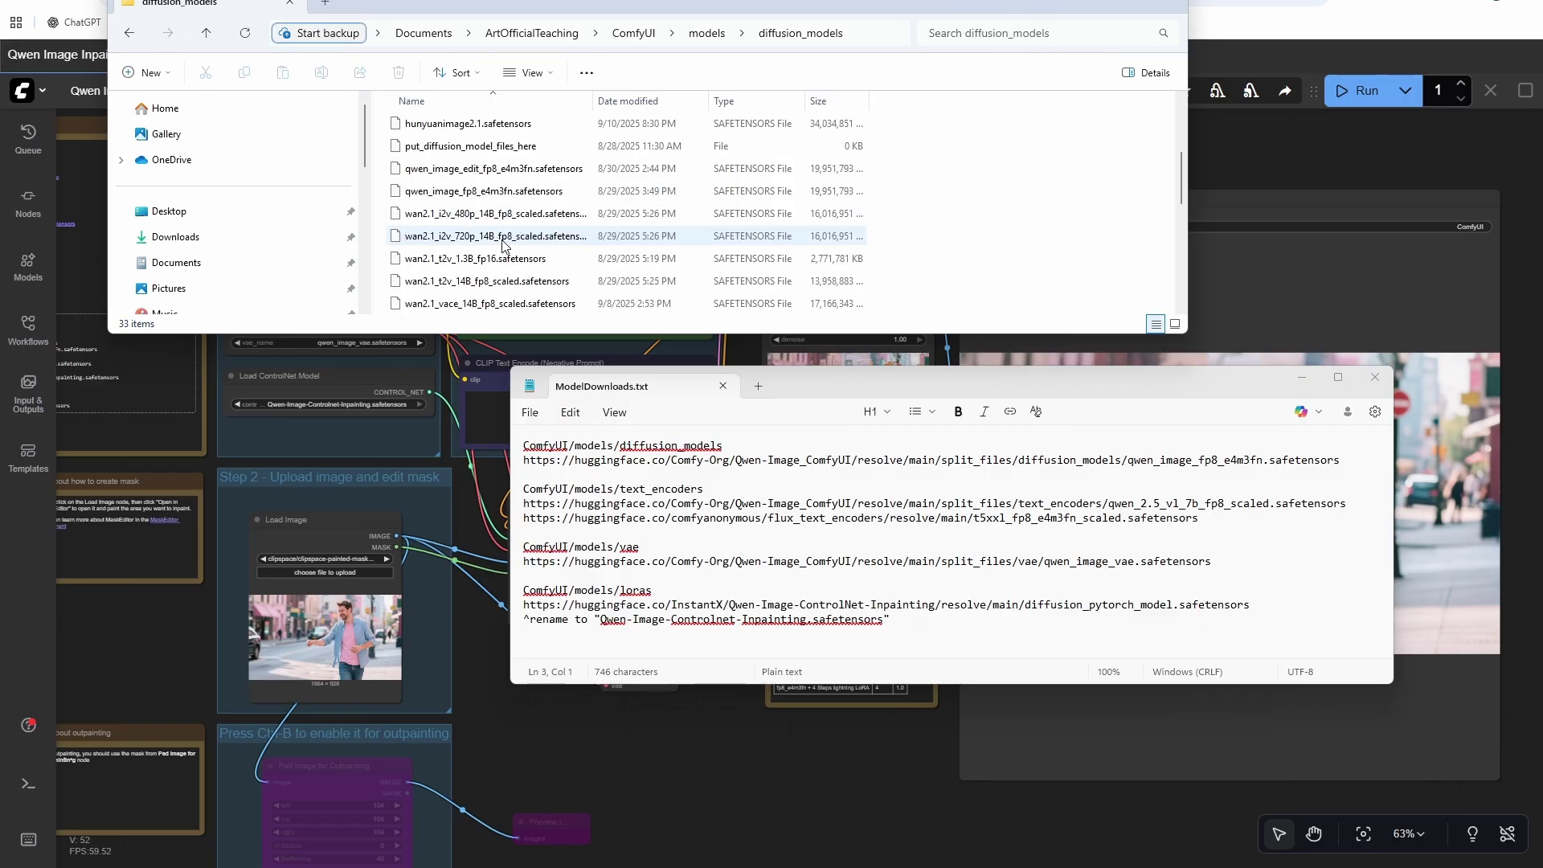
left_click(468, 193)
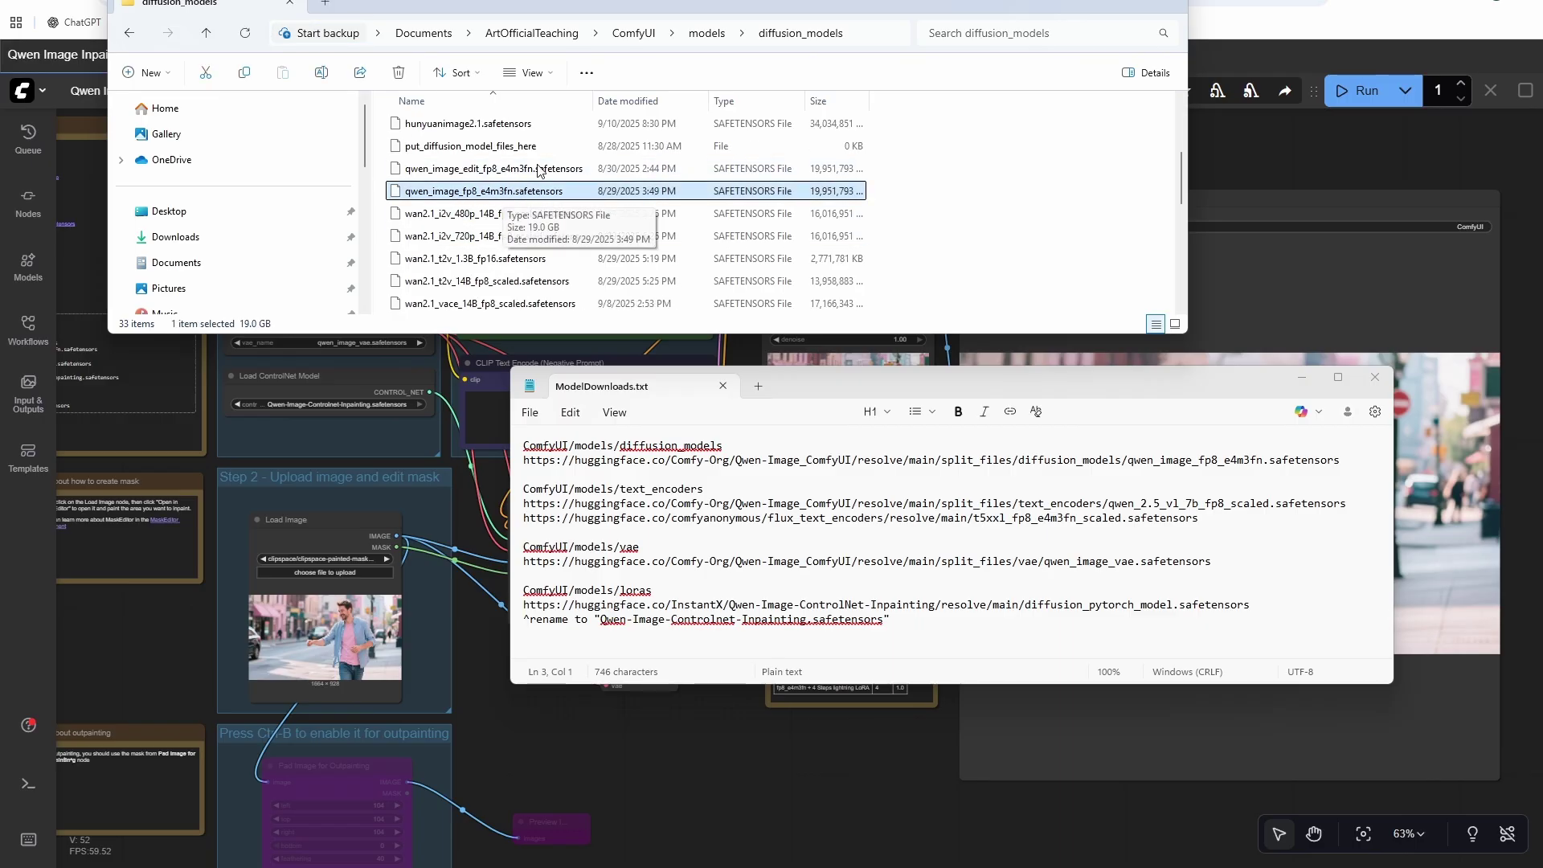
Step: Return to the models folder and locate qwen_2.5_vl_7b_fp8_scaled.safetensors in the text_encoders folder
left_click(705, 33)
scroll(422, 217, "down", 1)
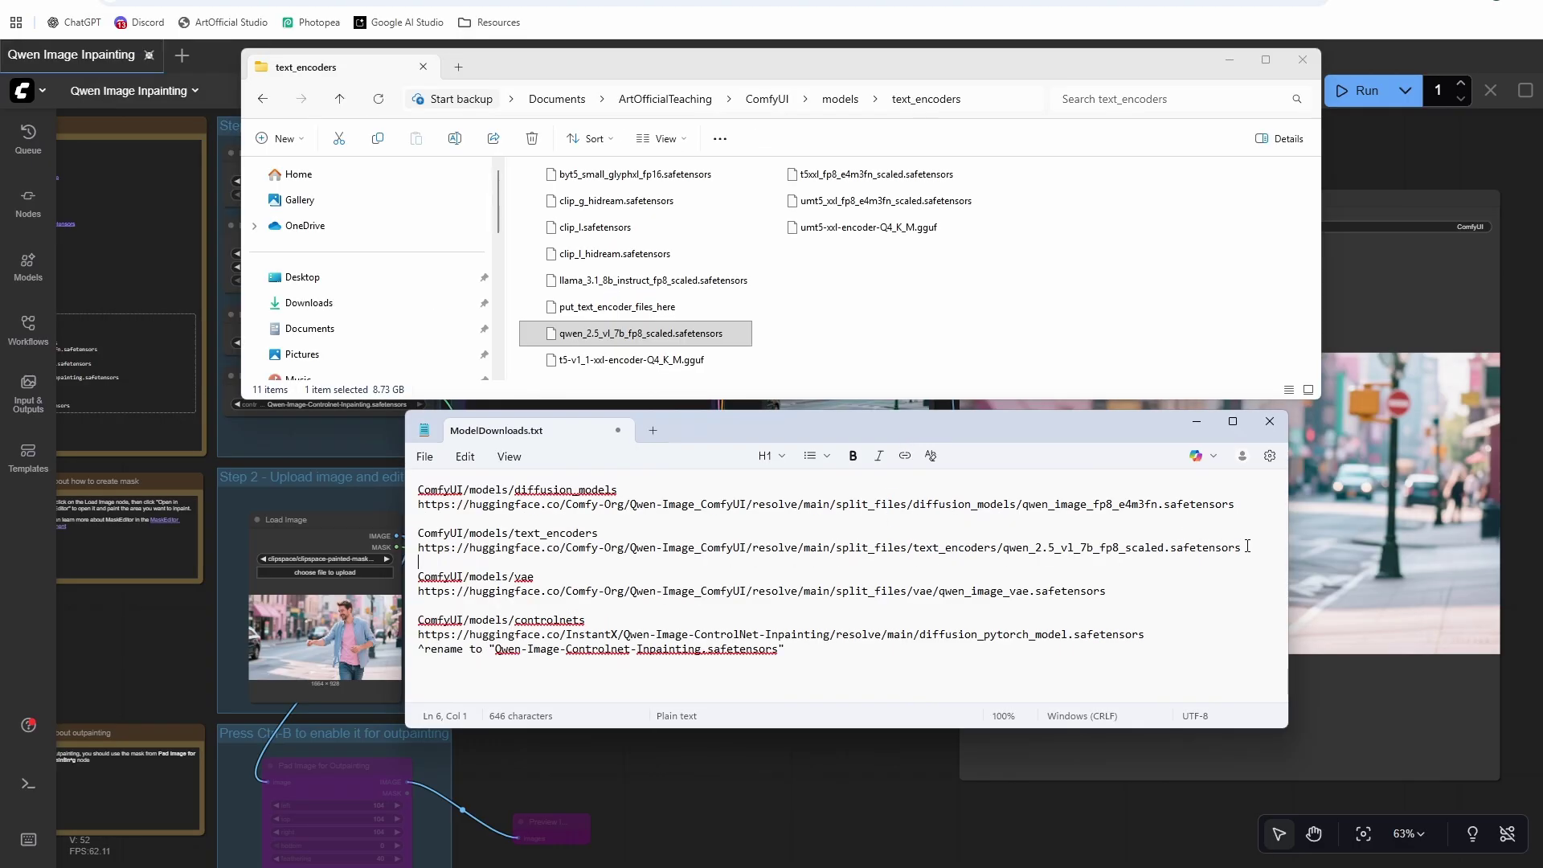
left_click(612, 334)
left_click(893, 604)
left_click(846, 90)
key("Escape")
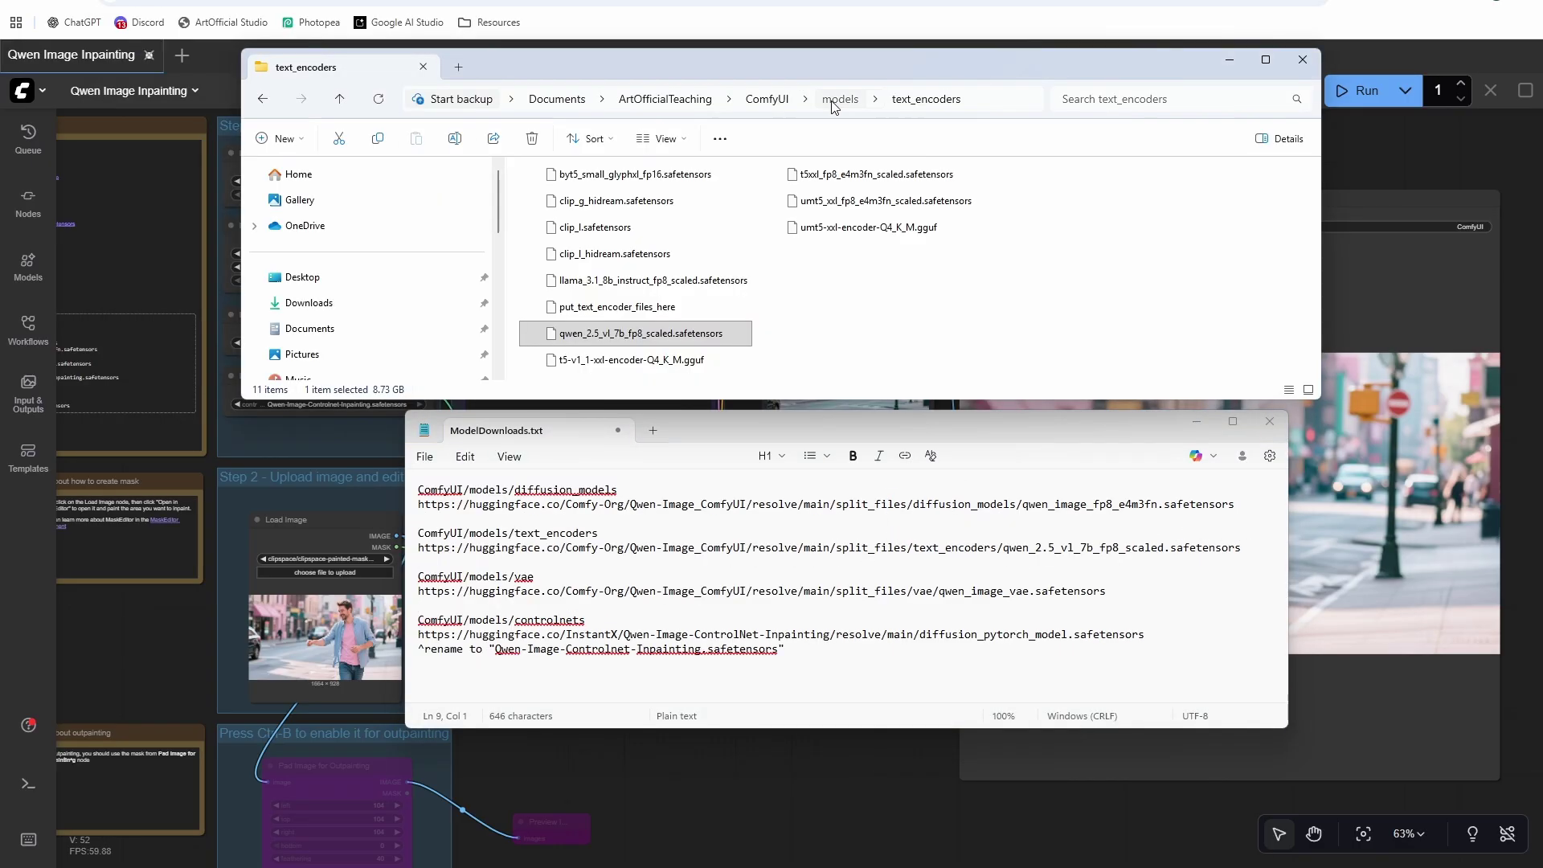
Step: Go back to the models folder and locate qwen_image_vae.safetensors in the vae folder
left_click(840, 98)
scroll(683, 358, "down", 3)
double_click(579, 351)
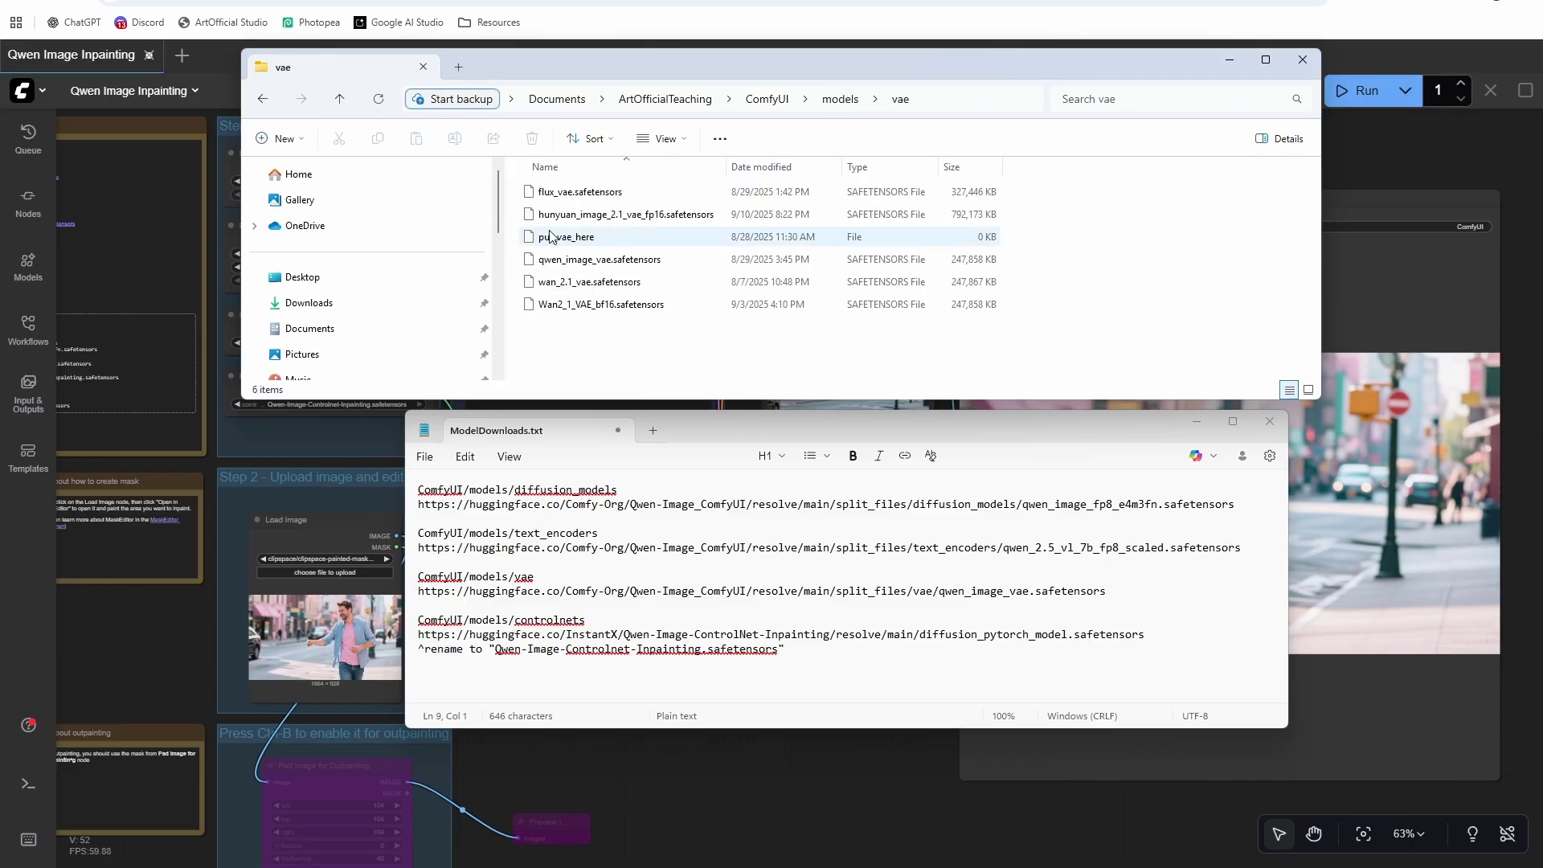
left_click(599, 260)
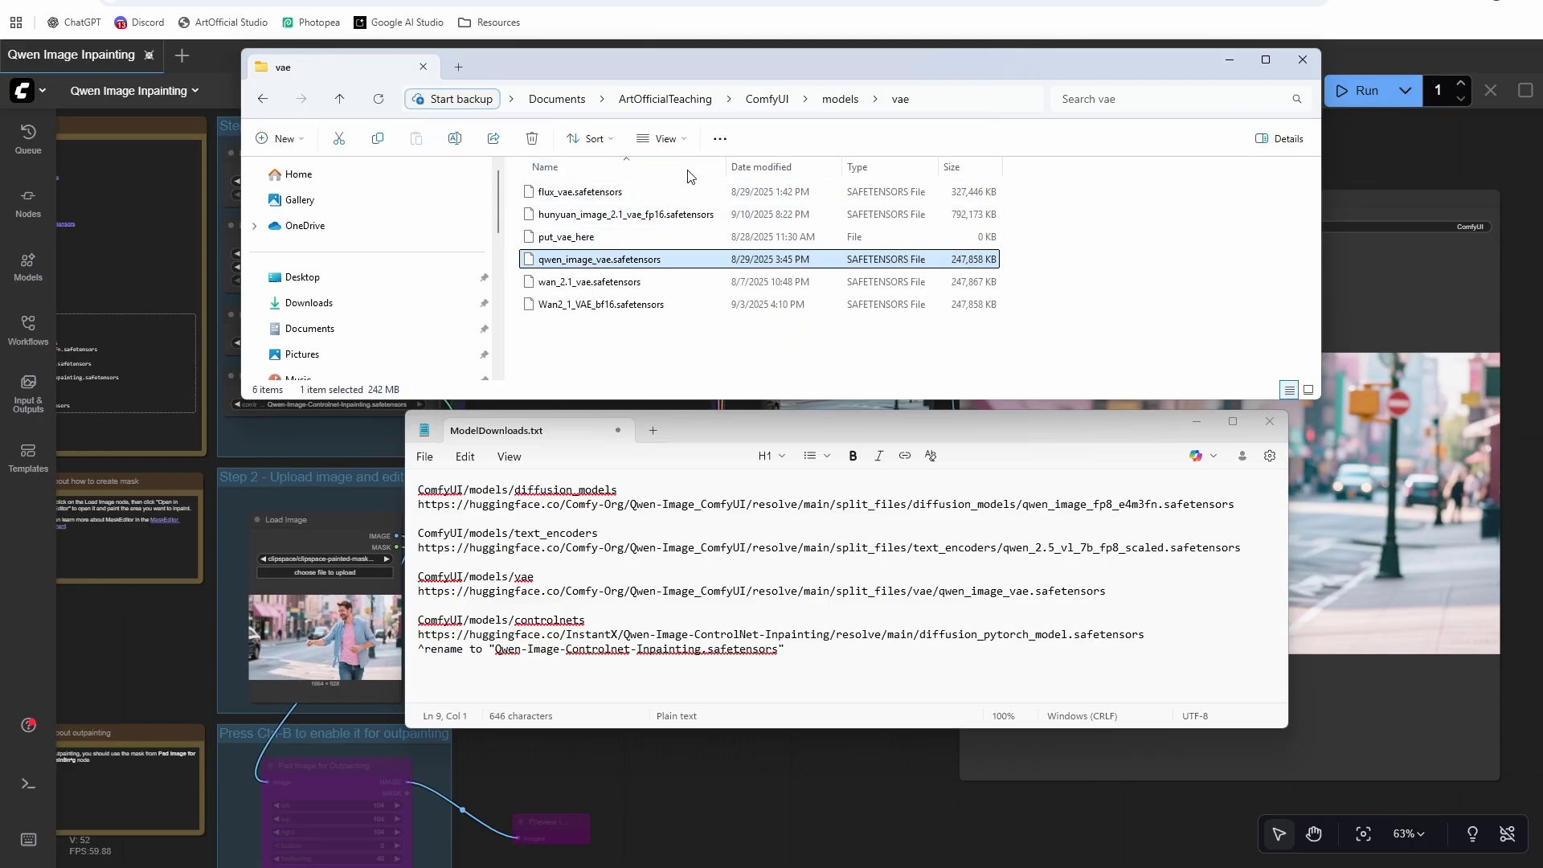
Step: Open the controlnet models folder and highlight the diffusion_pytorch_model.safetensors download link in ModelDownloads.txt
left_click(836, 99)
scroll(586, 303, "up", 7)
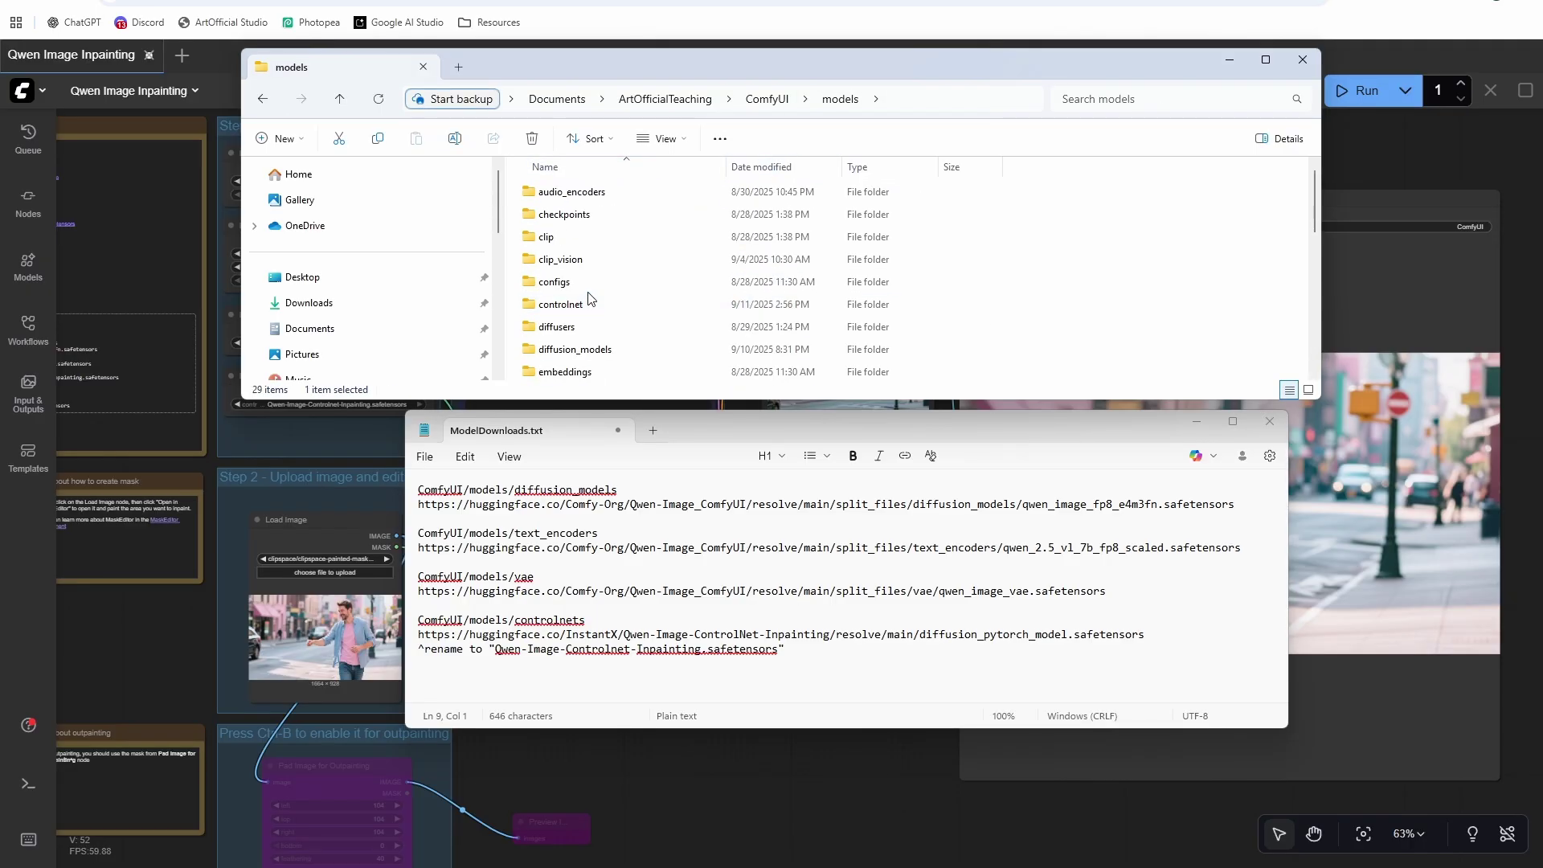
double_click(577, 304)
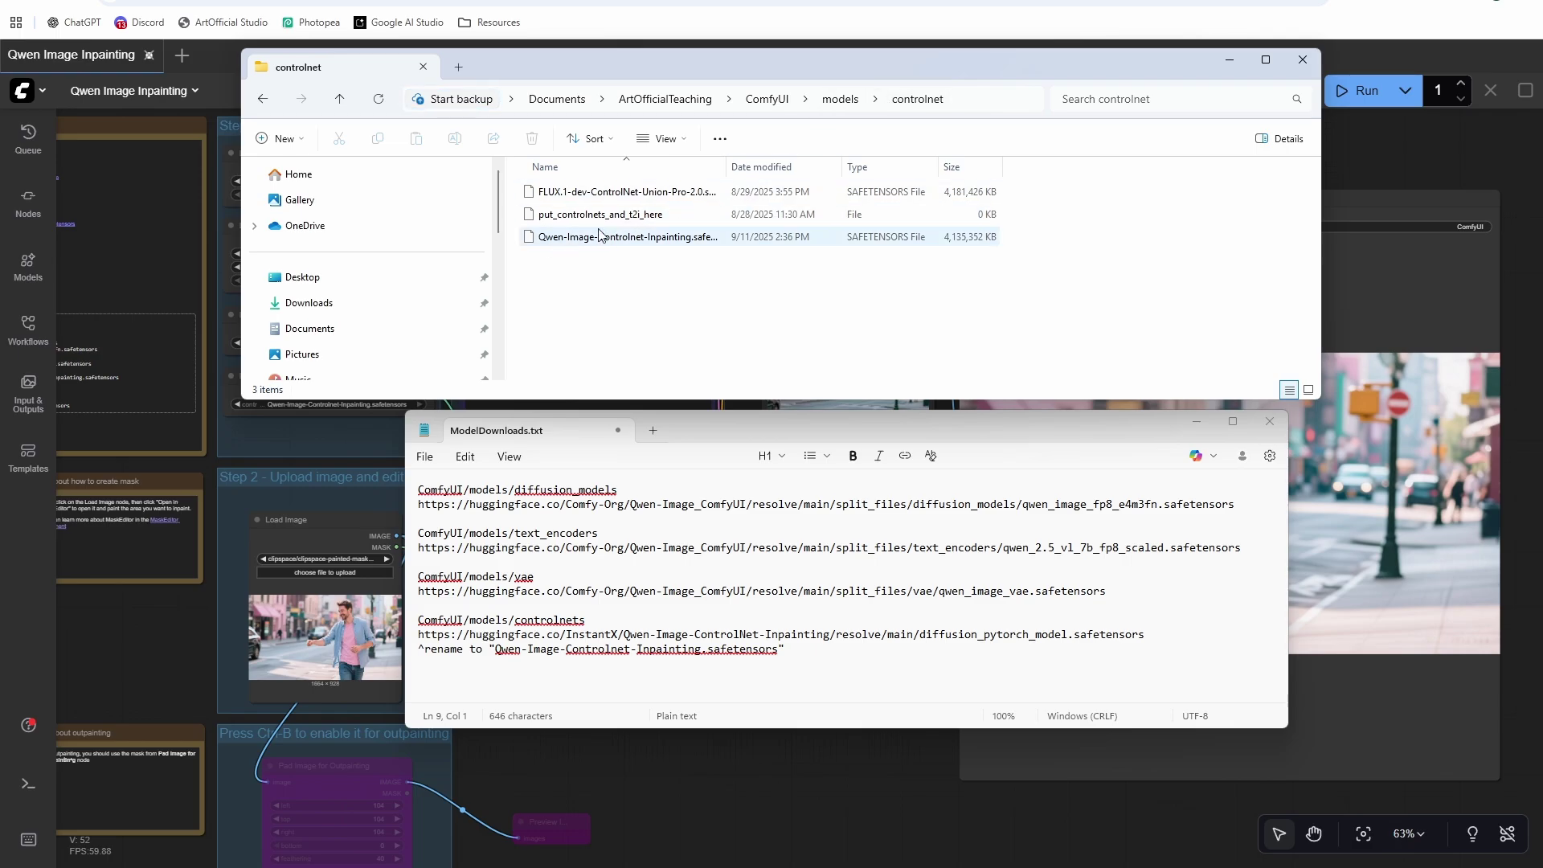
left_click_drag(1173, 641, 397, 629)
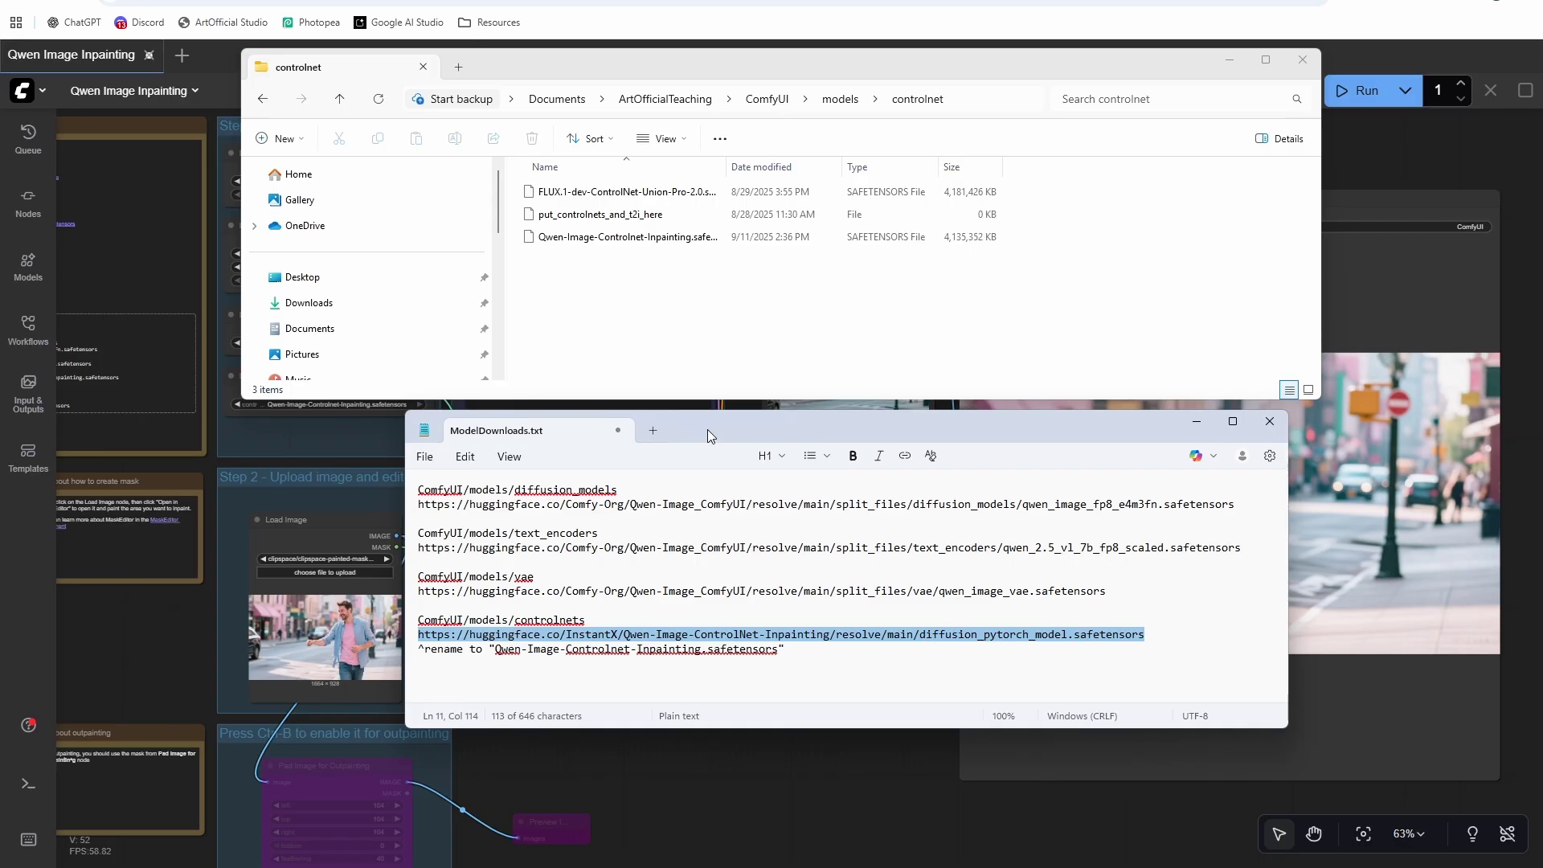
Step: Move both windows out of the way and get the Qwen Image Inpainting.json attachment from the Patreon post
left_click_drag(707, 430, 1542, 422)
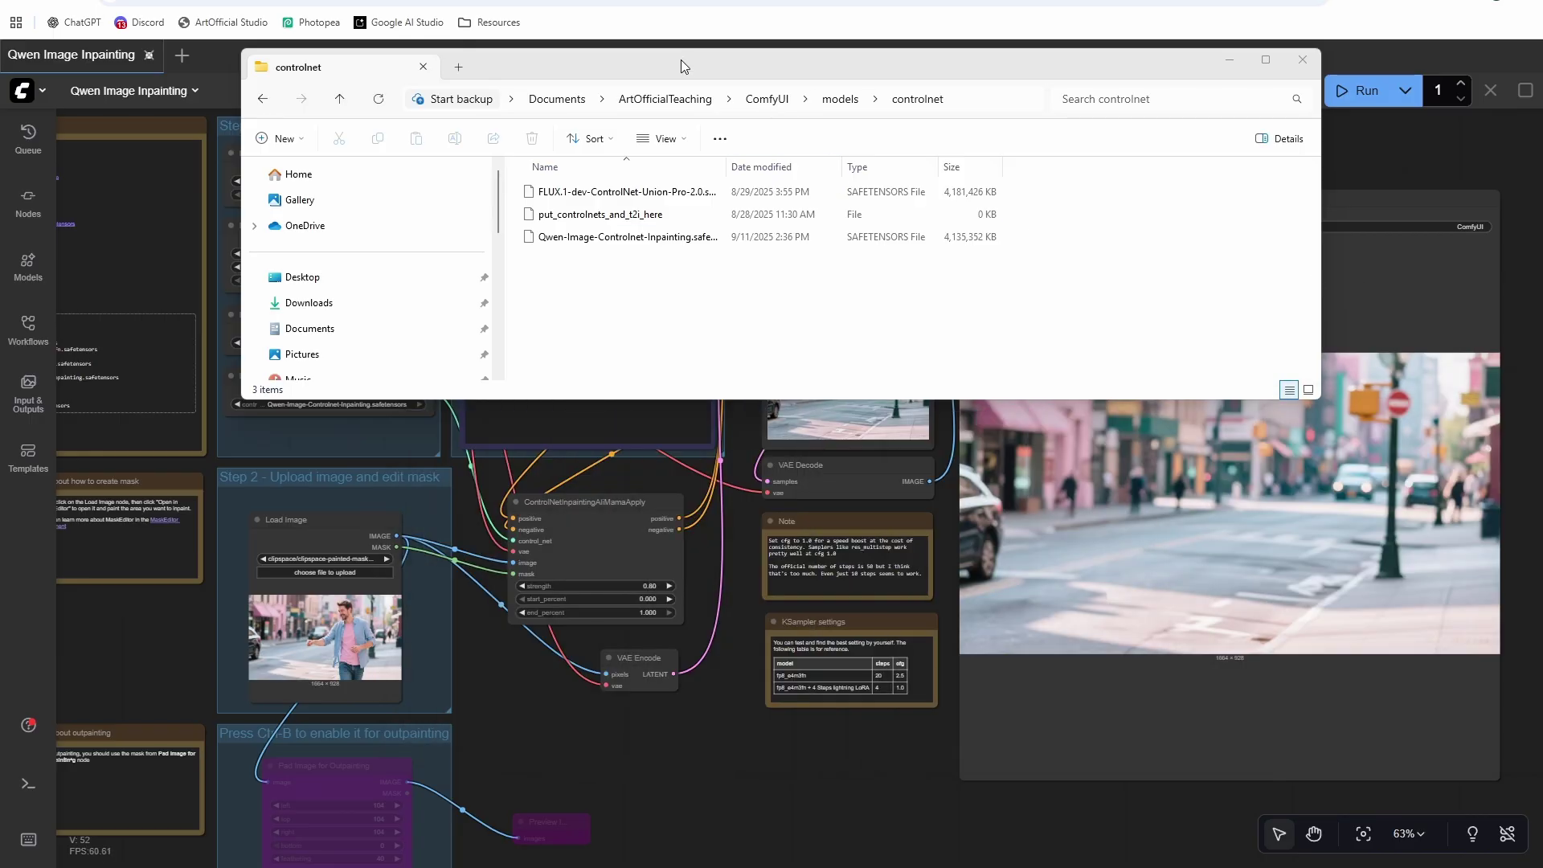
left_click_drag(682, 59, 1542, 129)
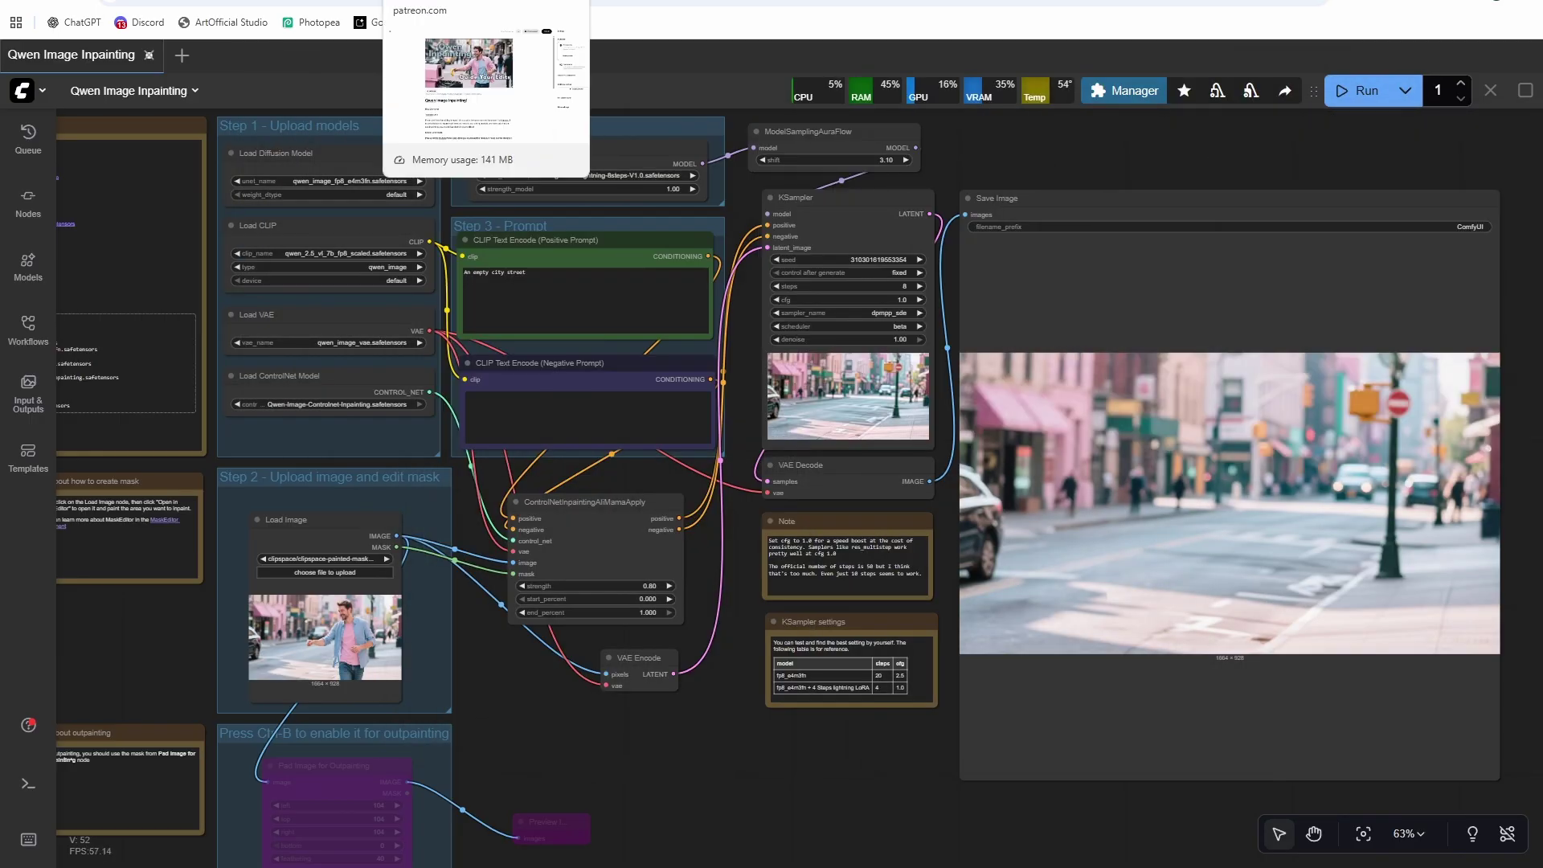
left_click(450, 1)
scroll(680, 459, "down", 6)
scroll(680, 459, "down", 4)
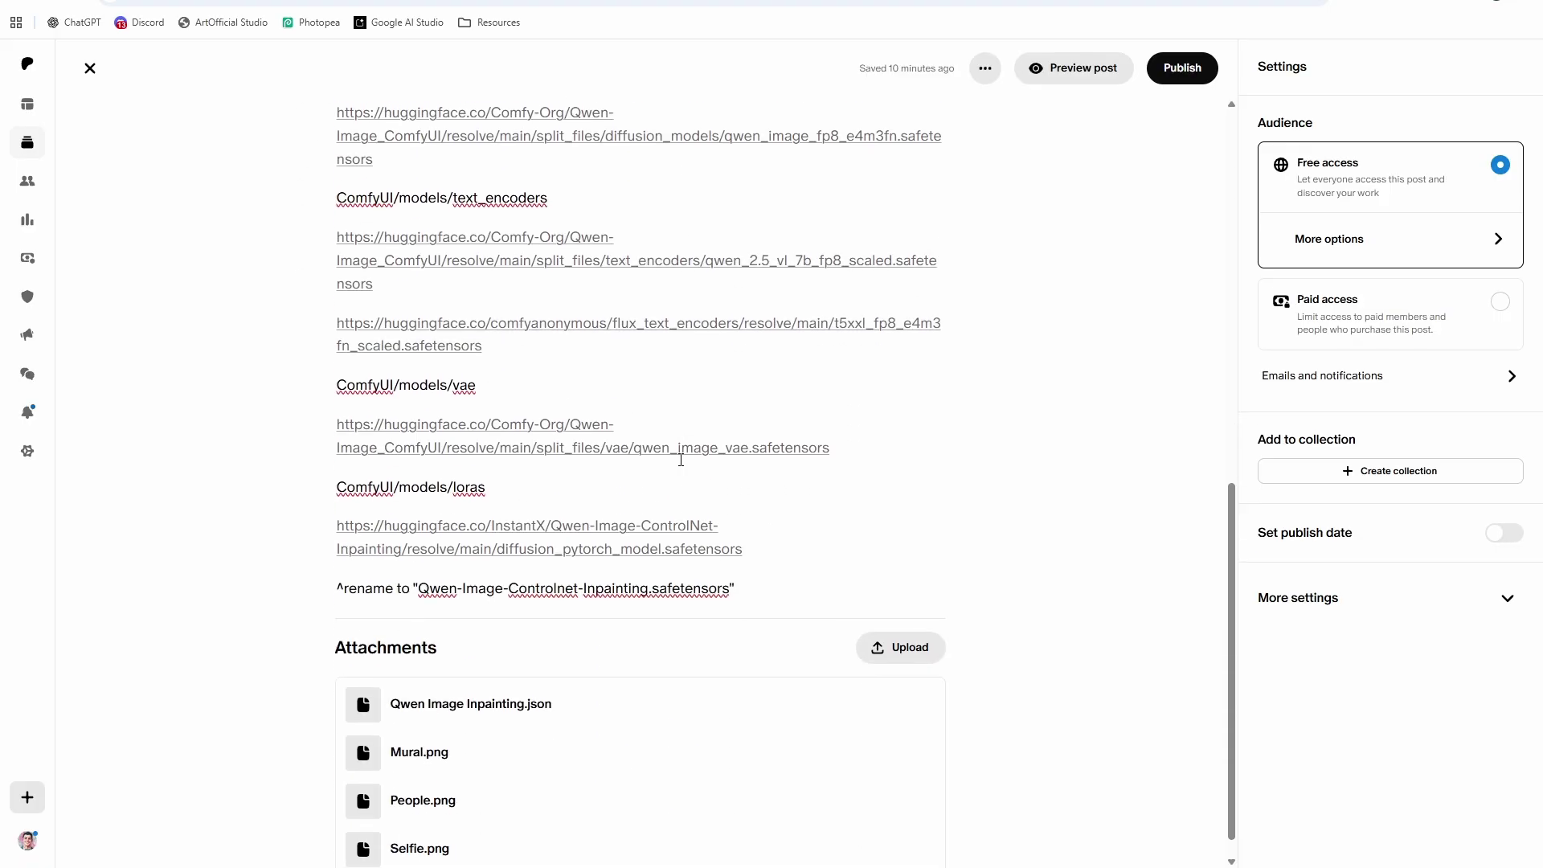
left_click(441, 675)
Step: Switch back to ComfyUI and load the downloaded Qwen Image Inpainting workflow onto the canvas
left_click(265, 2)
left_click(1437, 1)
left_click_drag(1294, 68, 997, 354)
scroll(968, 506, "down", 3)
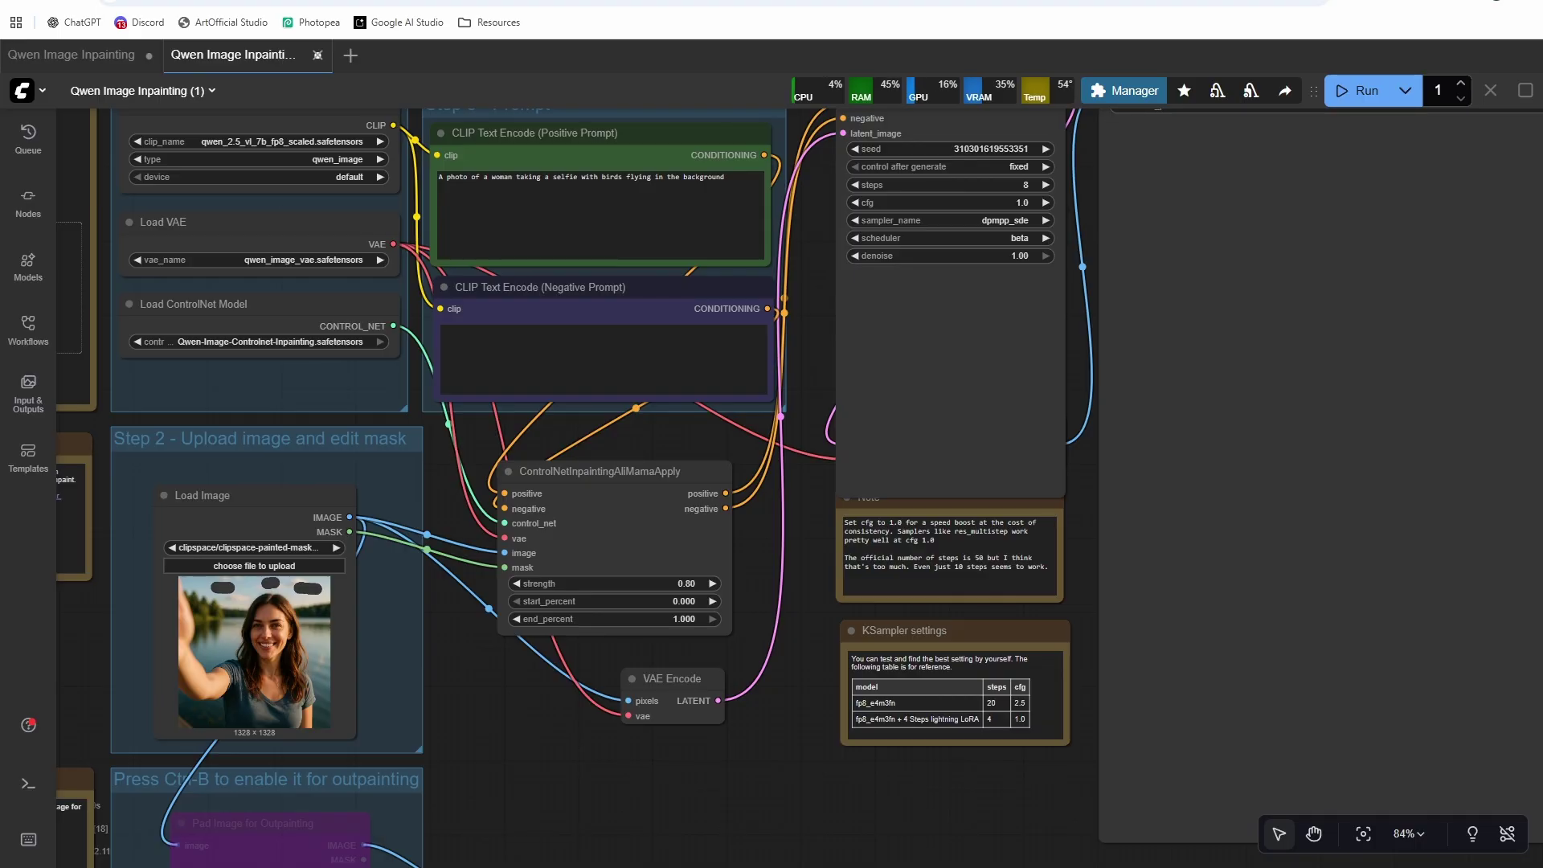
Step: Inspect the Load Image node and its Mural.png picture up close
left_click_drag(0, 658, 286, 657)
scroll(484, 759, "up", 5)
left_click_drag(484, 724, 1085, 693)
scroll(704, 498, "up", 4)
scroll(724, 440, "down", 1)
left_click_drag(984, 547, 877, 757)
scroll(878, 755, "up", 5)
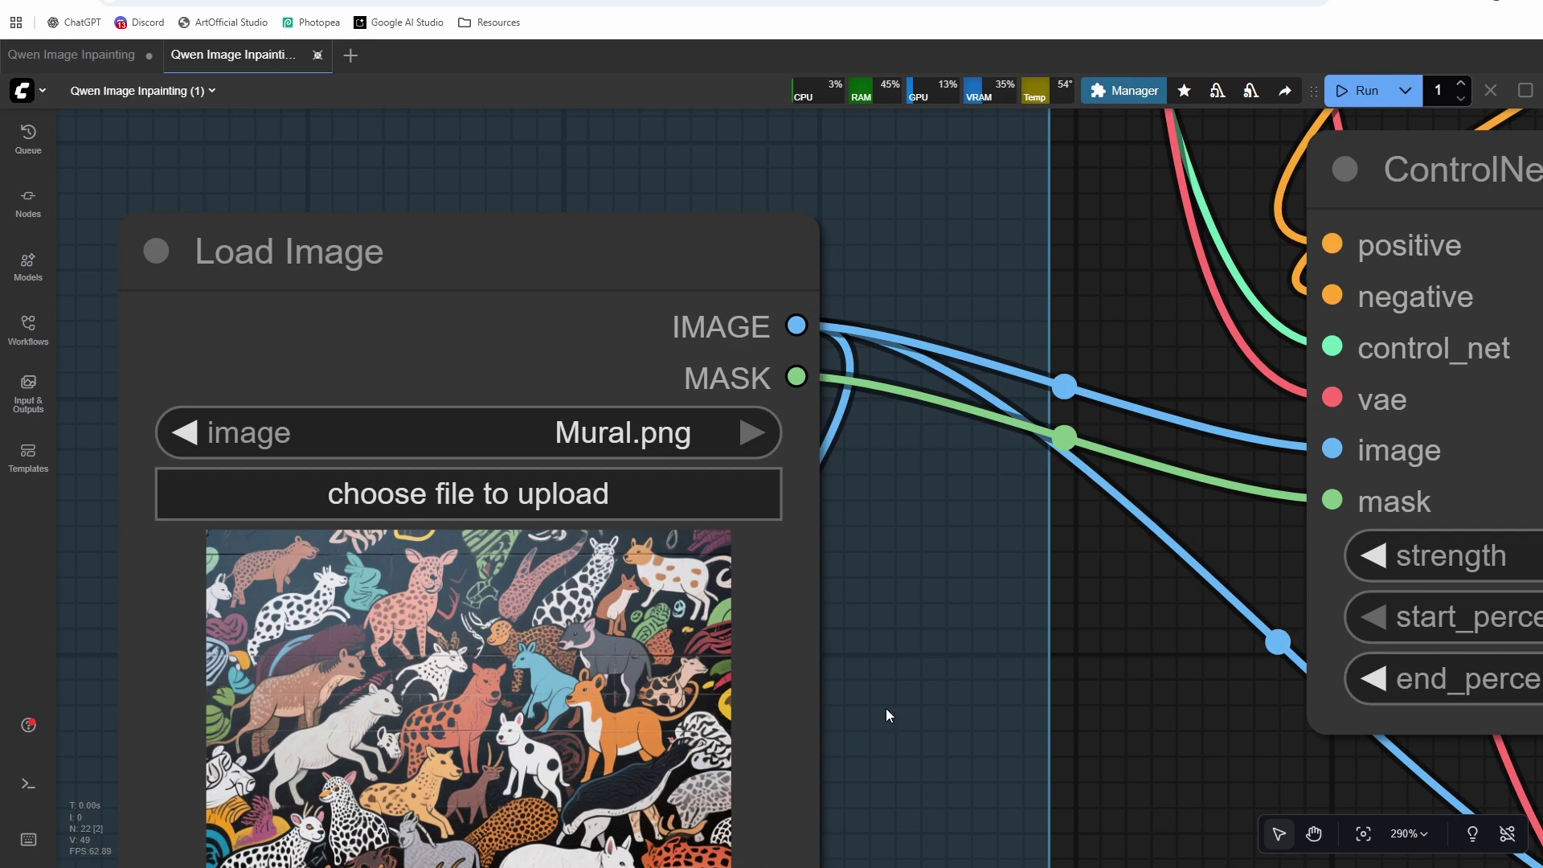
left_click_drag(926, 651, 1045, 466)
scroll(1045, 465, "up", 1)
scroll(1038, 475, "down", 2)
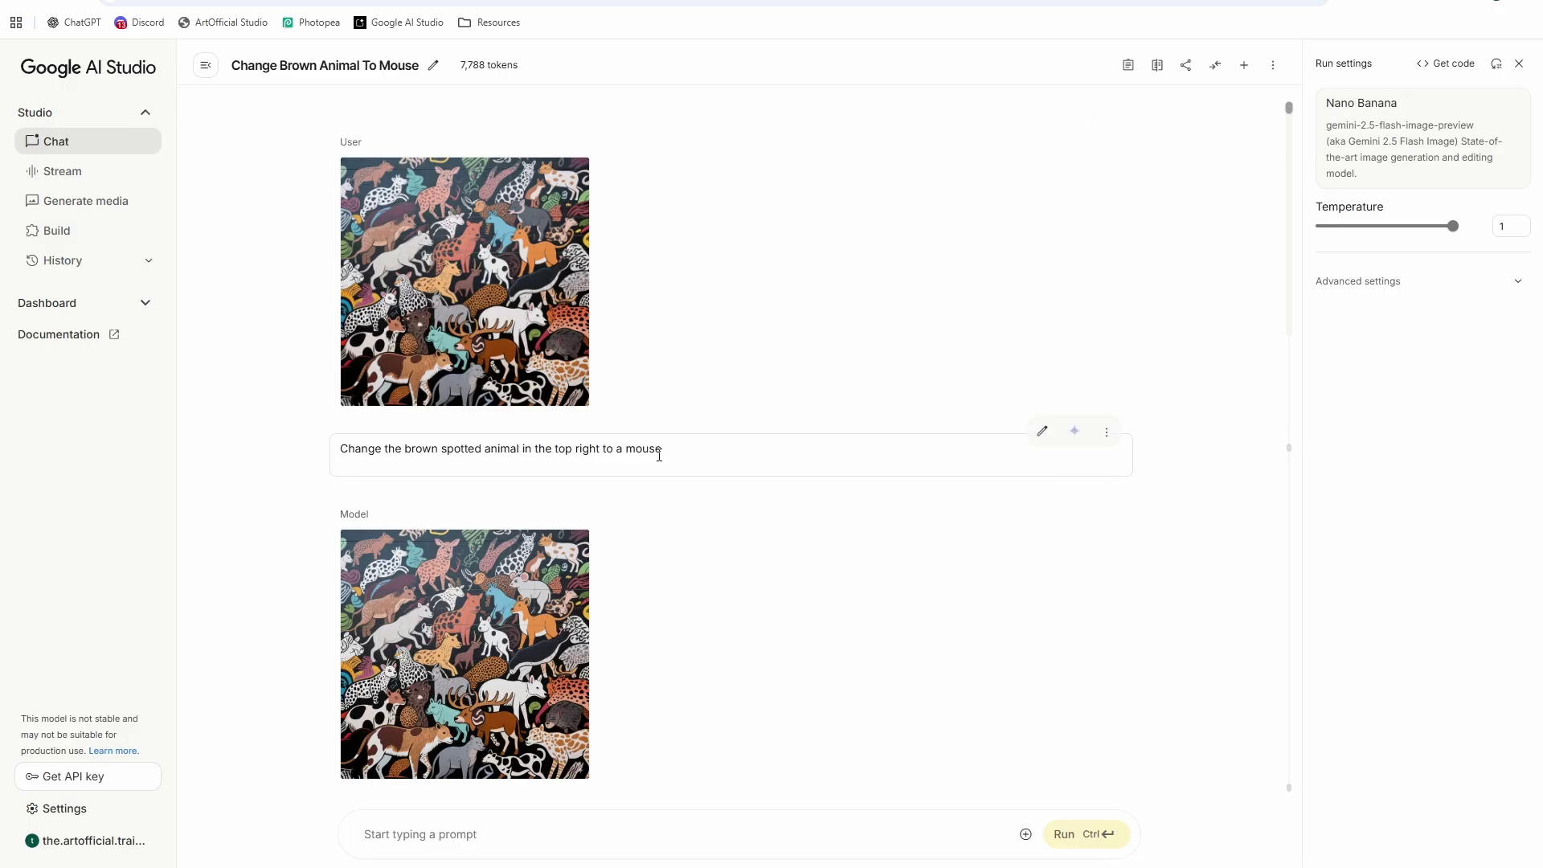
Step: In Google AI Studio, enlarge the generated mouse edit and the original mural to compare the replaced animal
left_click(508, 655)
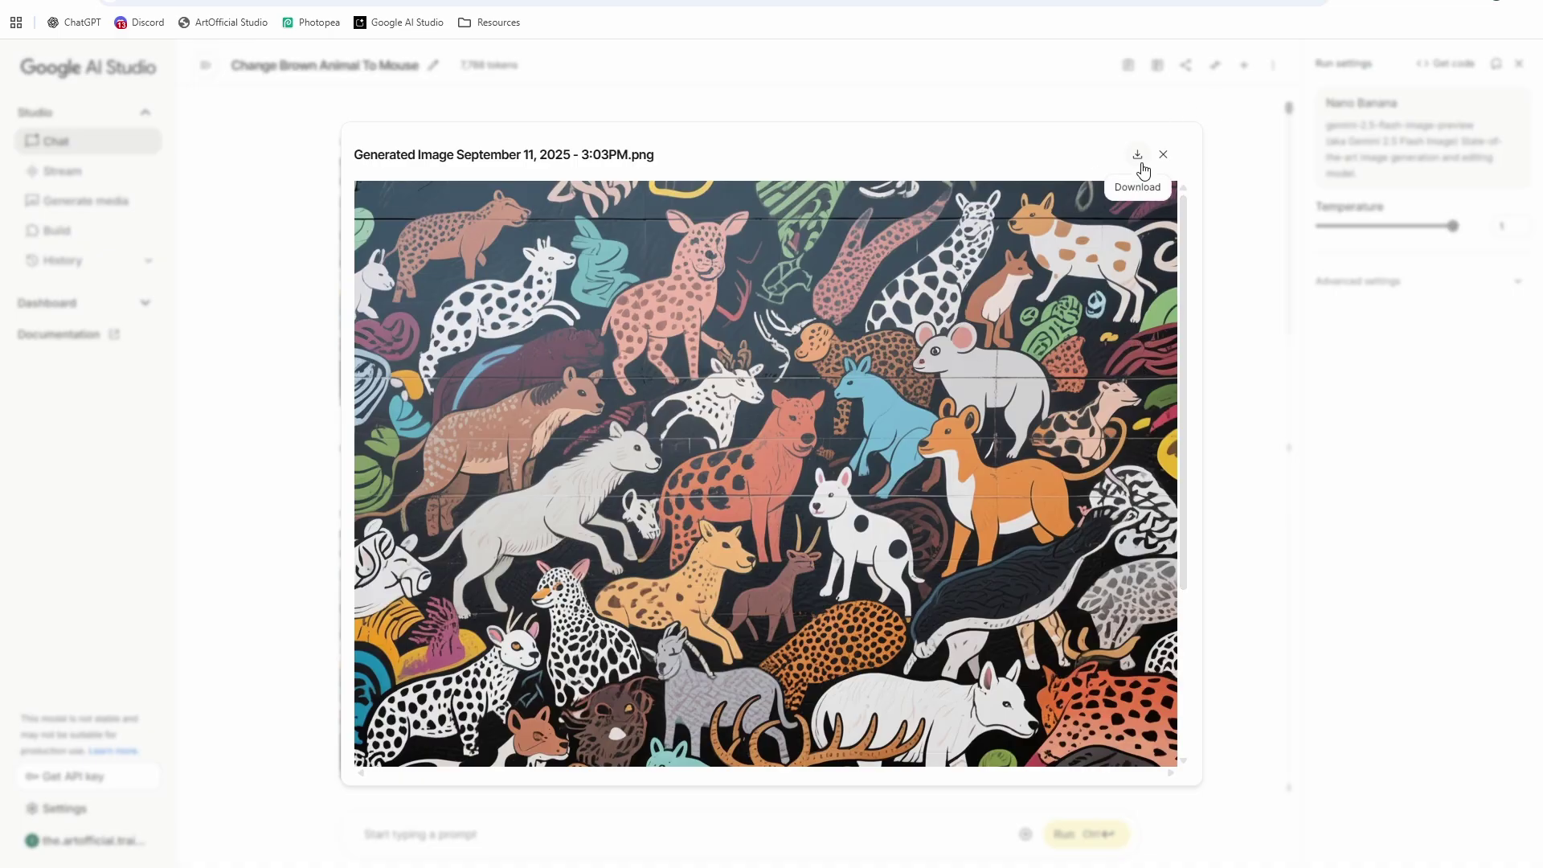
left_click(1163, 155)
left_click(502, 611)
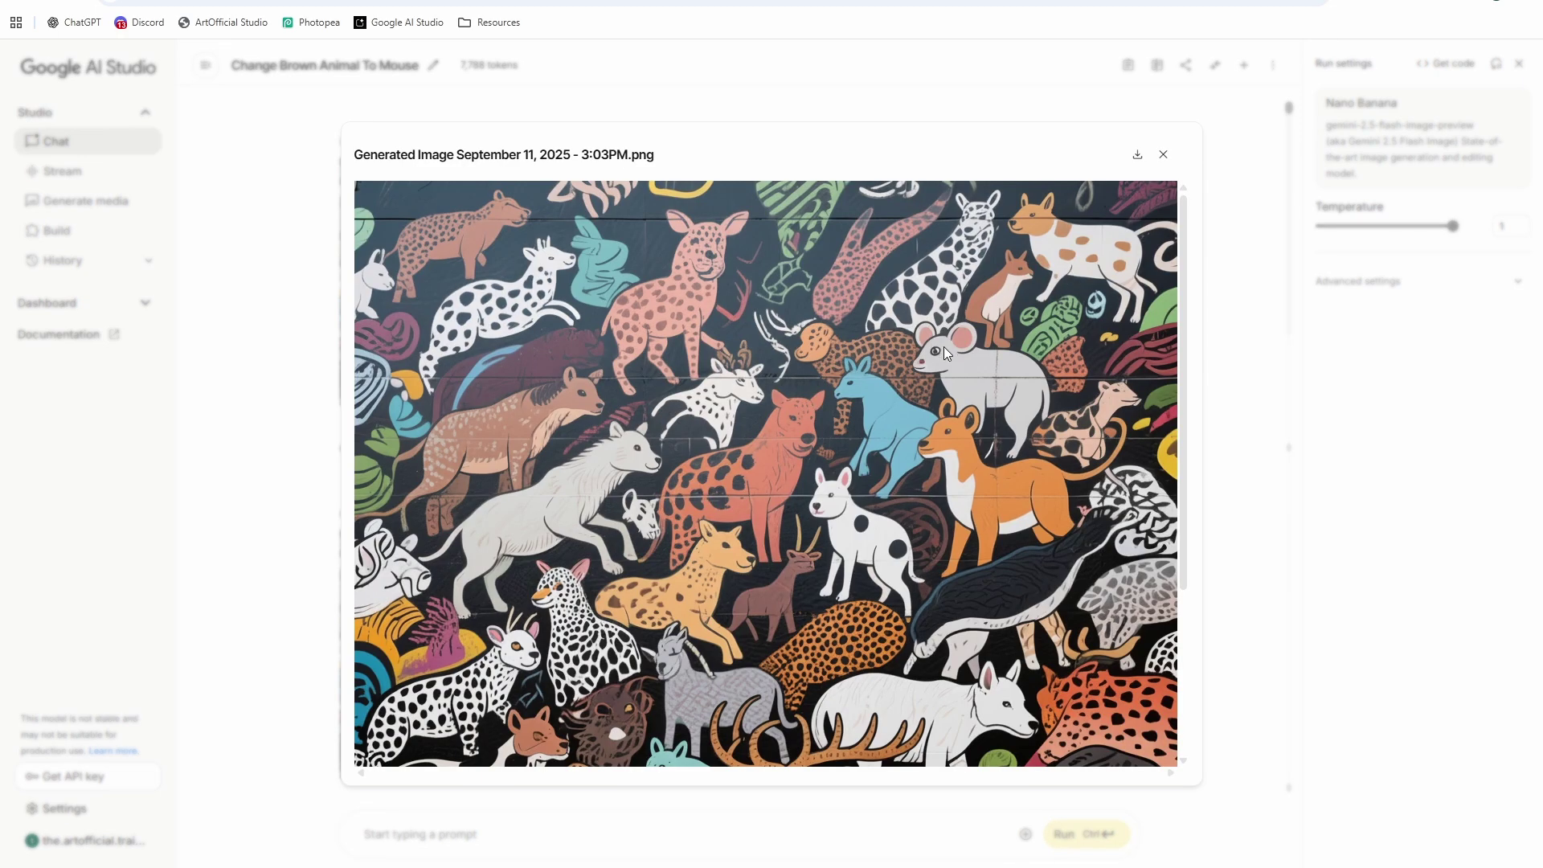
left_click(1229, 396)
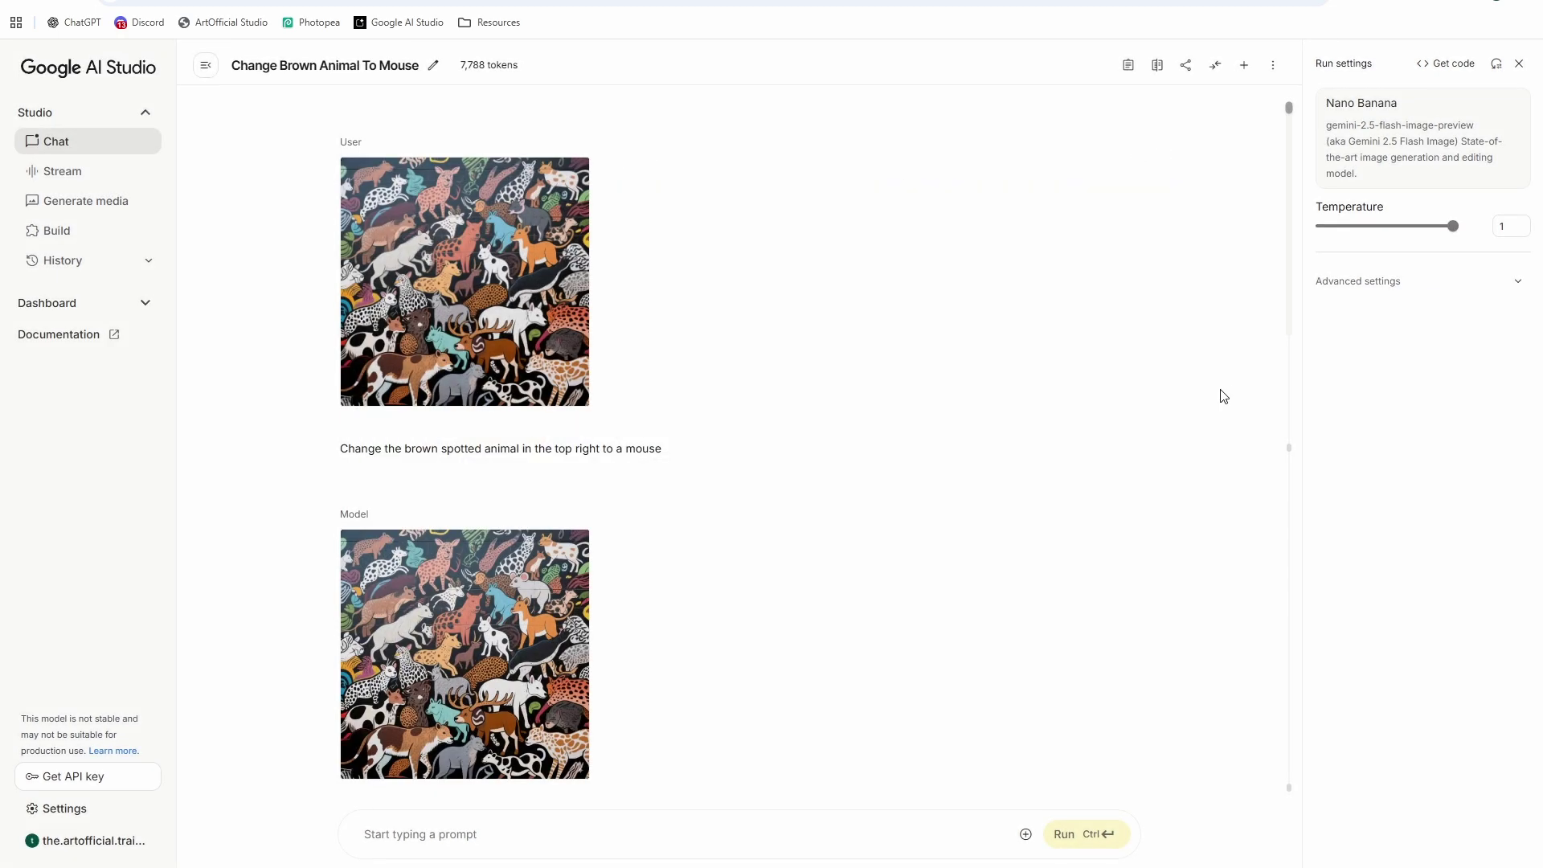
left_click(500, 239)
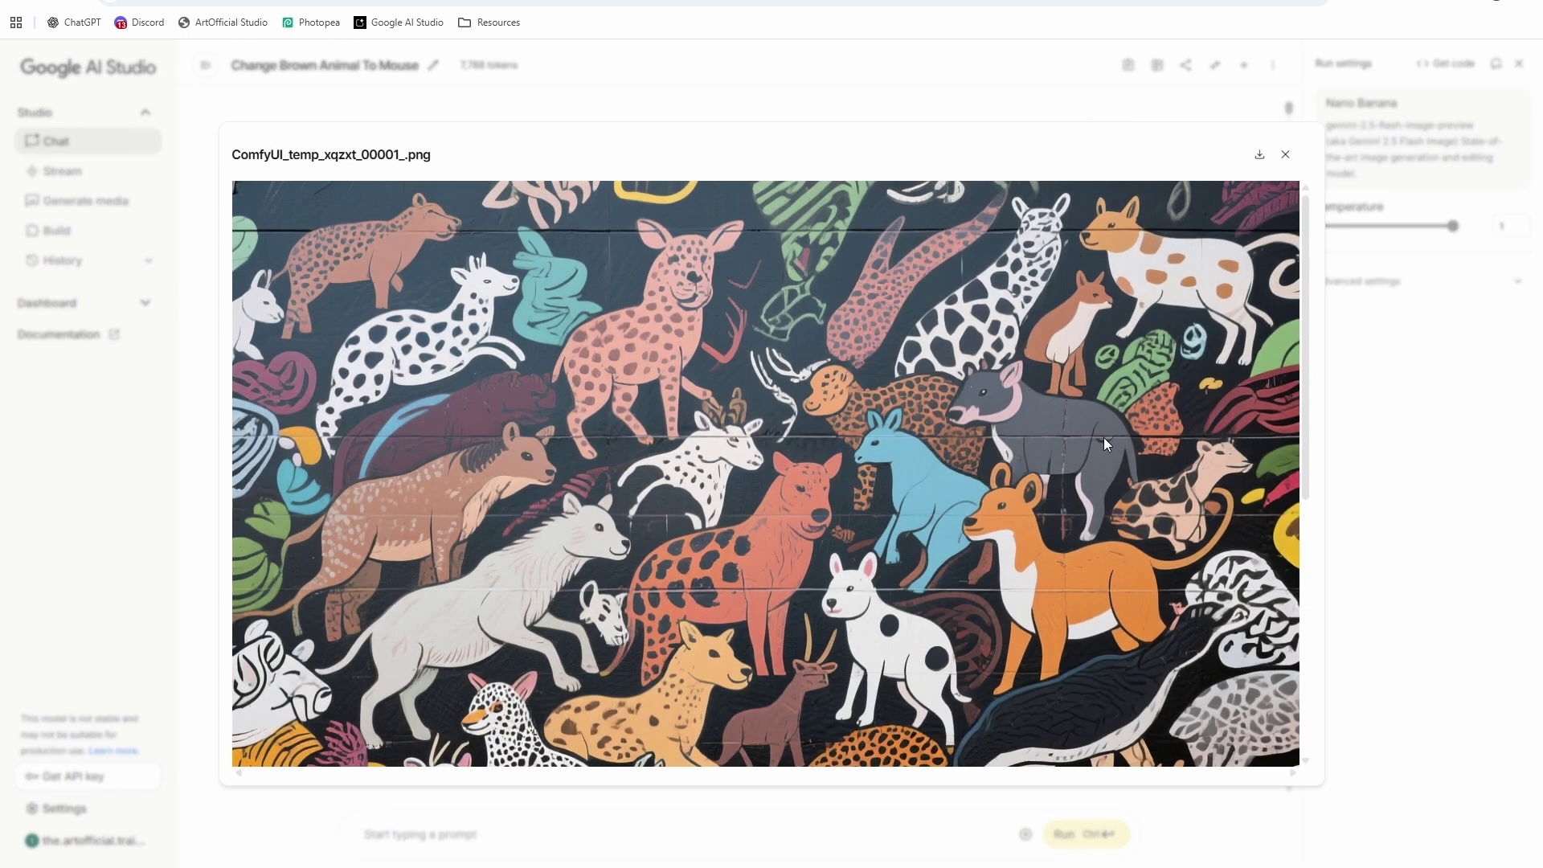
left_click(1395, 484)
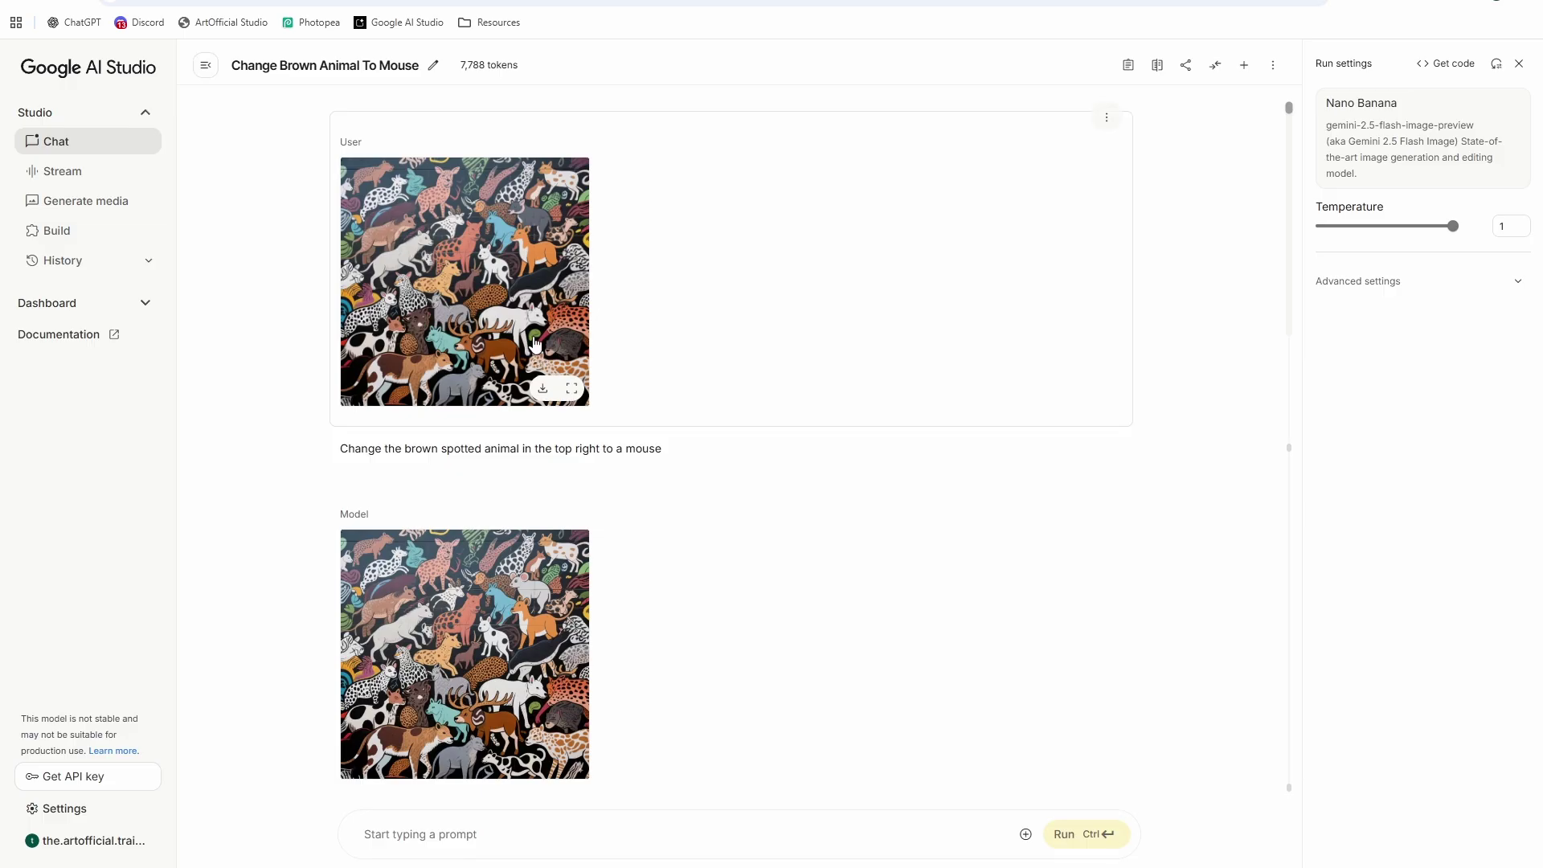
left_click(469, 276)
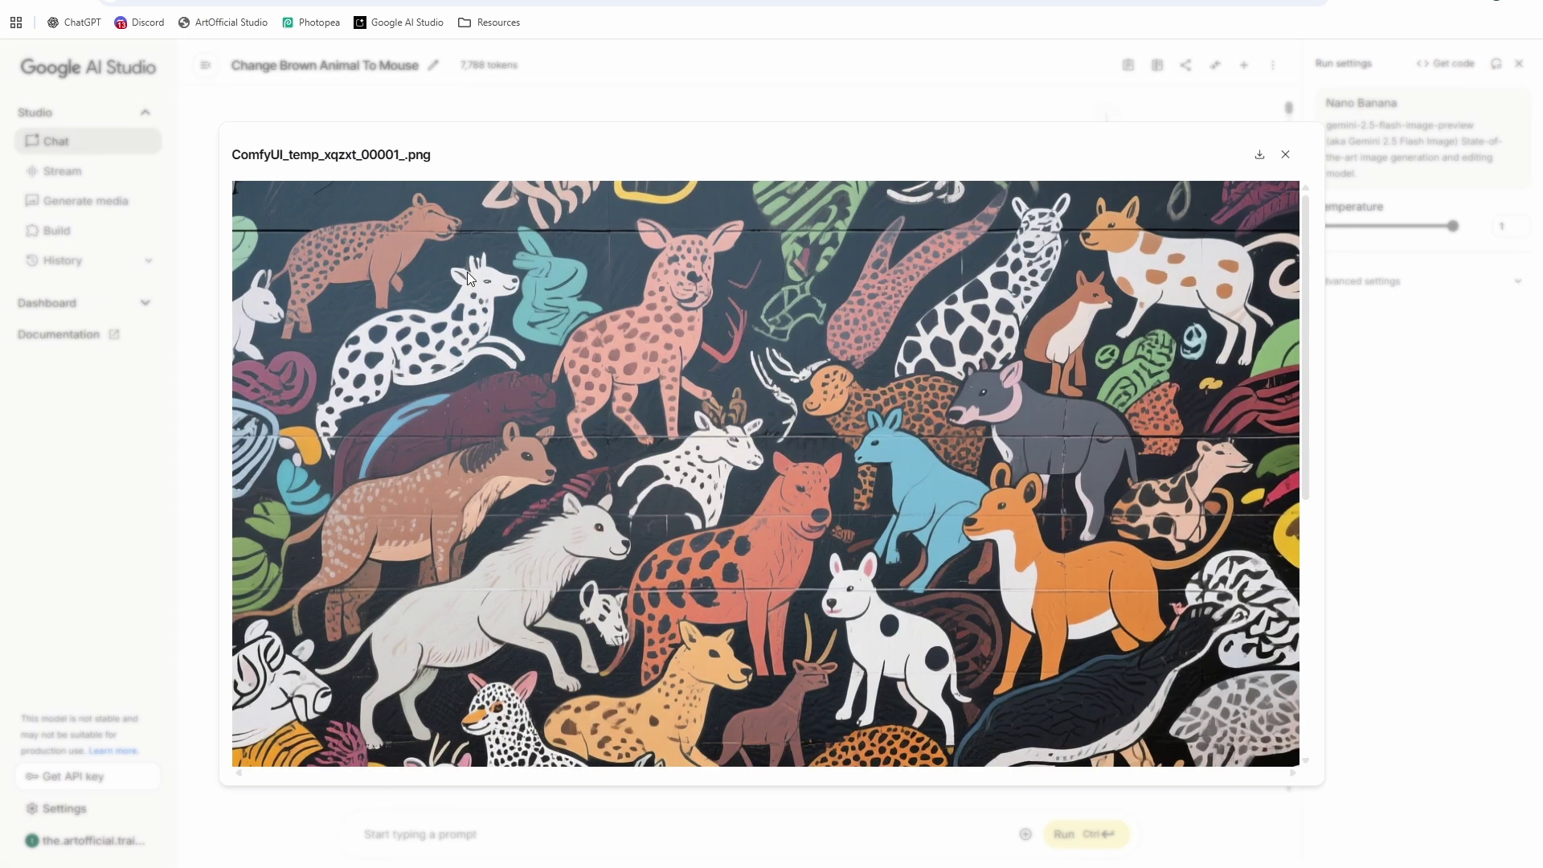
left_click(1436, 503)
Step: Examine the full height of the generated and original murals for differences, and return to the ComfyUI Load Image node
left_click(520, 629)
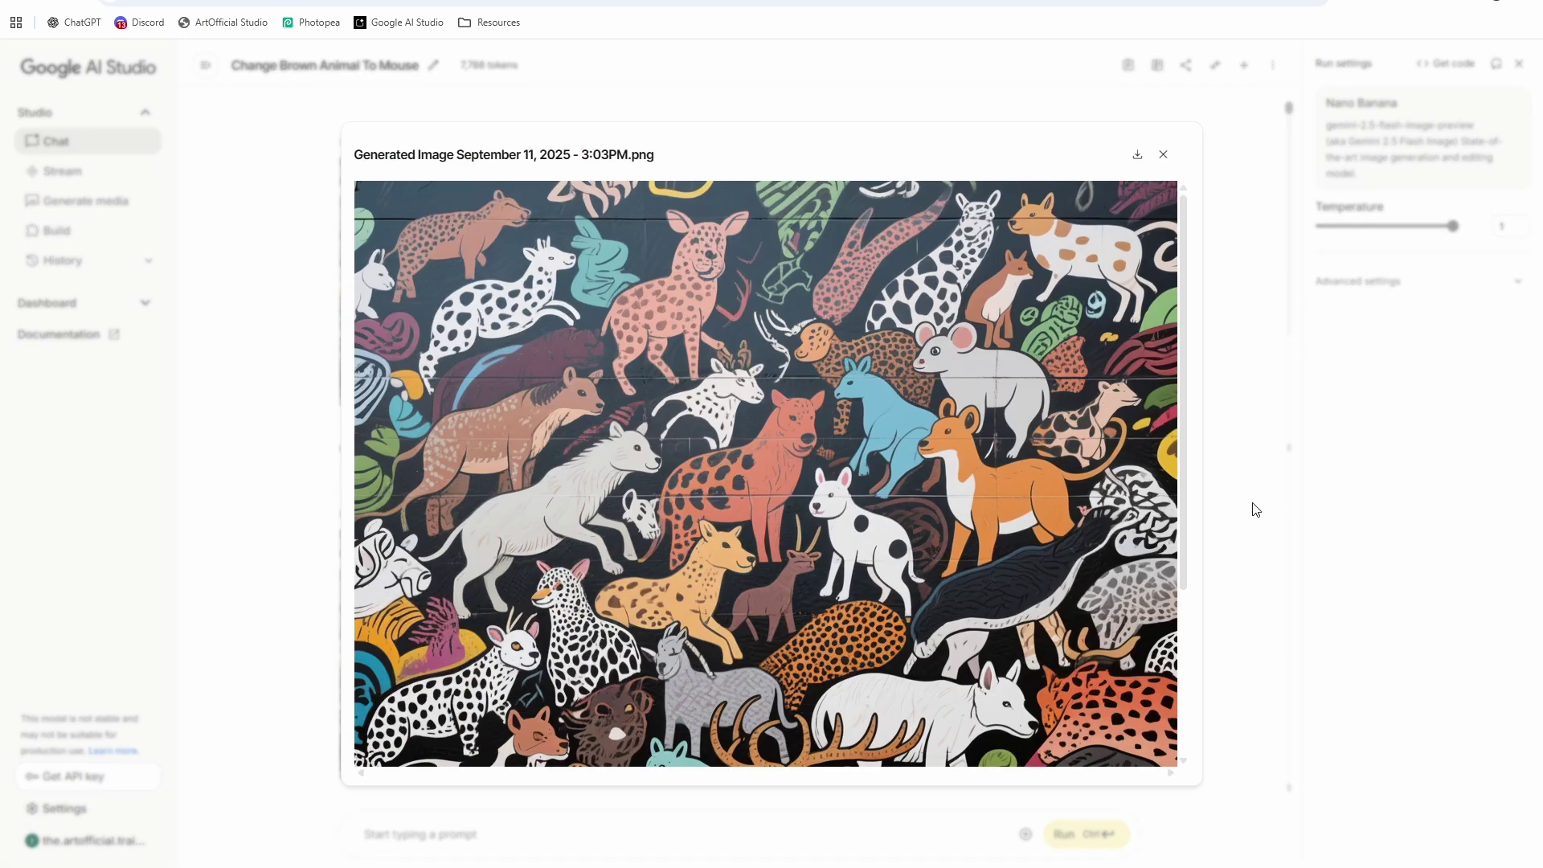
scroll(919, 543, "down", 3)
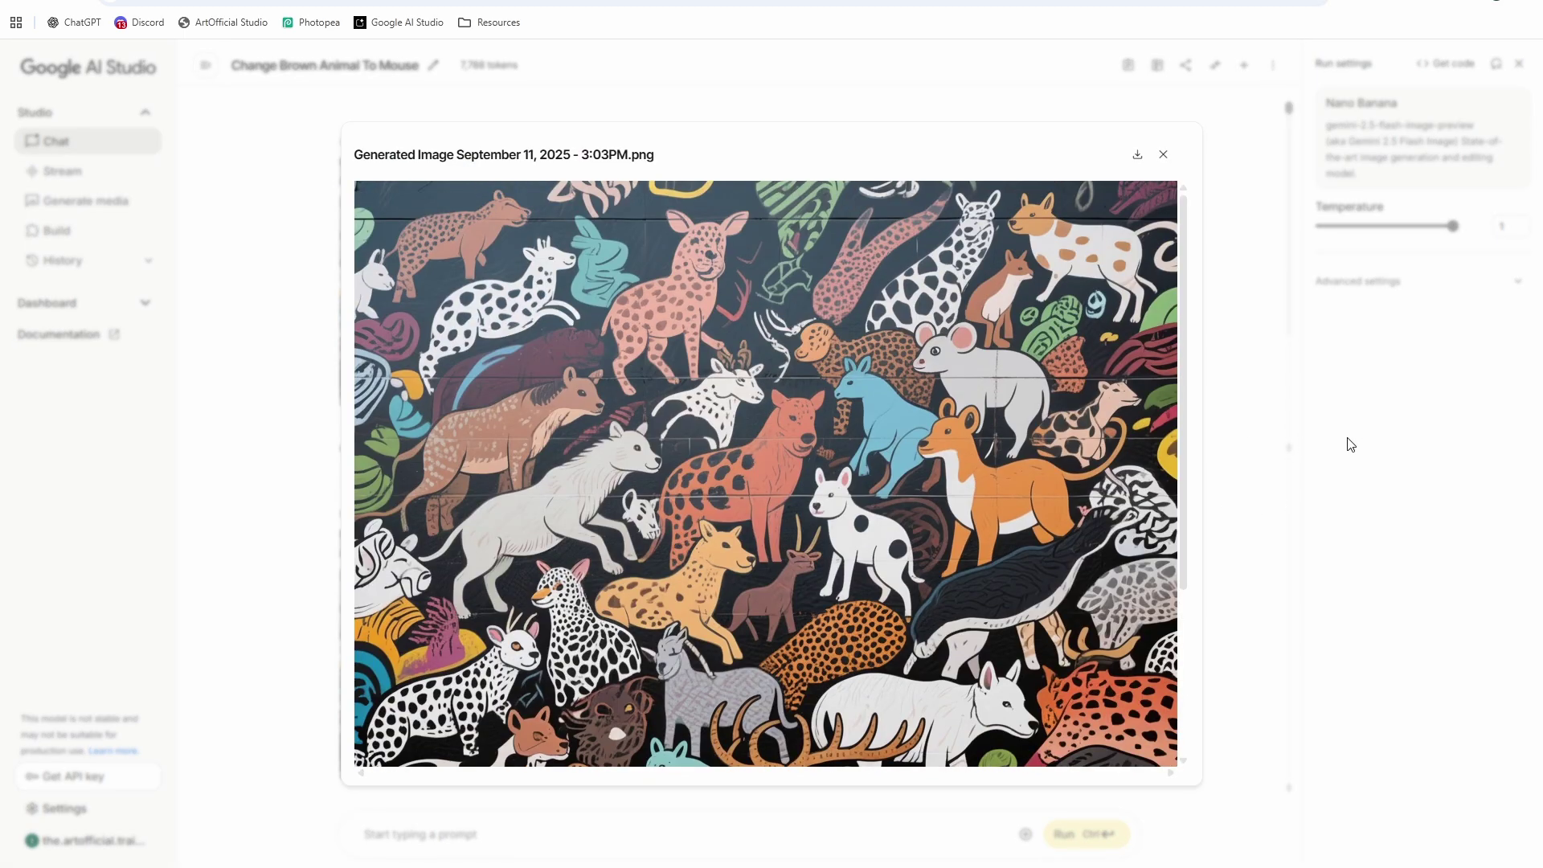
left_click(1338, 442)
left_click(514, 337)
scroll(1059, 346, "down", 3)
scroll(1059, 346, "up", 3)
scroll(1056, 356, "down", 5)
scroll(746, 328, "up", 5)
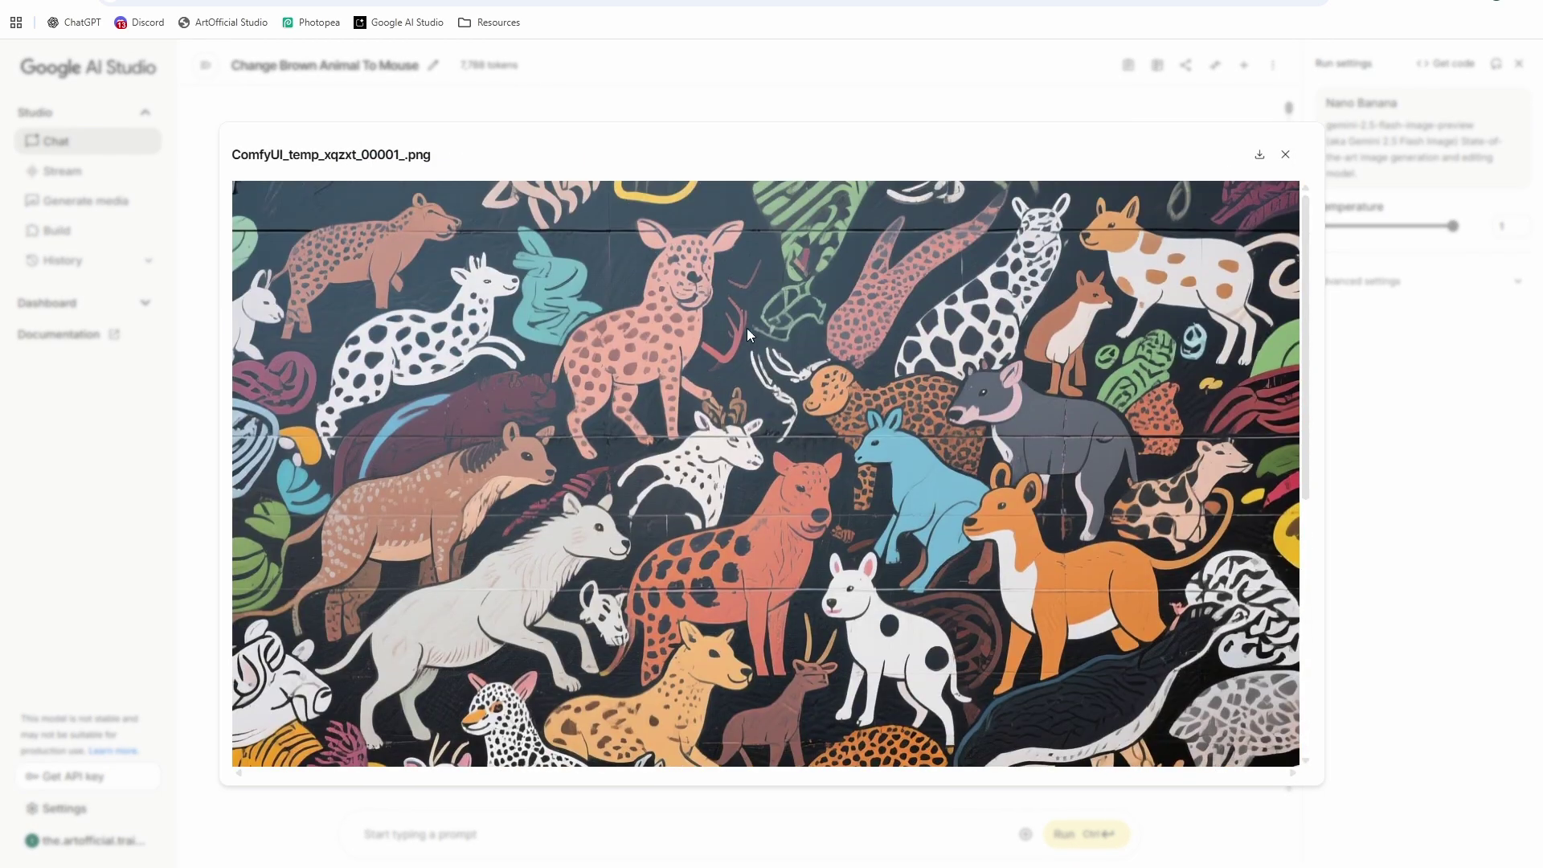
left_click(1354, 364)
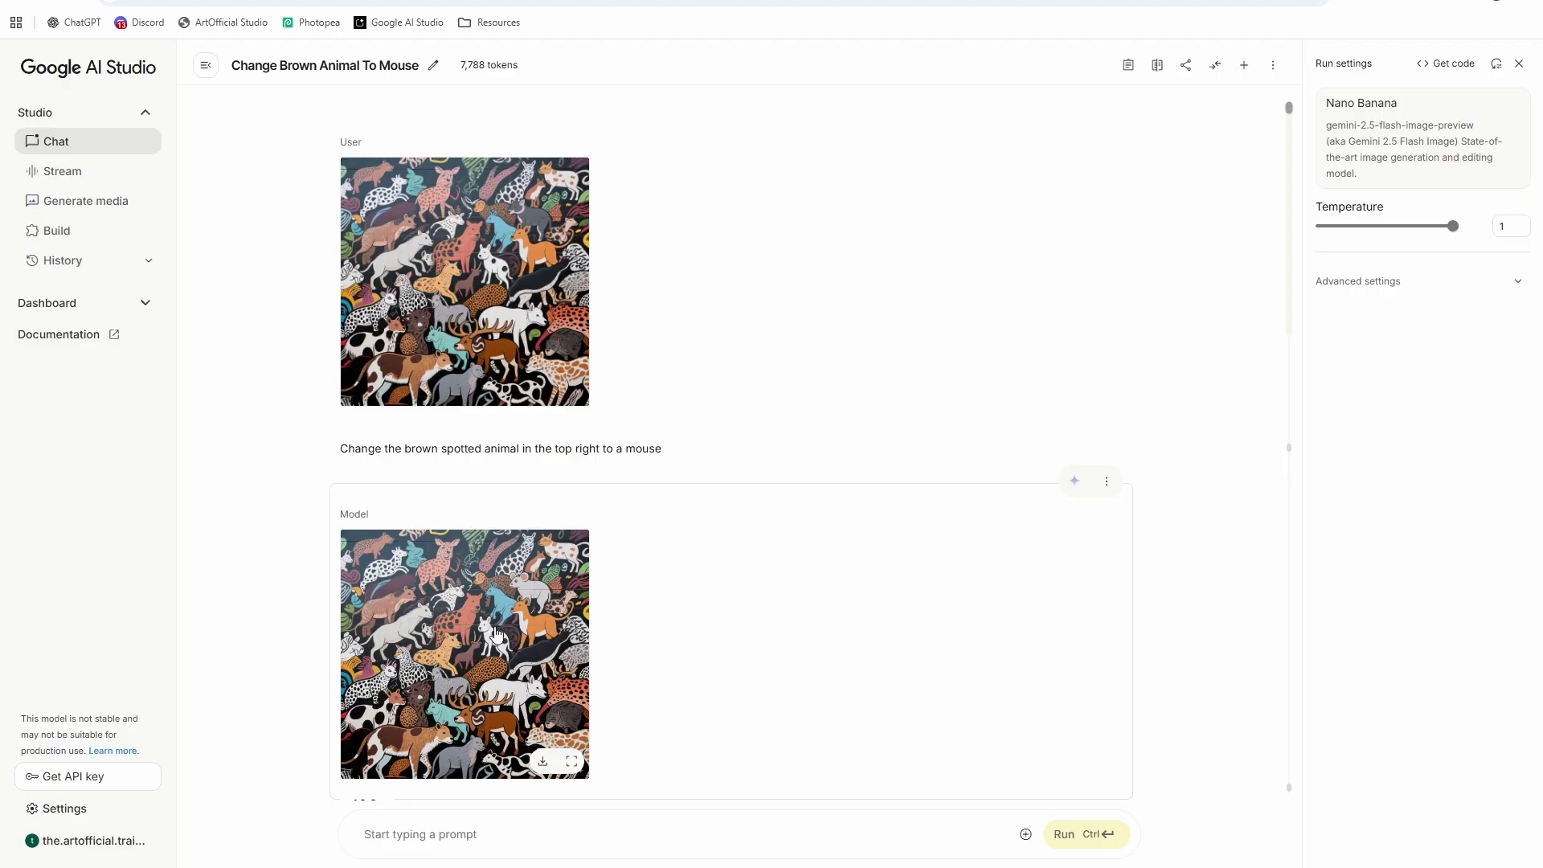
left_click(513, 613)
scroll(1053, 500, "down", 5)
scroll(1049, 503, "up", 5)
left_click(1286, 411)
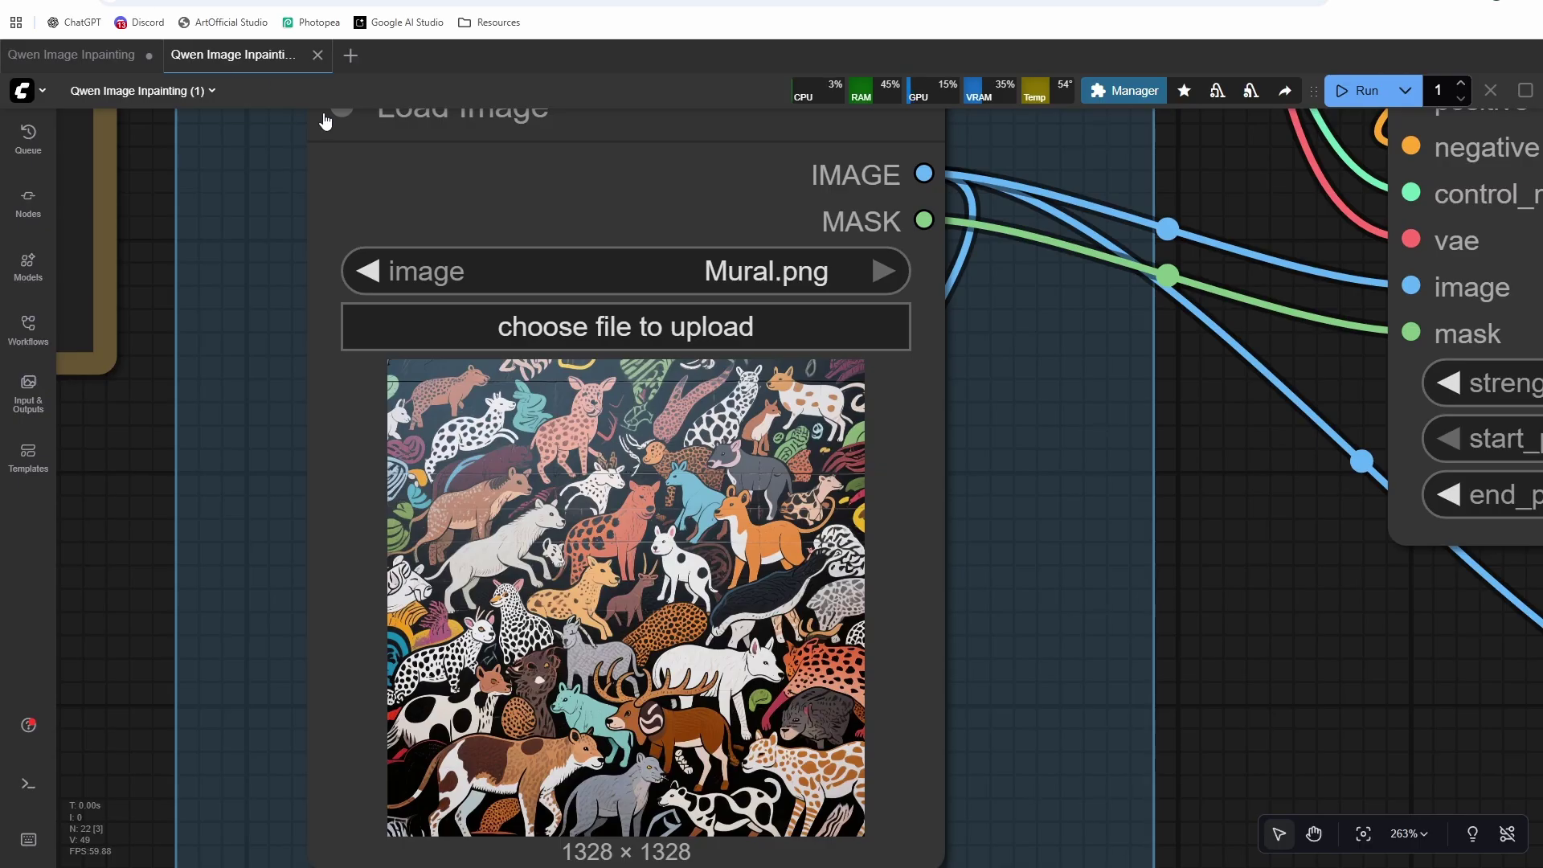
scroll(716, 362, "down", 2)
scroll(716, 361, "up", 3)
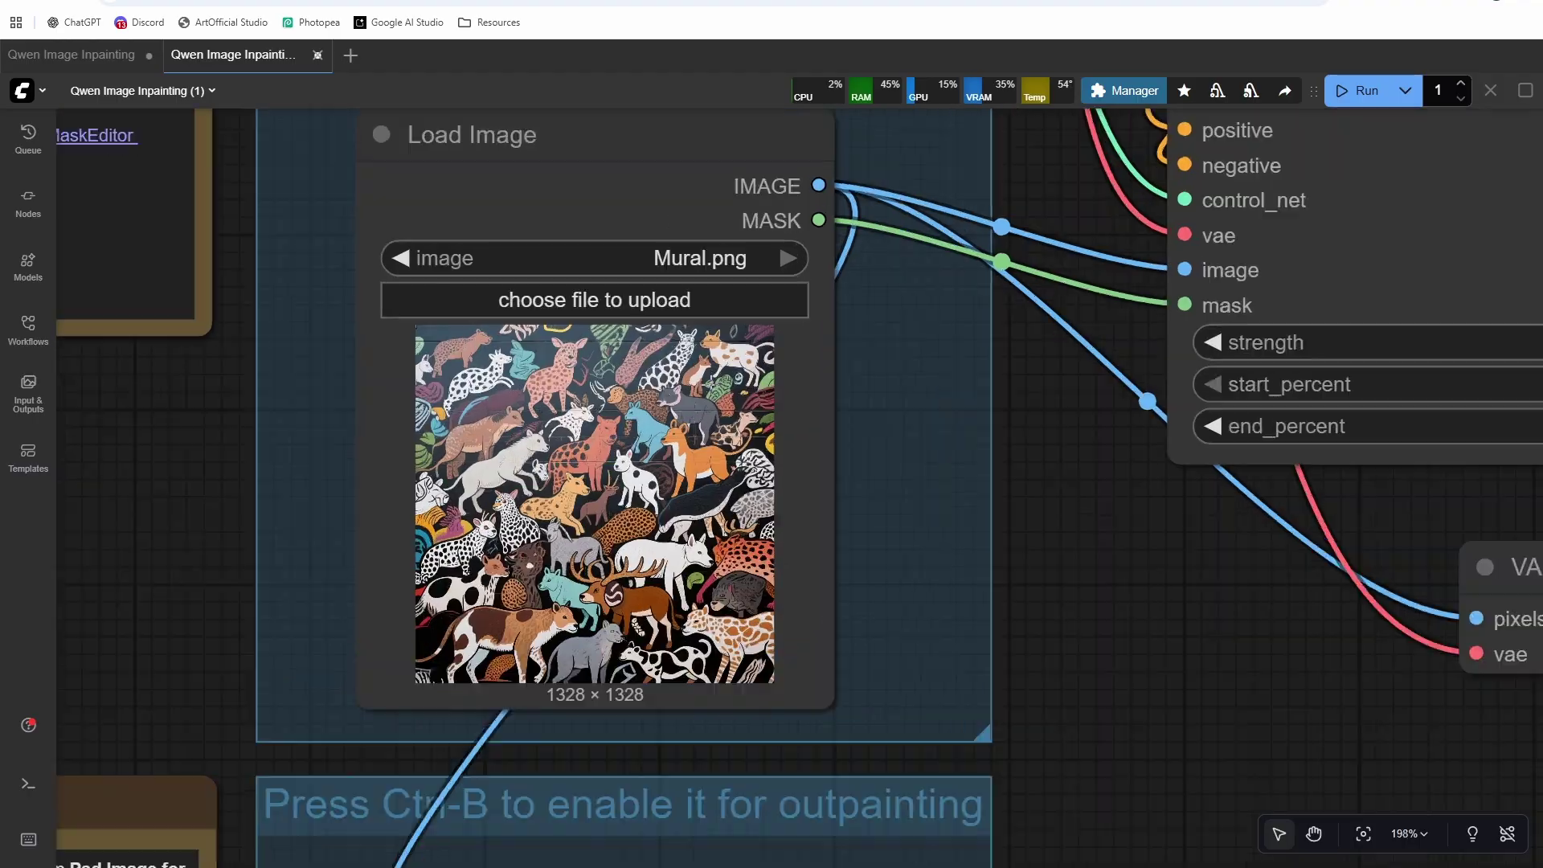
Step: Open the Load Image mural in the MaskEditor, mask the brown spotted animal in the mural's upper-right corner, and save the mask
right_click(626, 361)
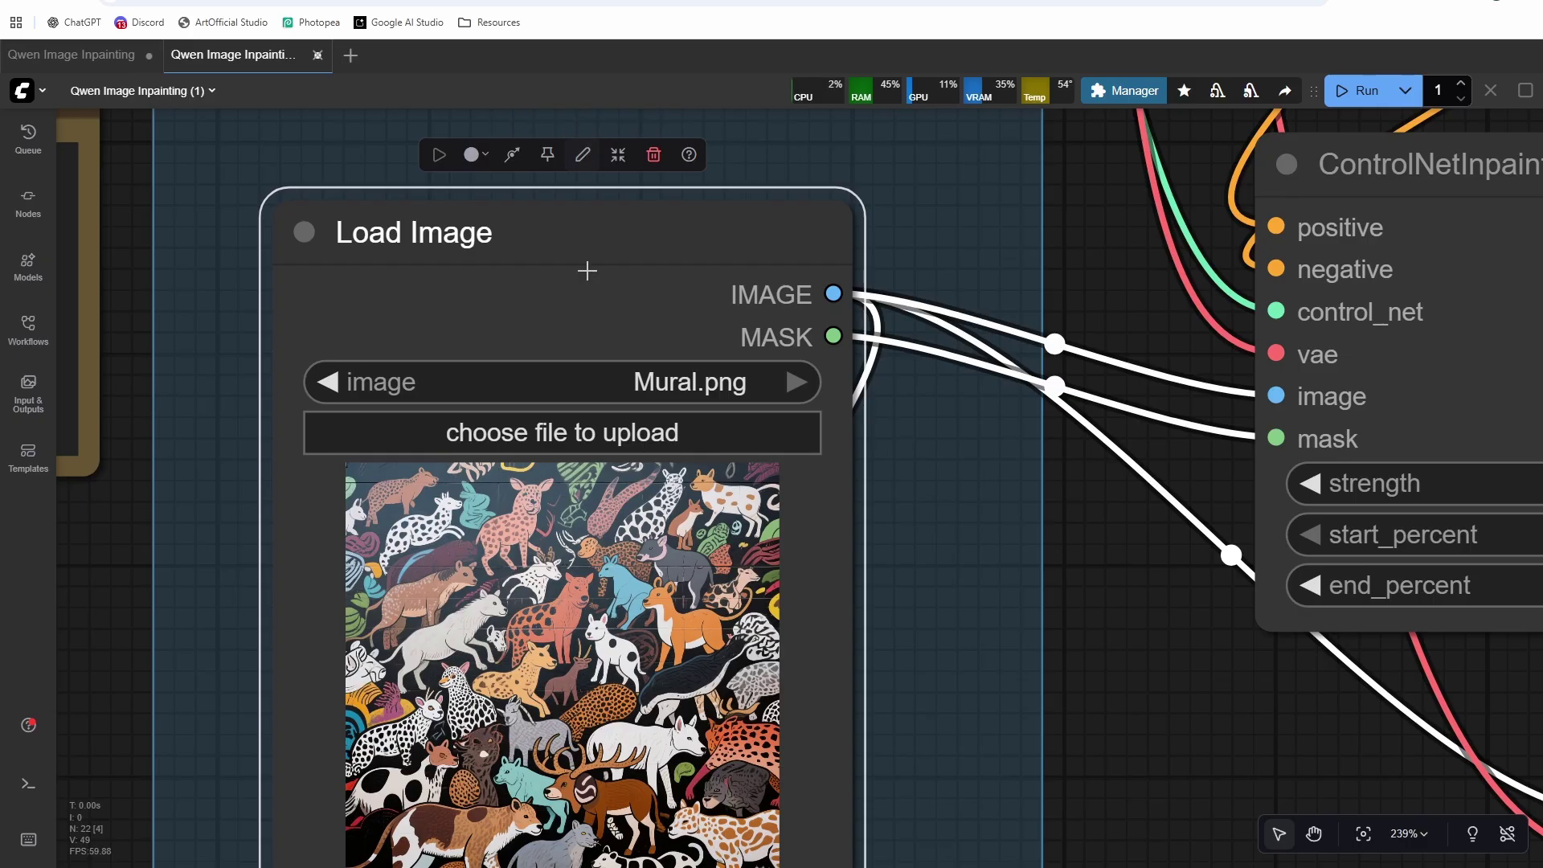
right_click(585, 271)
left_click(697, 675)
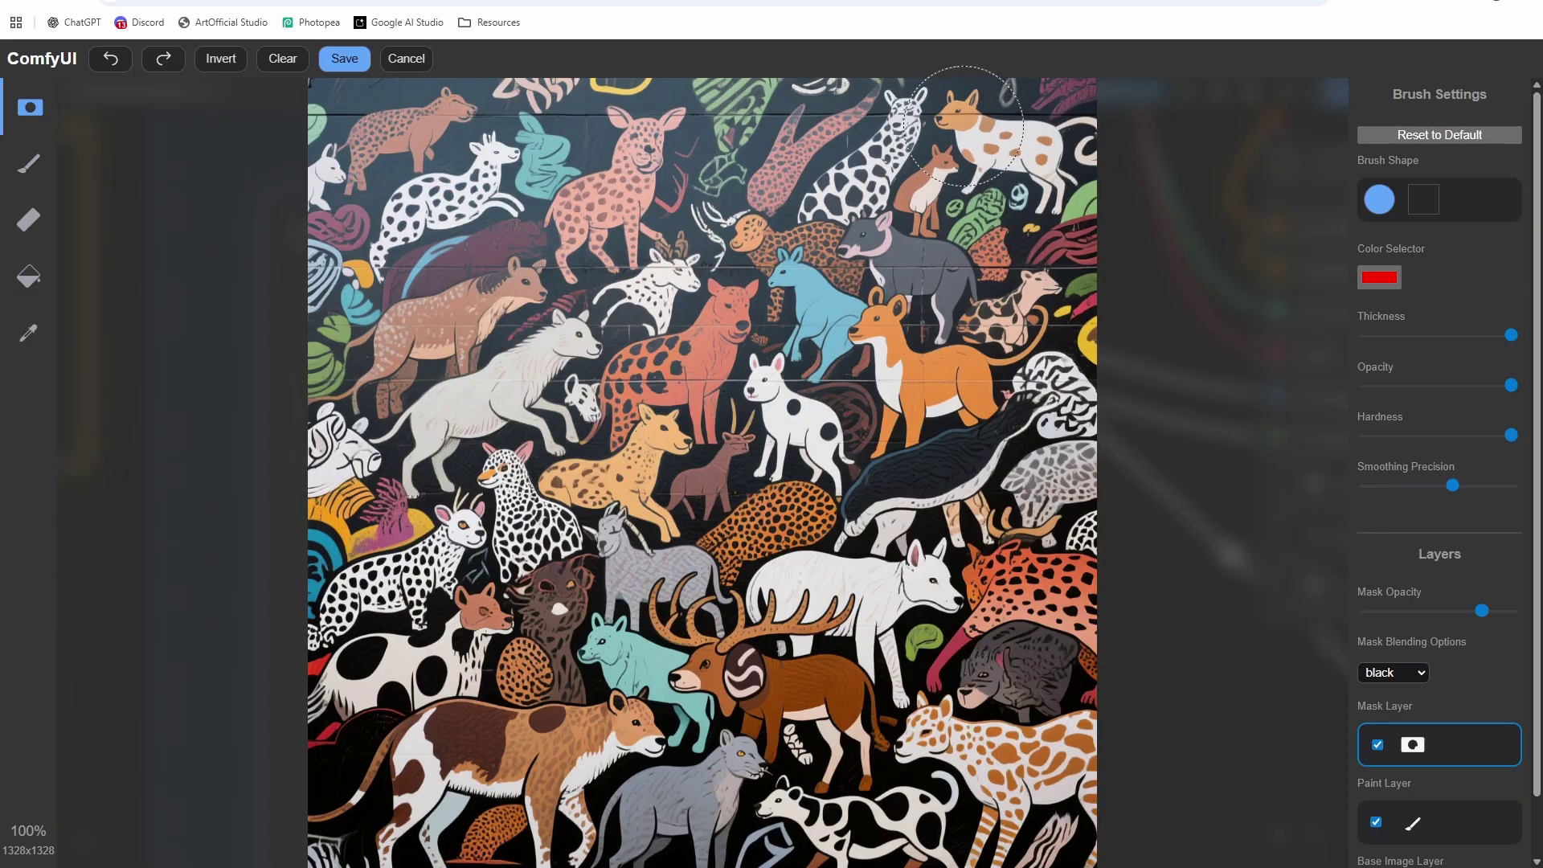
mouse_move(964, 122)
left_mouse_down()
mouse_move(1050, 145)
mouse_move(1051, 160)
mouse_move(993, 164)
mouse_move(1019, 138)
left_mouse_up()
left_click(344, 59)
scroll(690, 577, "up", 5)
scroll(692, 577, "up", 1)
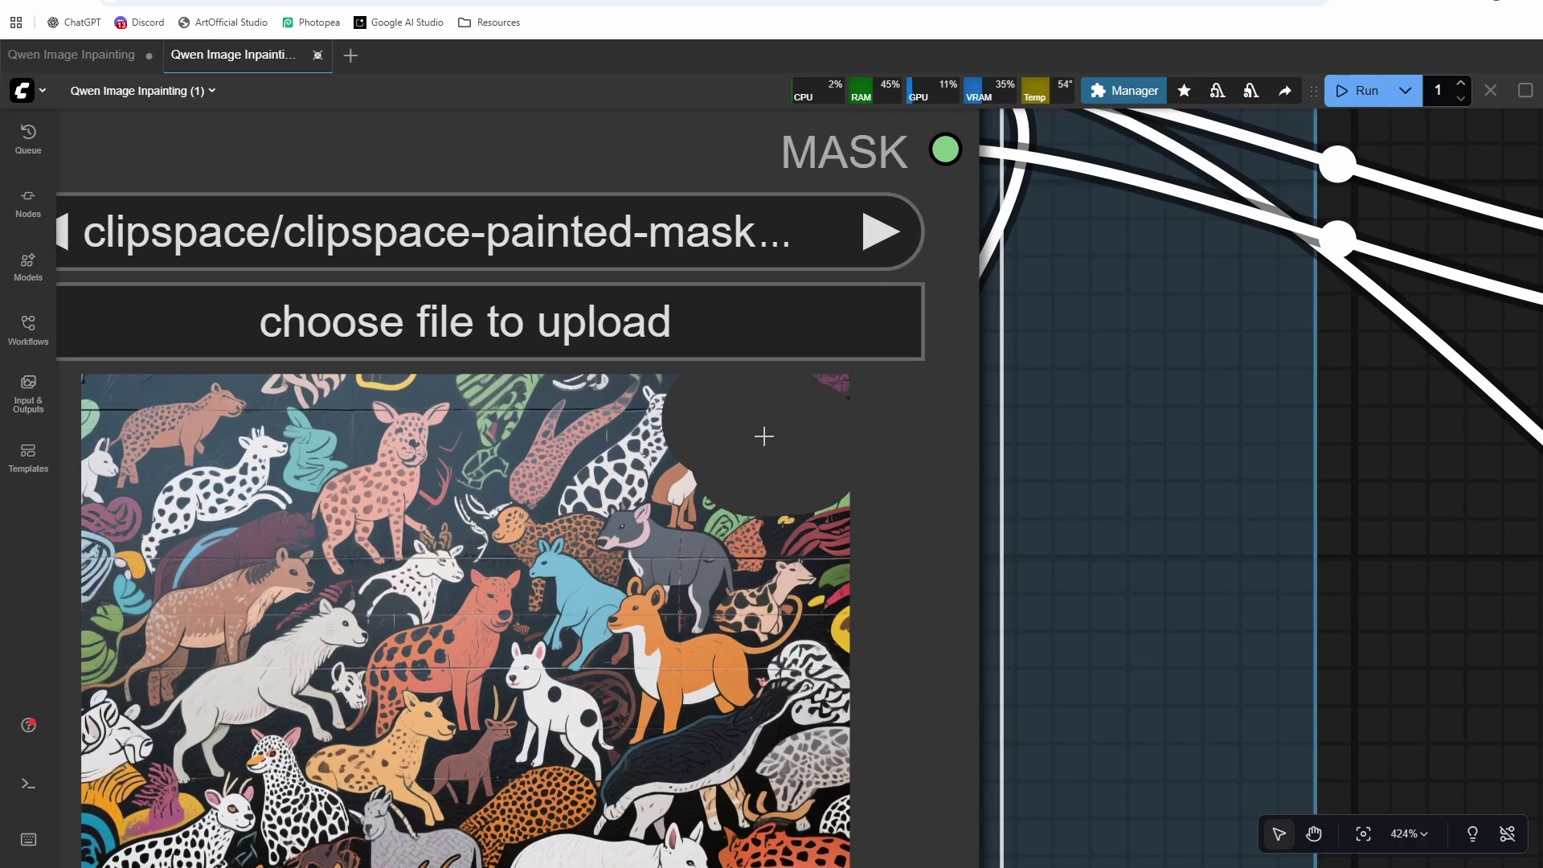
scroll(779, 402, "down", 5)
scroll(789, 403, "down", 5)
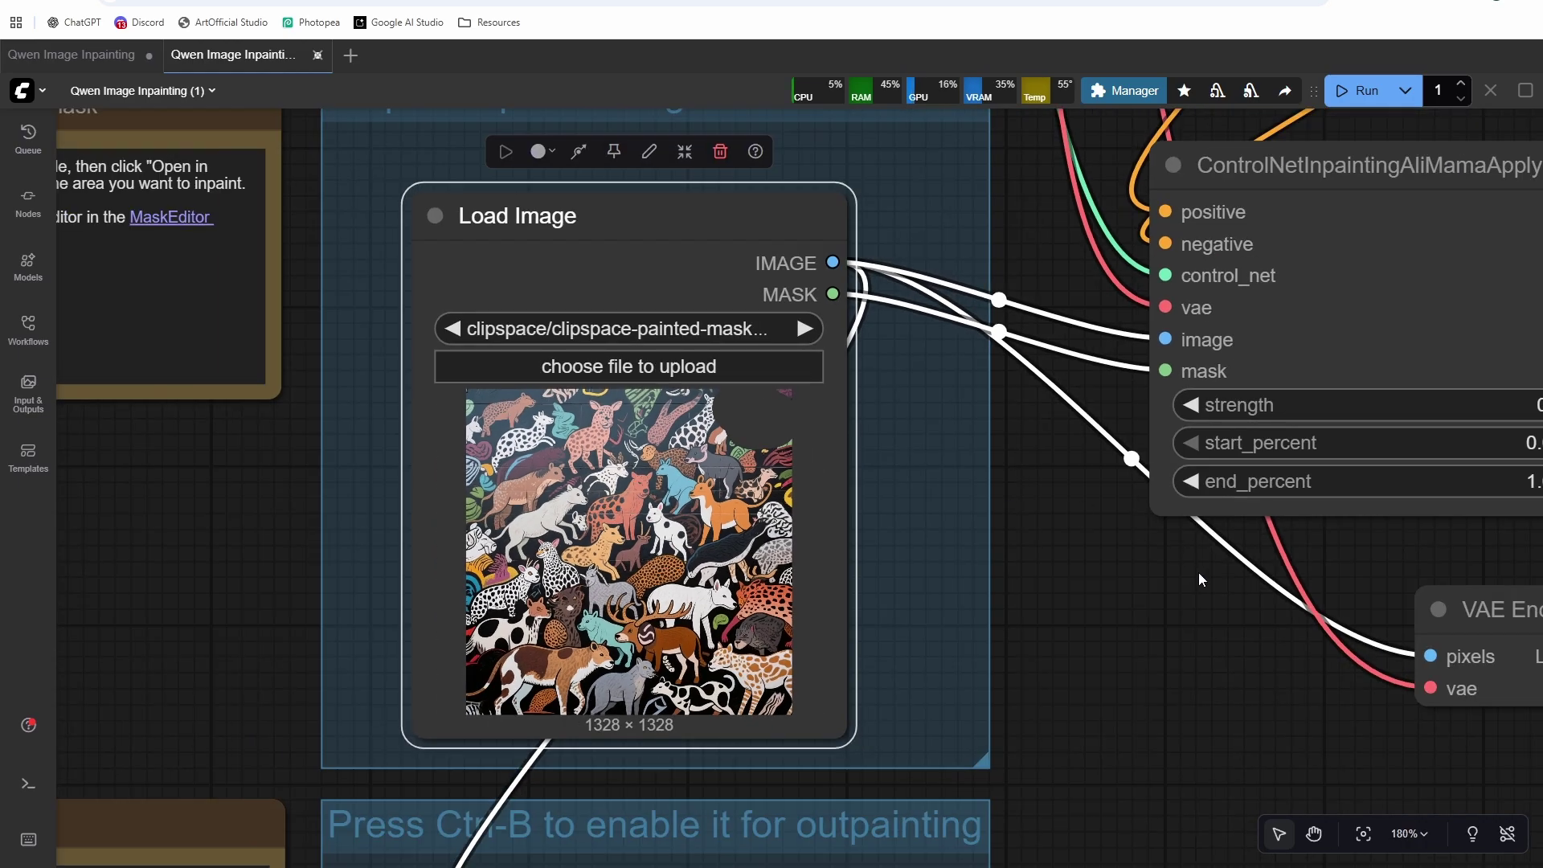
Step: Examine the strength, start_percent and end_percent settings on the ControlNetInpaintingAliMamaApply node
scroll(1051, 506, "down", 2)
scroll(1053, 506, "up", 6)
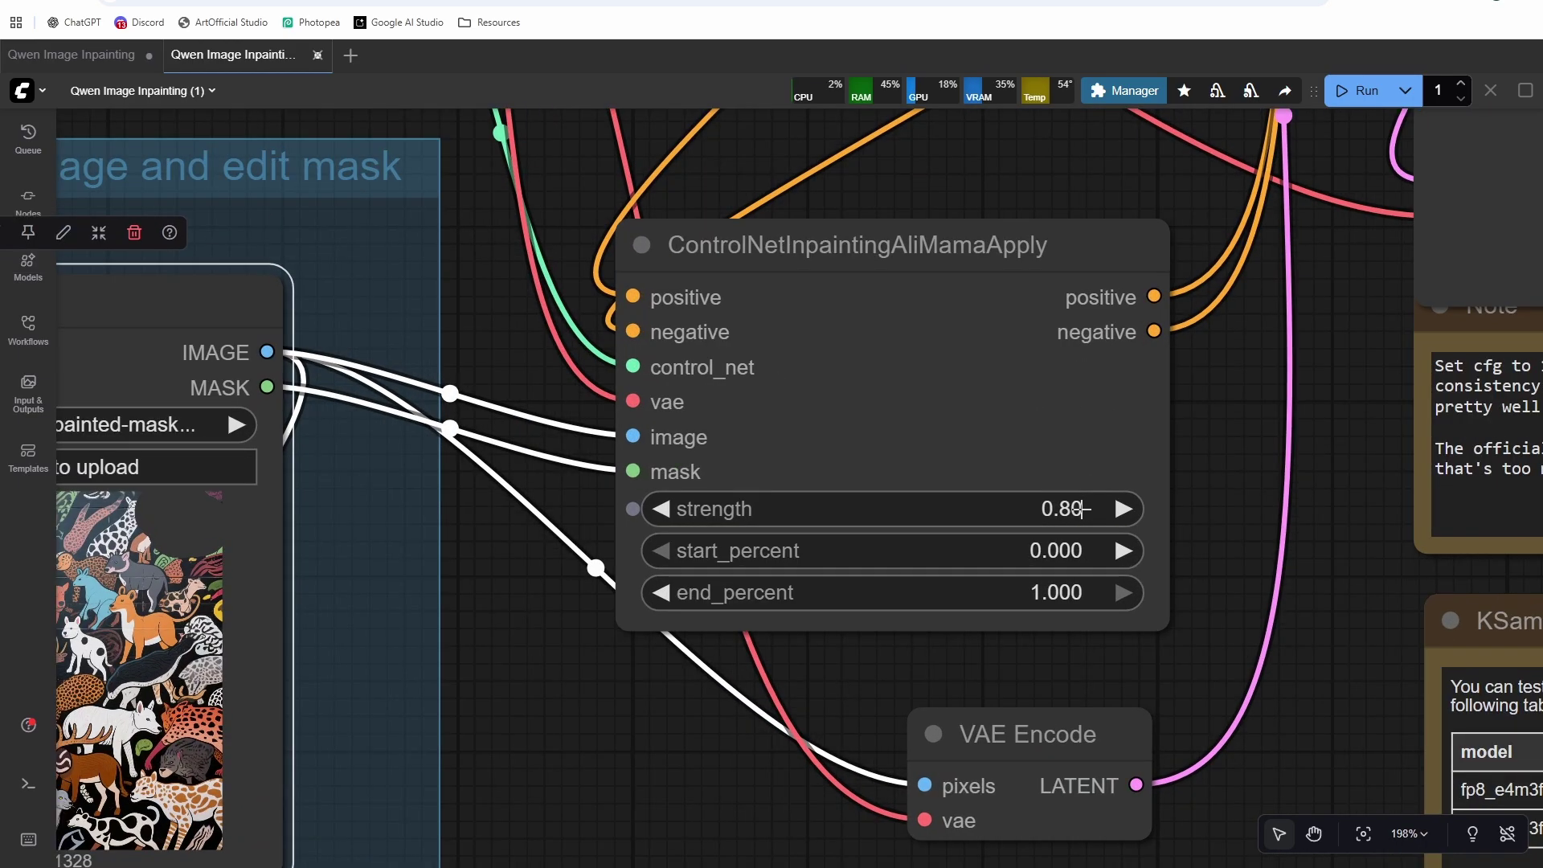
scroll(1010, 500, "down", 4)
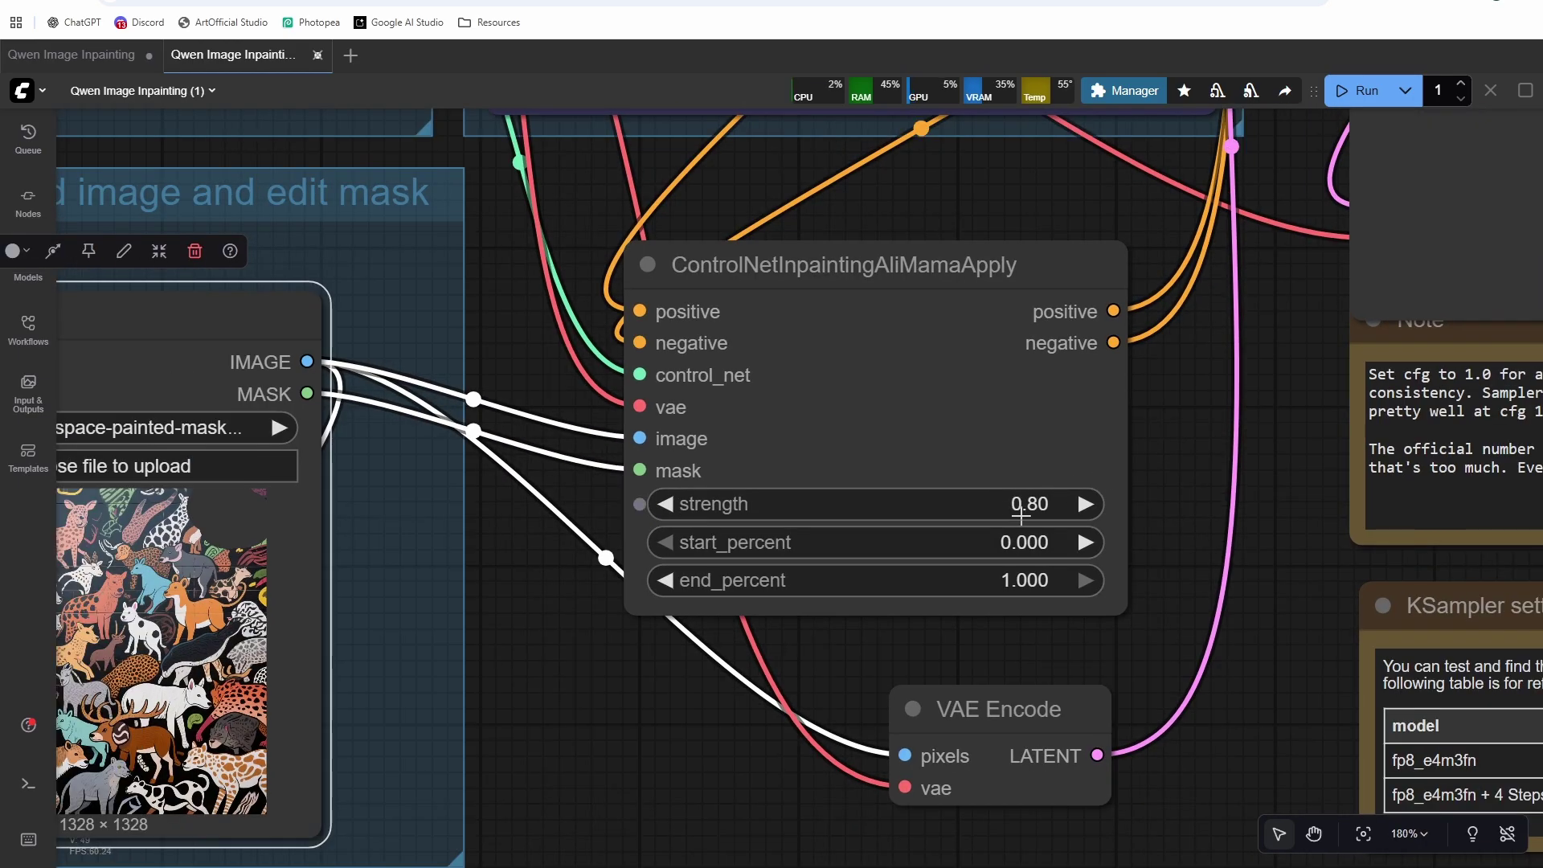
scroll(1023, 504, "down", 2)
scroll(1149, 471, "down", 2)
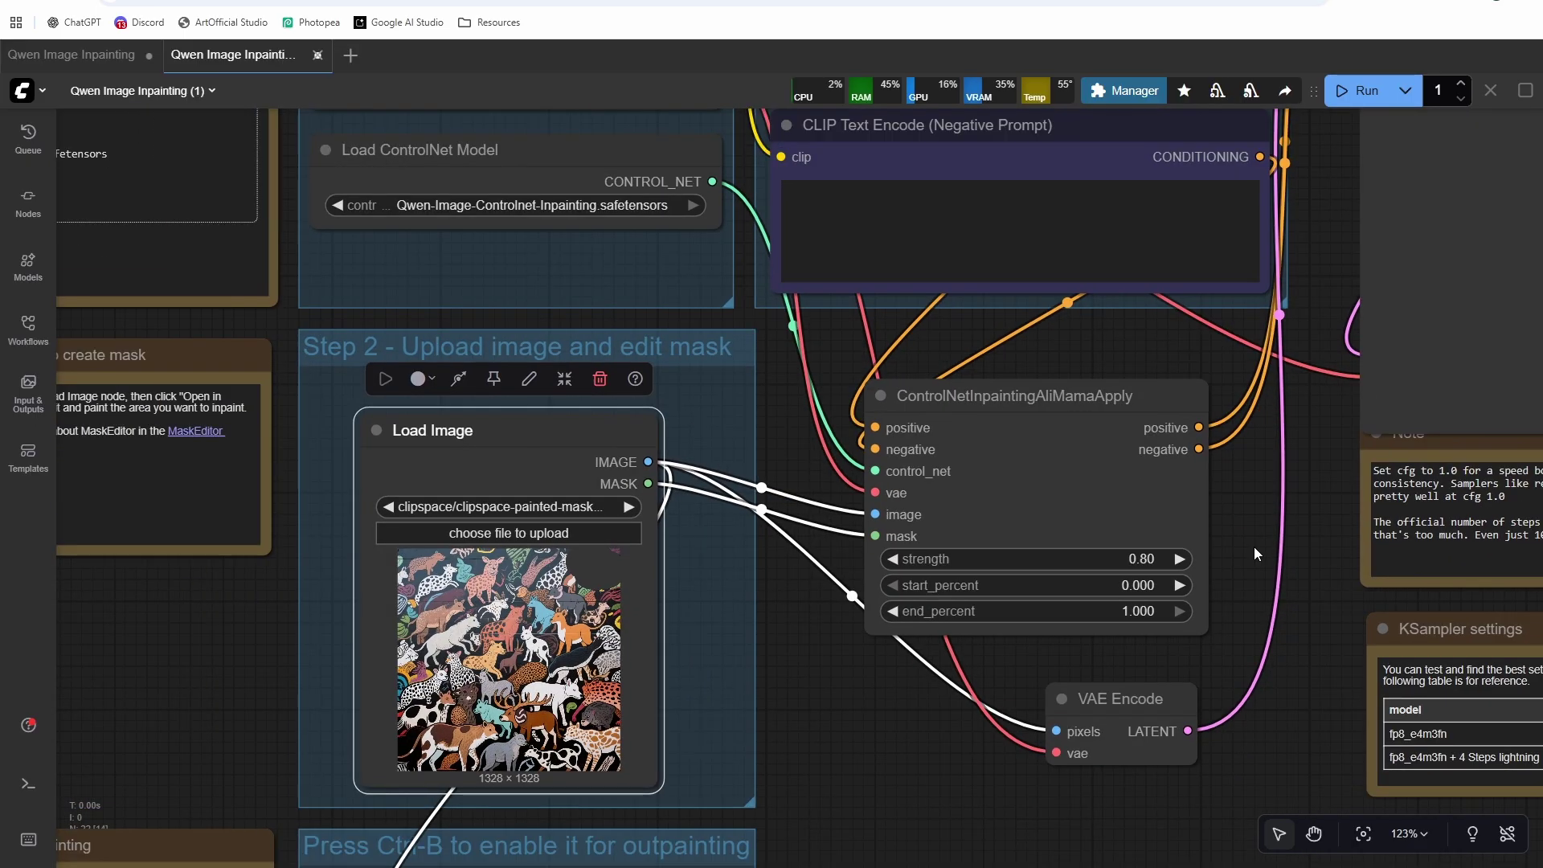
mouse_move(1257, 553)
left_mouse_down()
mouse_move(1217, 655)
mouse_move(1272, 533)
left_mouse_up()
scroll(1071, 696, "up", 1)
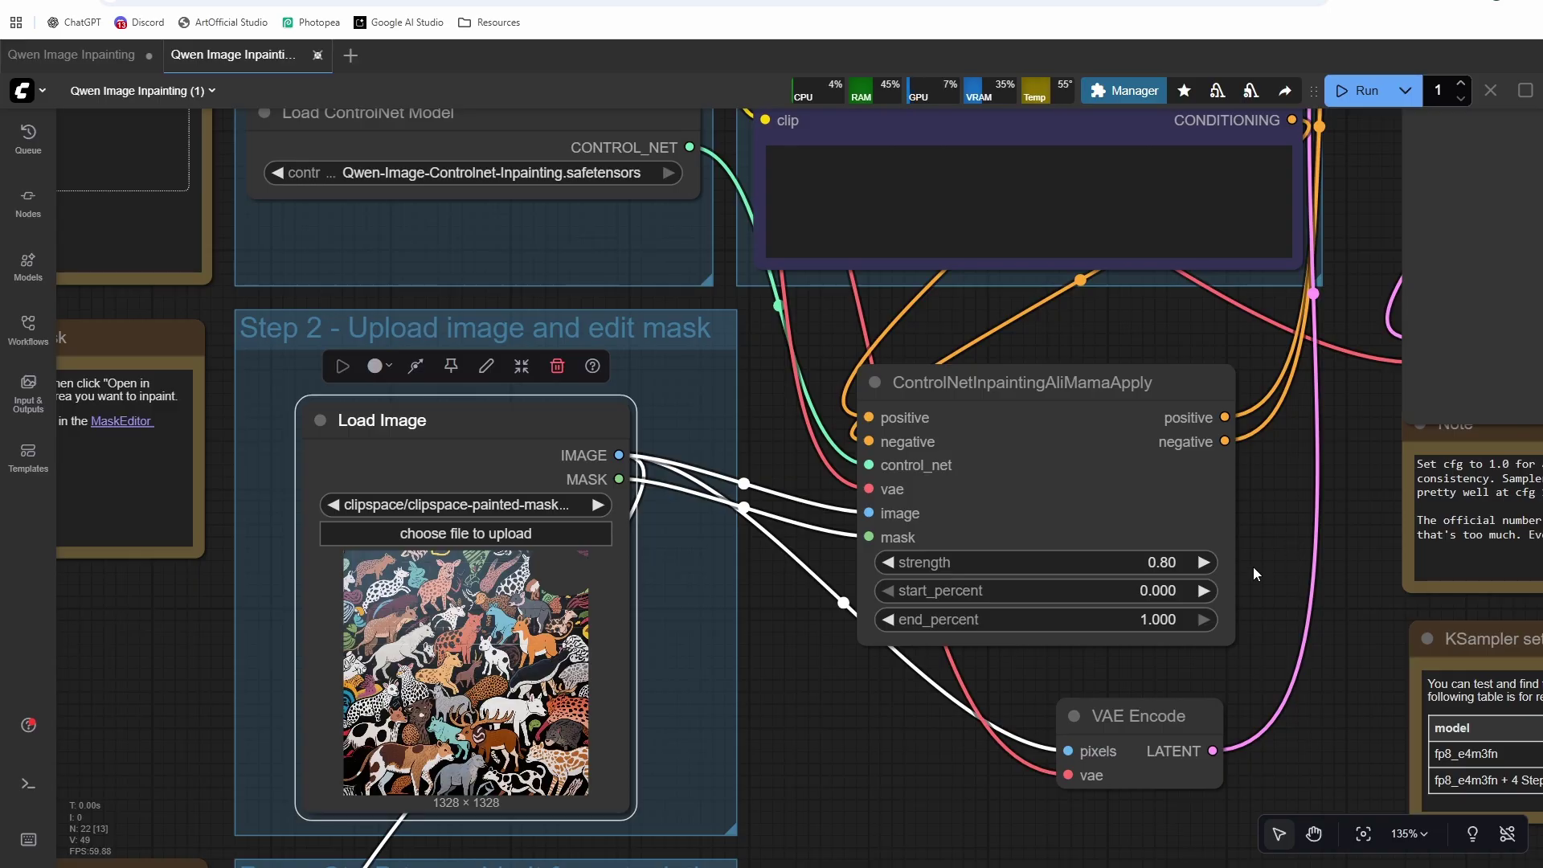
Step: Bypass the LoraLoaderModelOnly node in the 4 steps lightning LoRA group
left_click_drag(1253, 519, 1126, 828)
scroll(1126, 828, "down", 4)
scroll(920, 248, "up", 2)
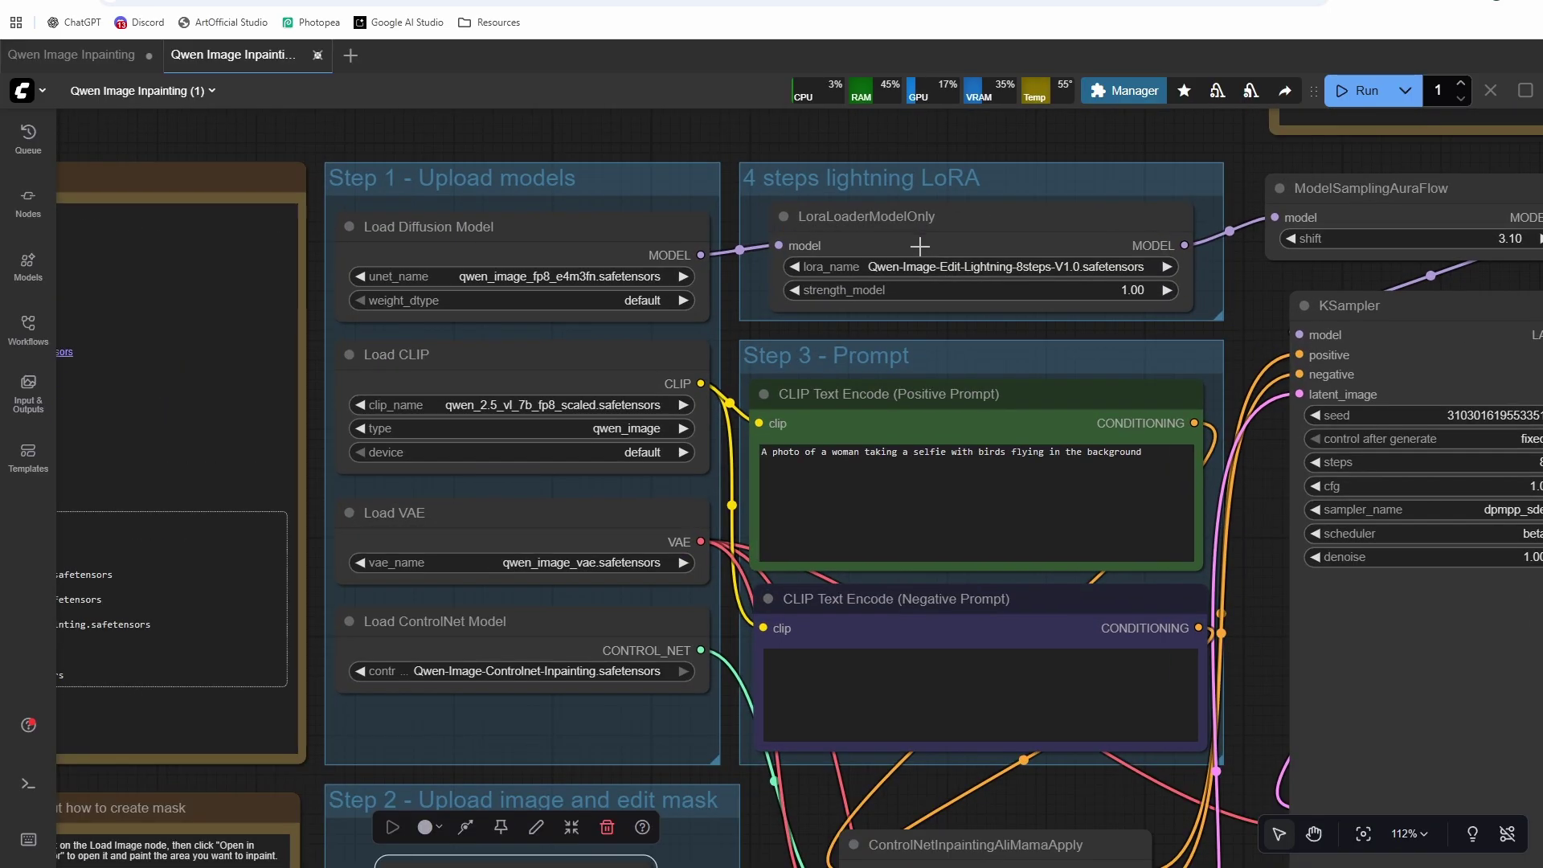
left_click_drag(1252, 284, 1051, 348)
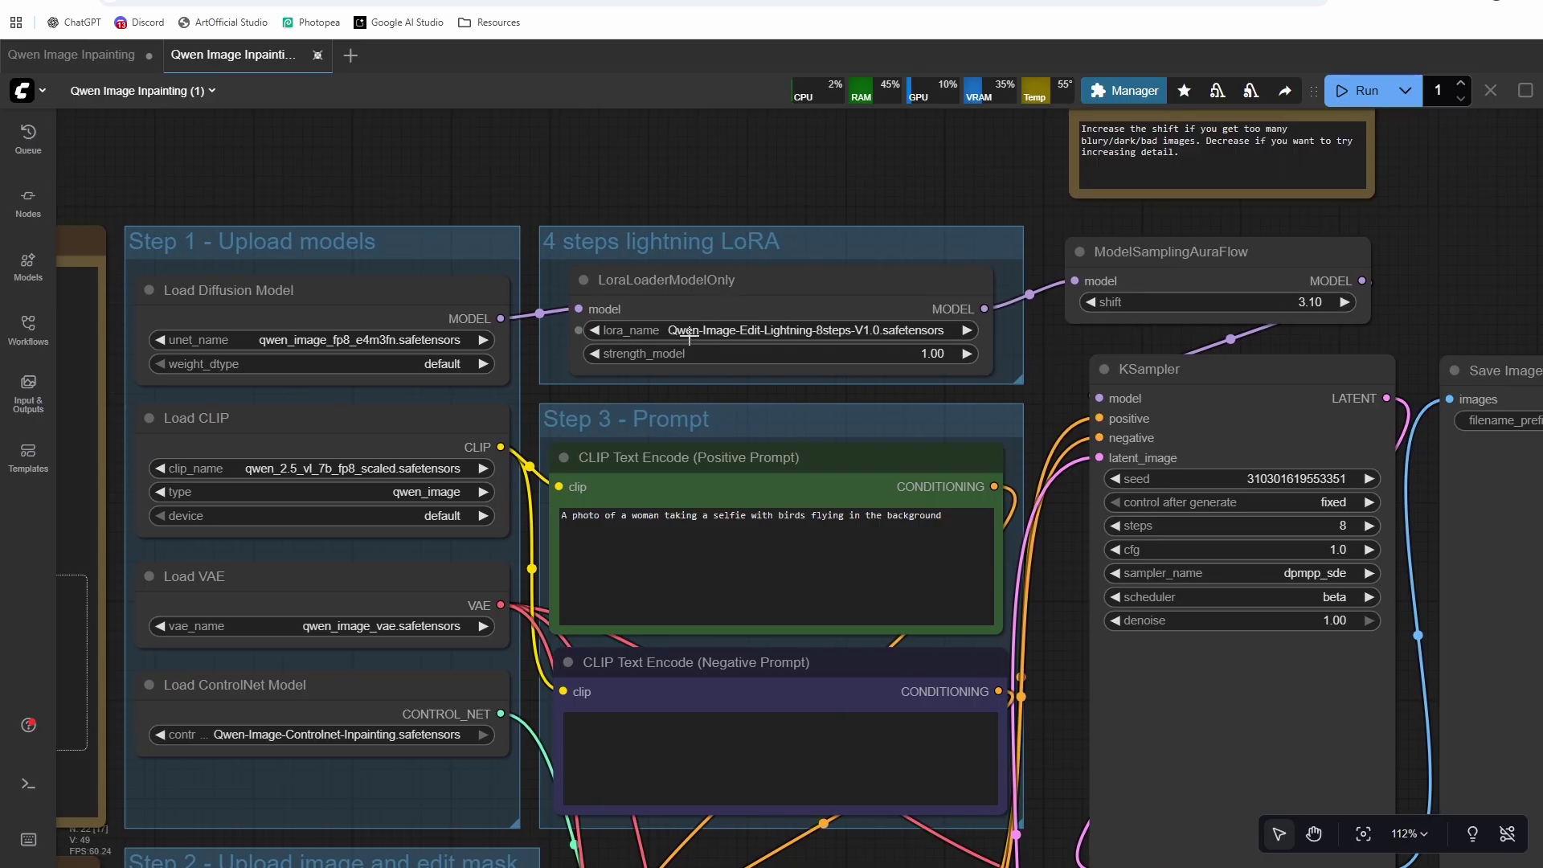
left_click_drag(962, 179, 916, 159)
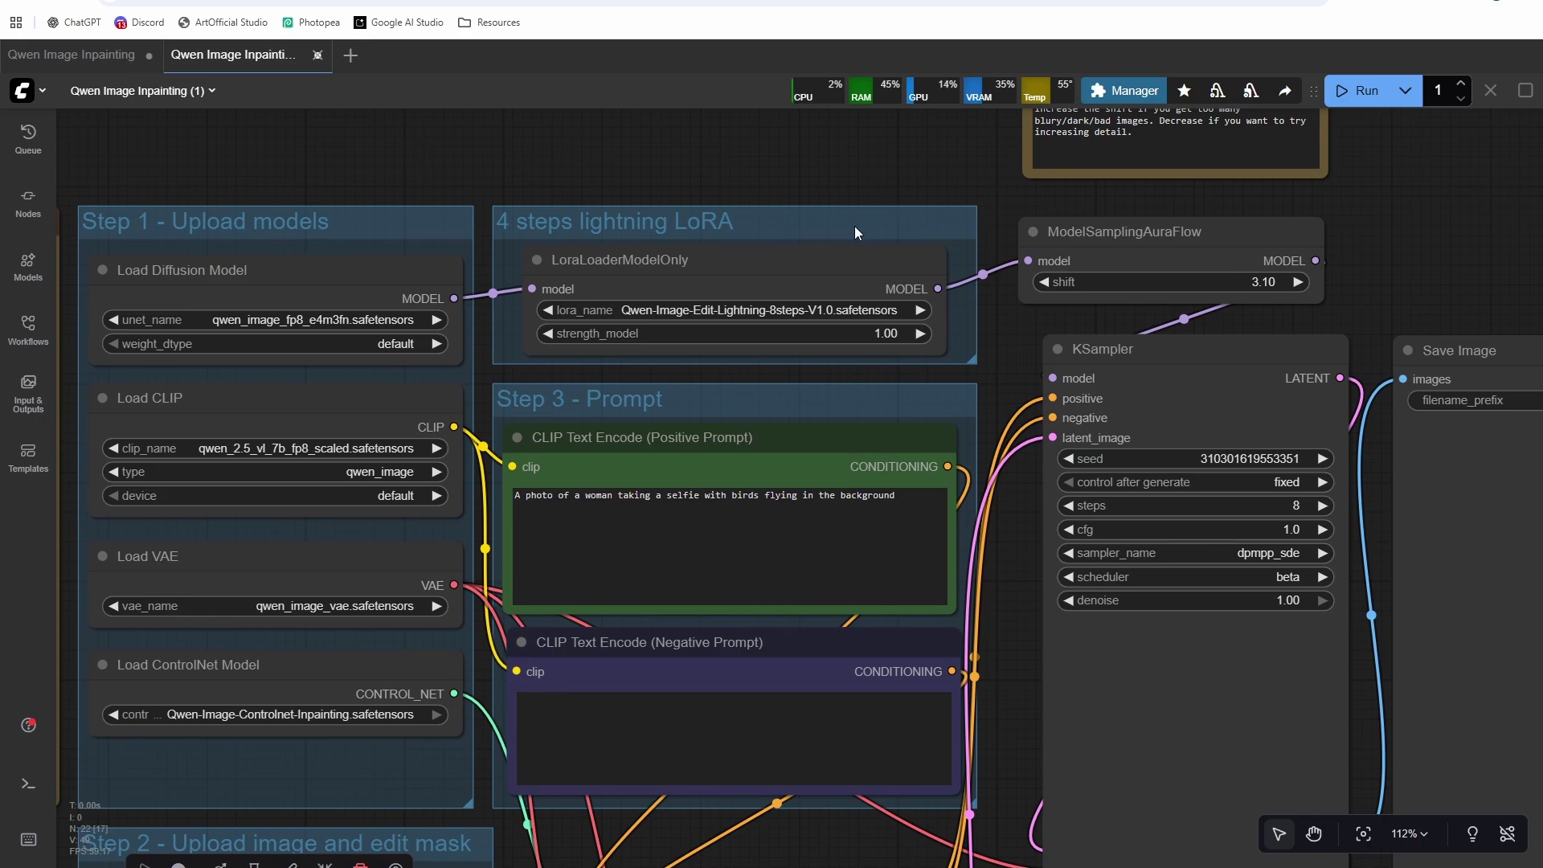
scroll(855, 225, "down", 2)
left_click(811, 245)
left_click(724, 210)
Step: Set the KSampler's cfg to 2.5 and its steps to 20
left_click(1214, 478)
type("2.5")
key("Return")
left_click(1203, 458)
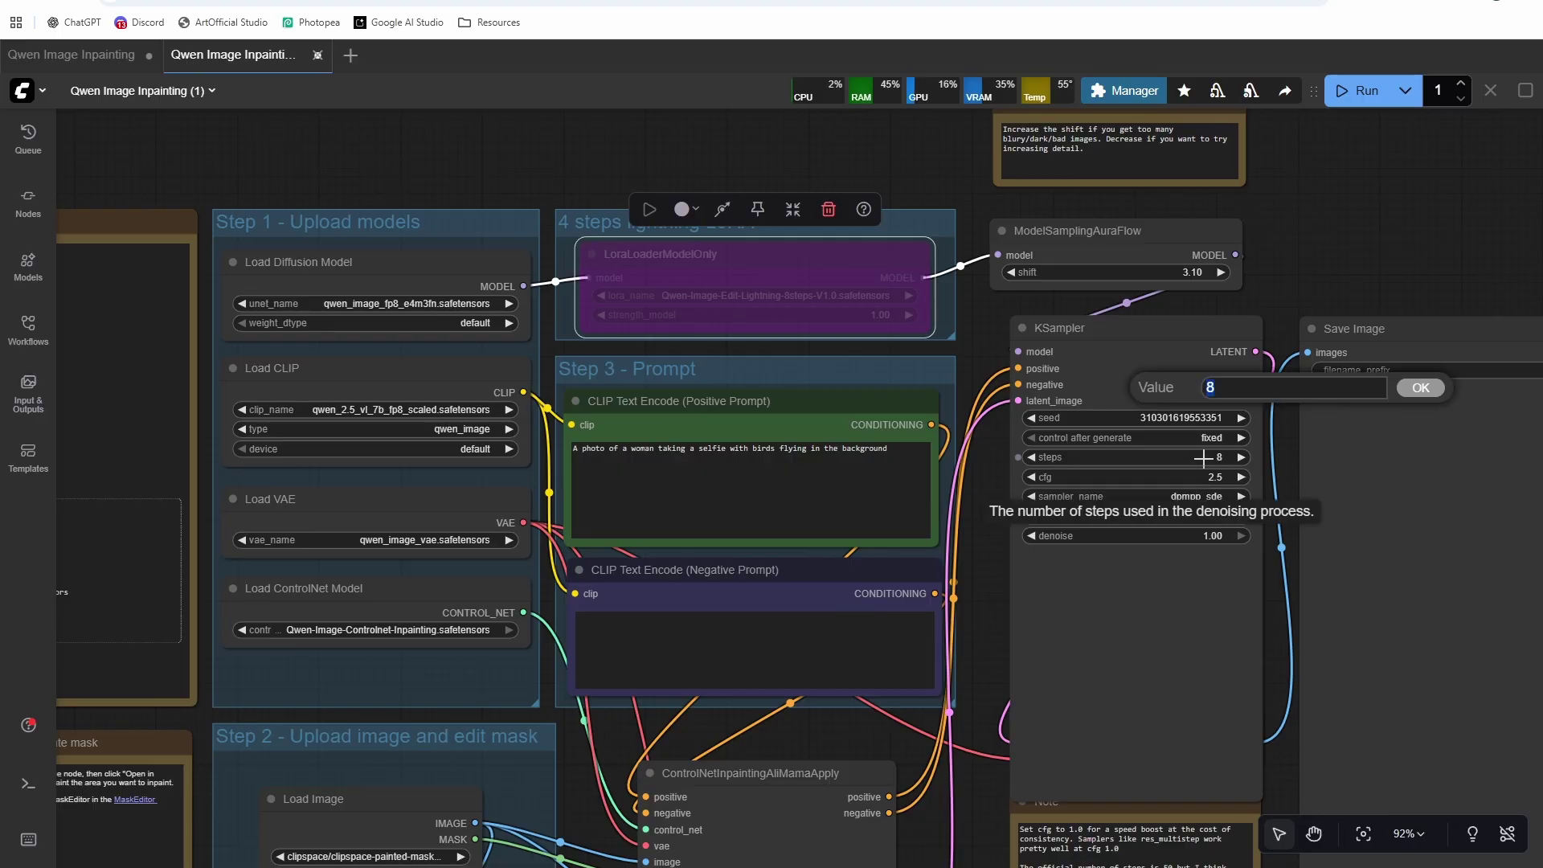
type("20")
key("Return")
Step: Set the KSampler back to 8 steps and cfg 1.0, and re-enable the bypassed LoraLoaderModelOnly node
left_click(1204, 458)
type("8")
key("Return")
left_click(1206, 478)
type("1")
key("Return")
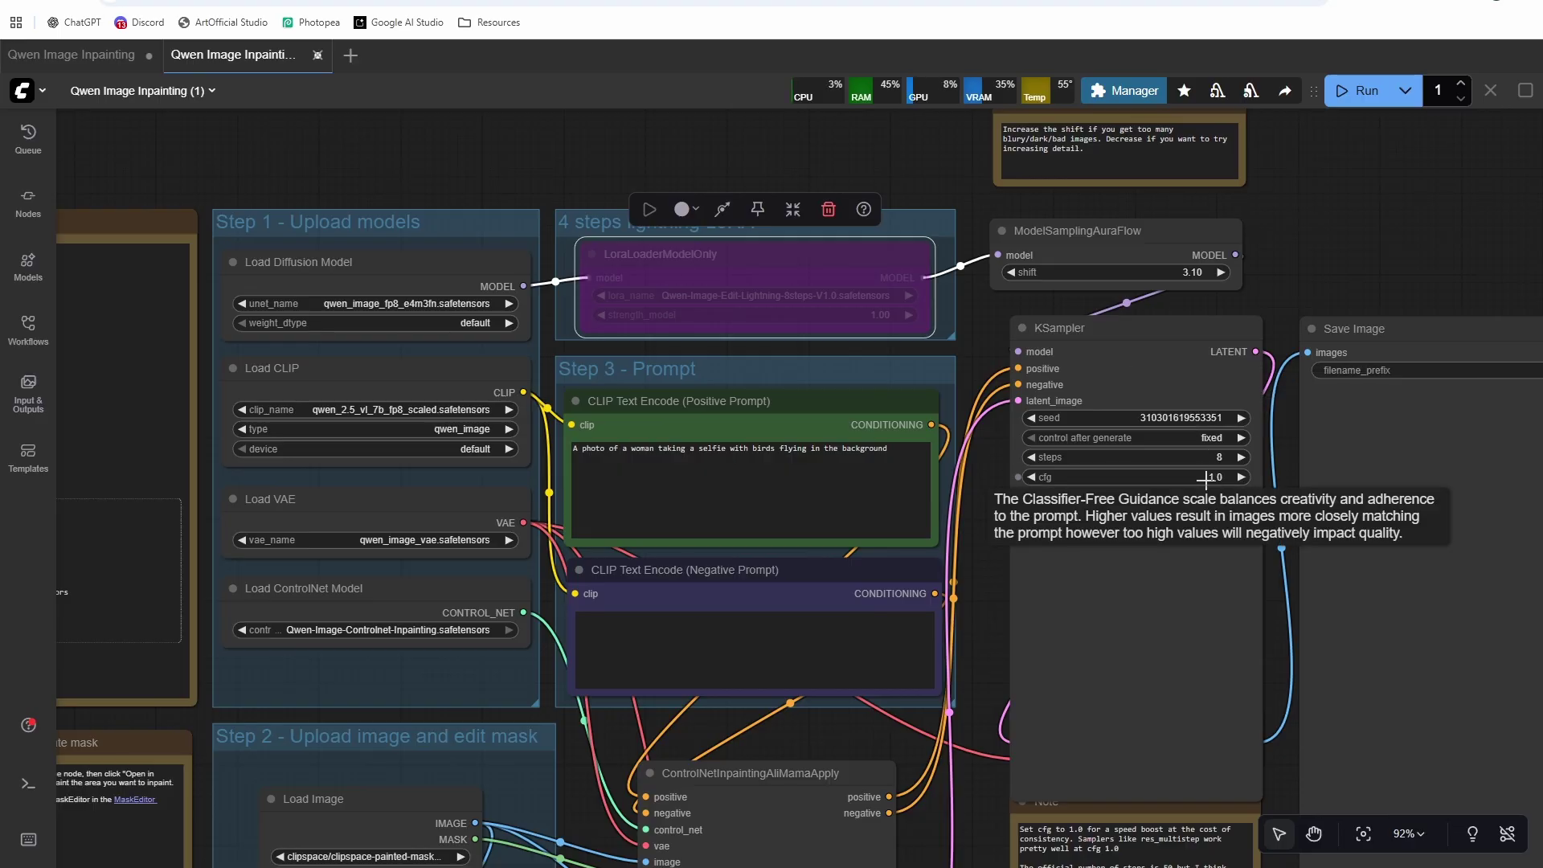
left_click(723, 209)
left_click(911, 154)
Step: Replace the positive prompt with "A colorful animal mural painting with a gray mouse with big pink ears and whiskers in the top right corner"
scroll(924, 346, "down", 2)
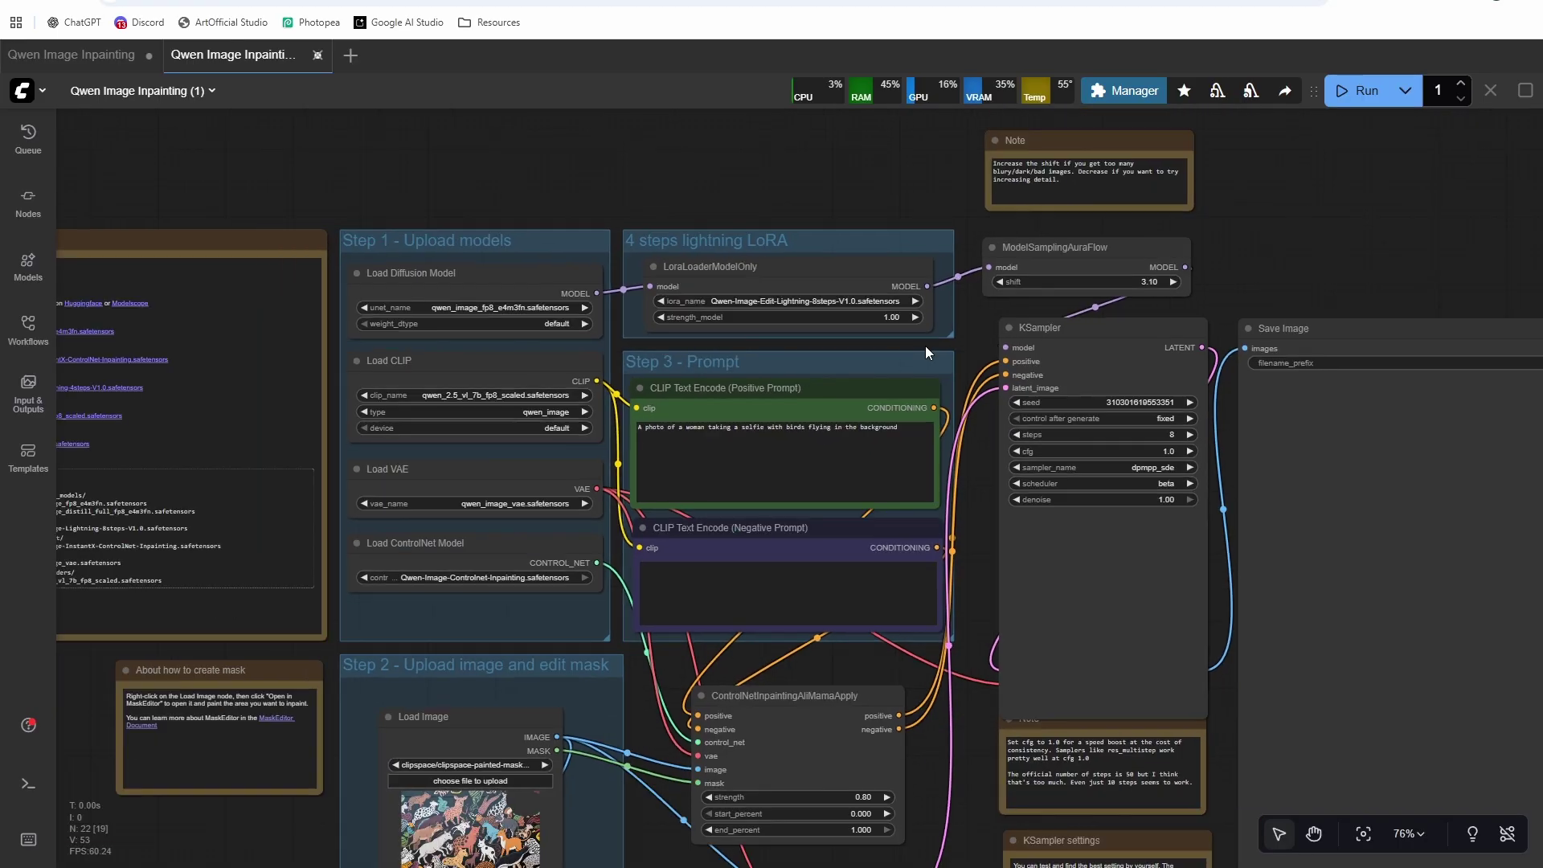
left_click_drag(868, 681, 1059, 452)
scroll(683, 595, "up", 12)
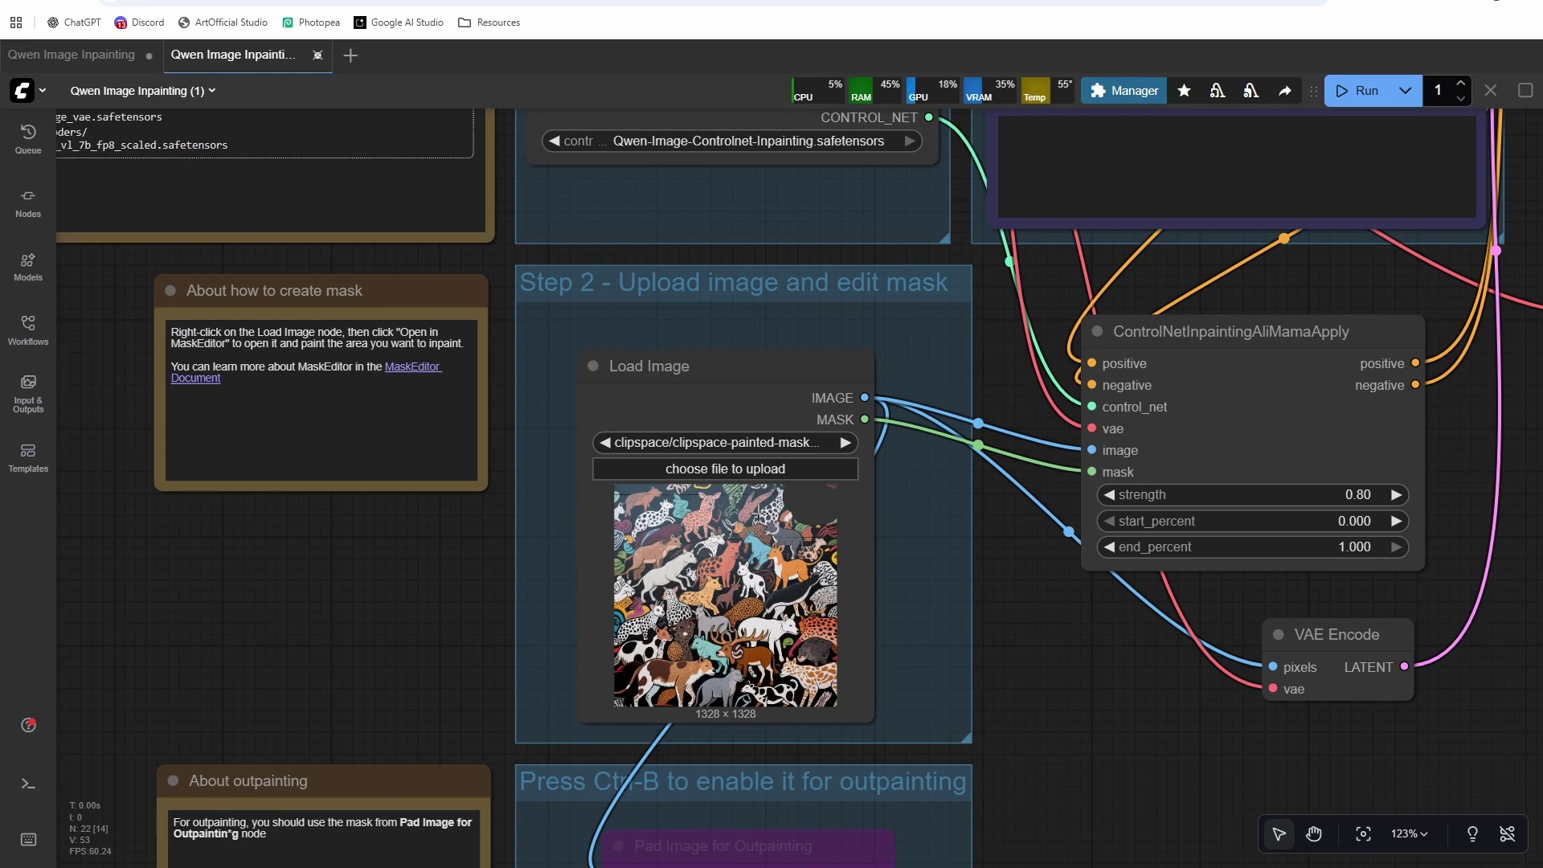
scroll(802, 516, "down", 10)
left_click_drag(967, 575, 828, 780)
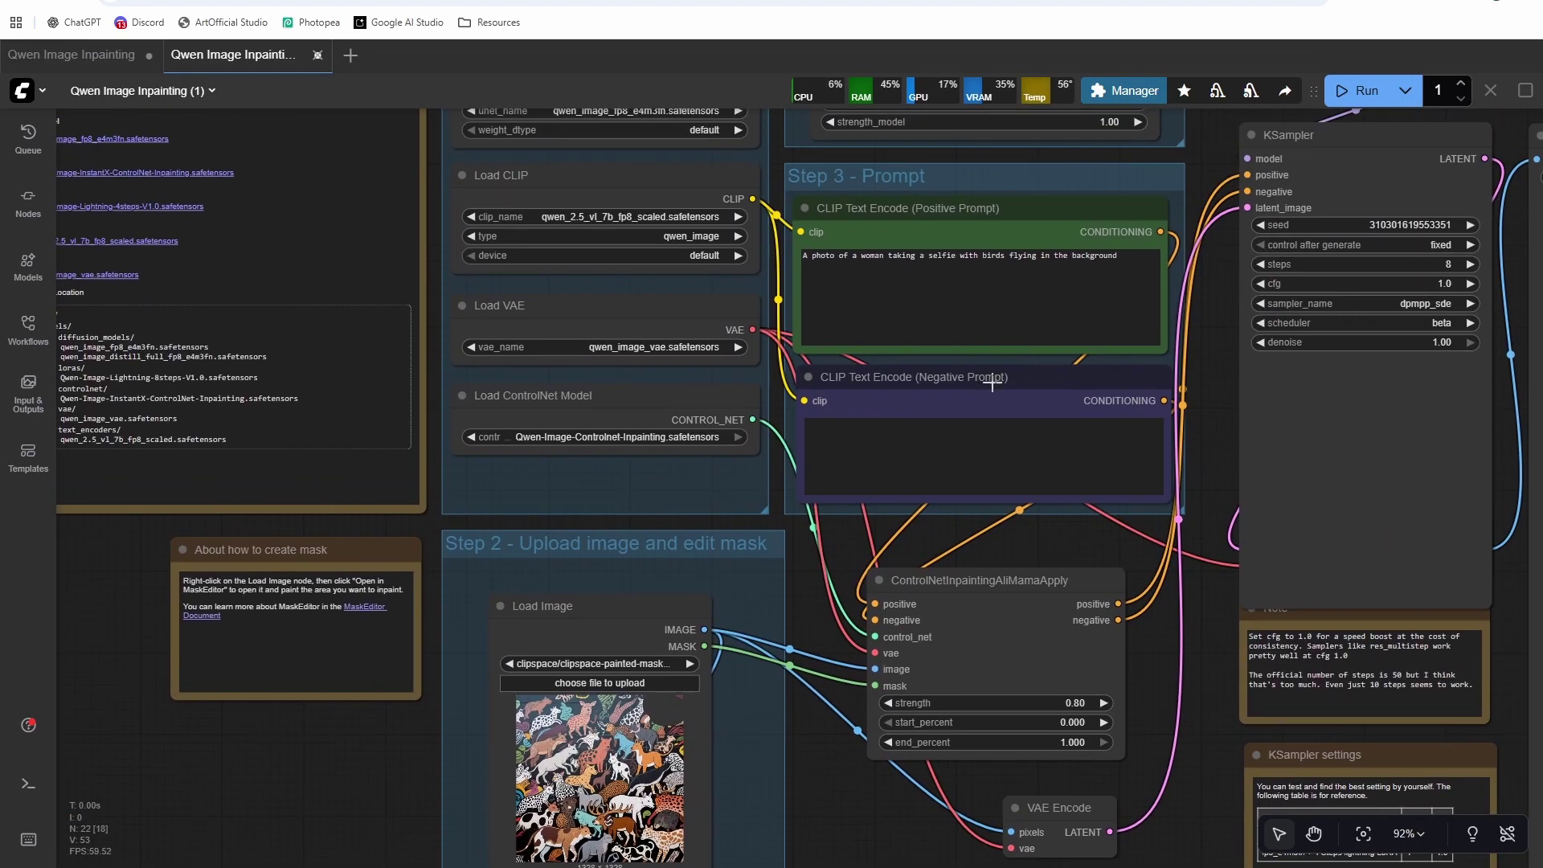
left_click(1119, 267)
key("ctrl+a")
type("A ")
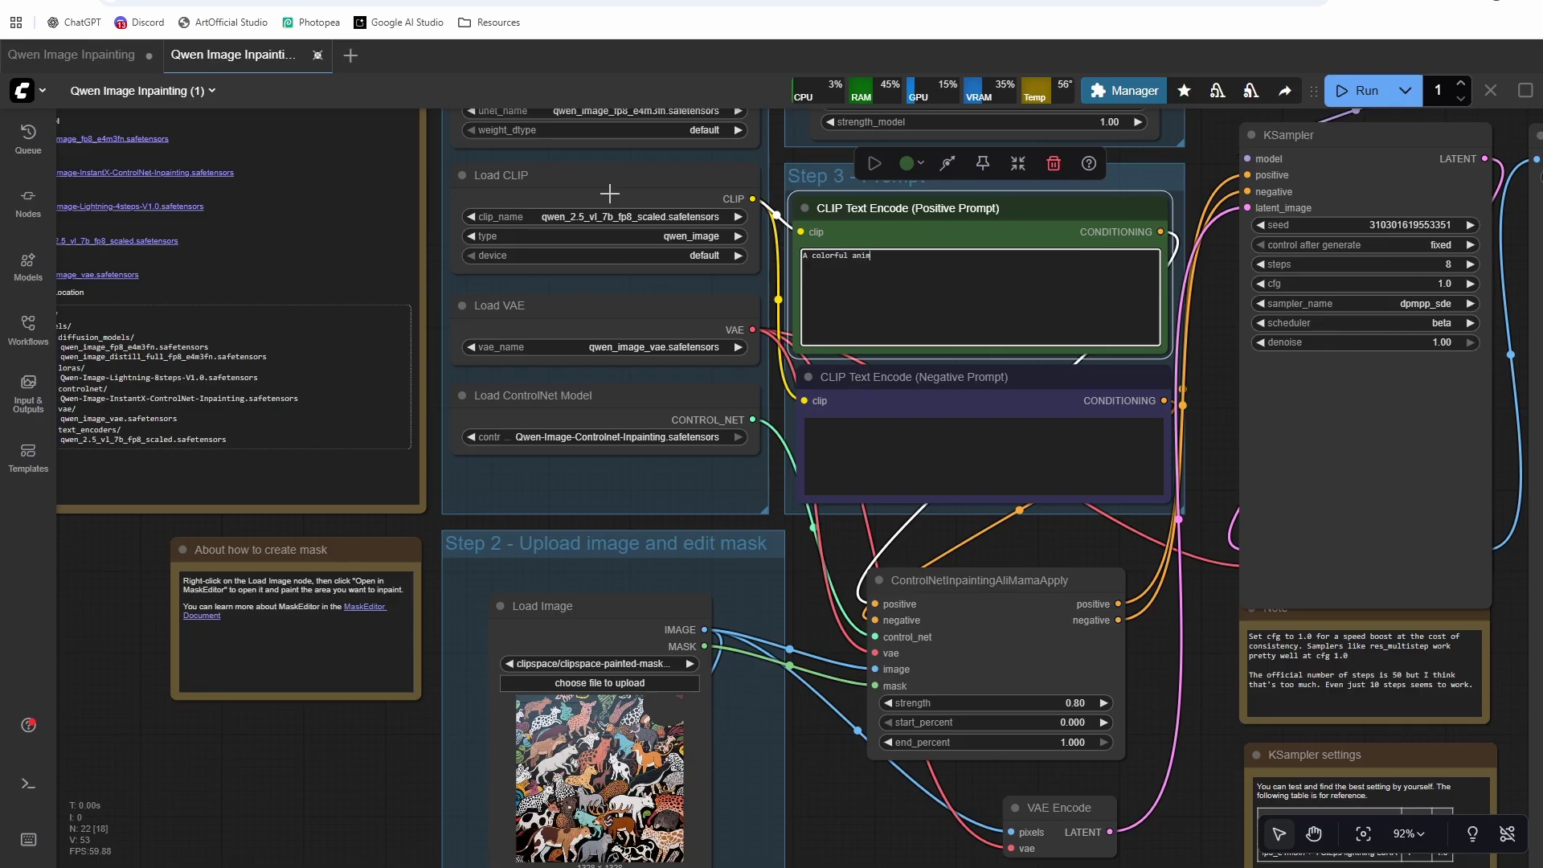
type("colorful animal mural painting with a gray mouse with big pink ears and")
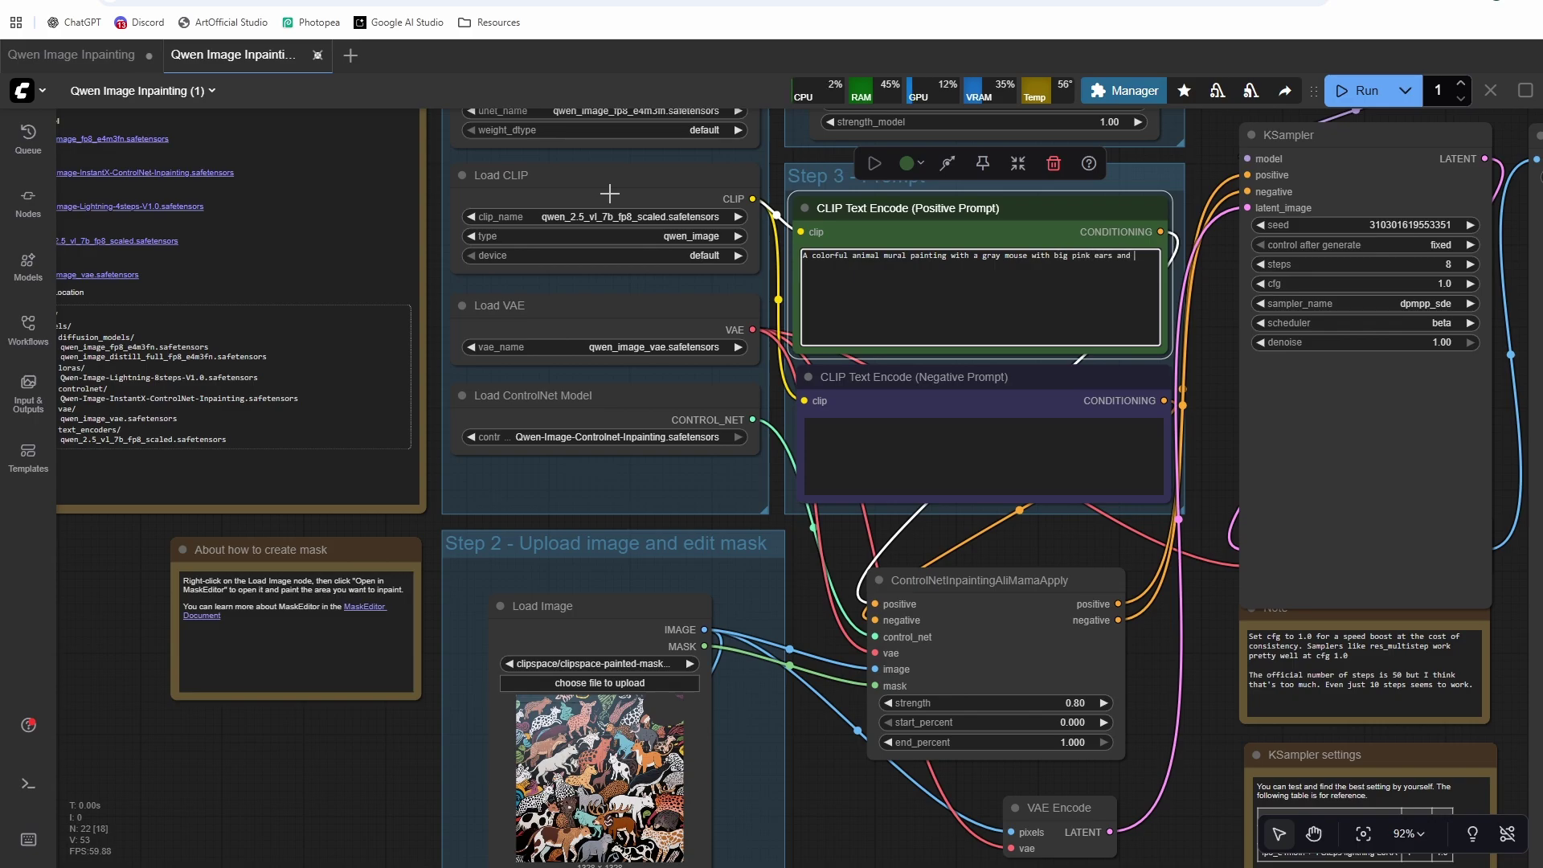
type("skers")
Step: Examine the inpainted mouse and the rest of the generated mural in the Save Image node up close
left_click_drag(1191, 549, 757, 500)
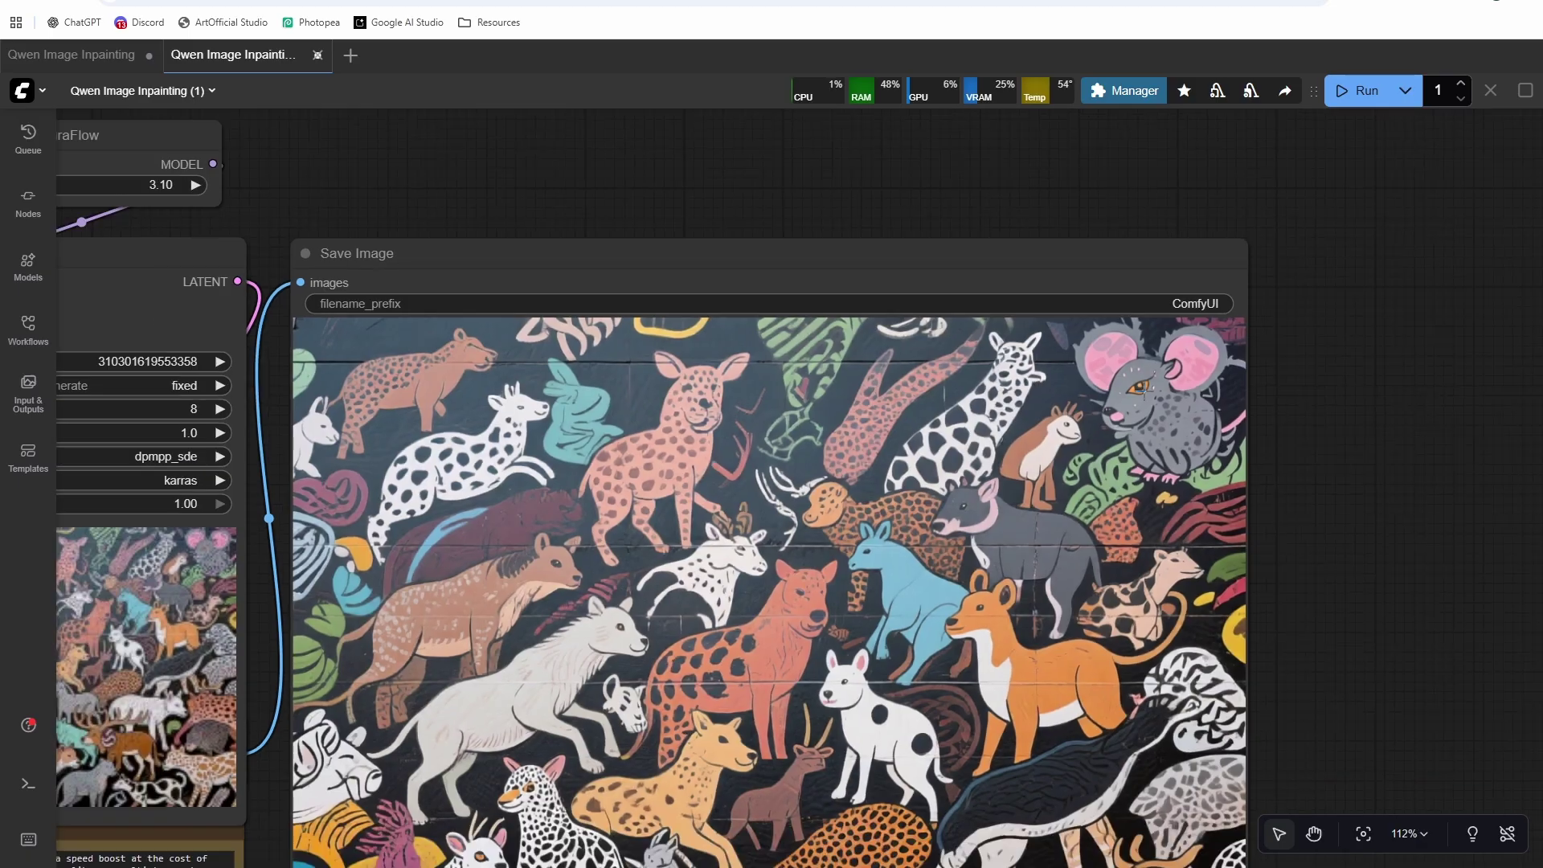
scroll(1125, 390, "down", 2)
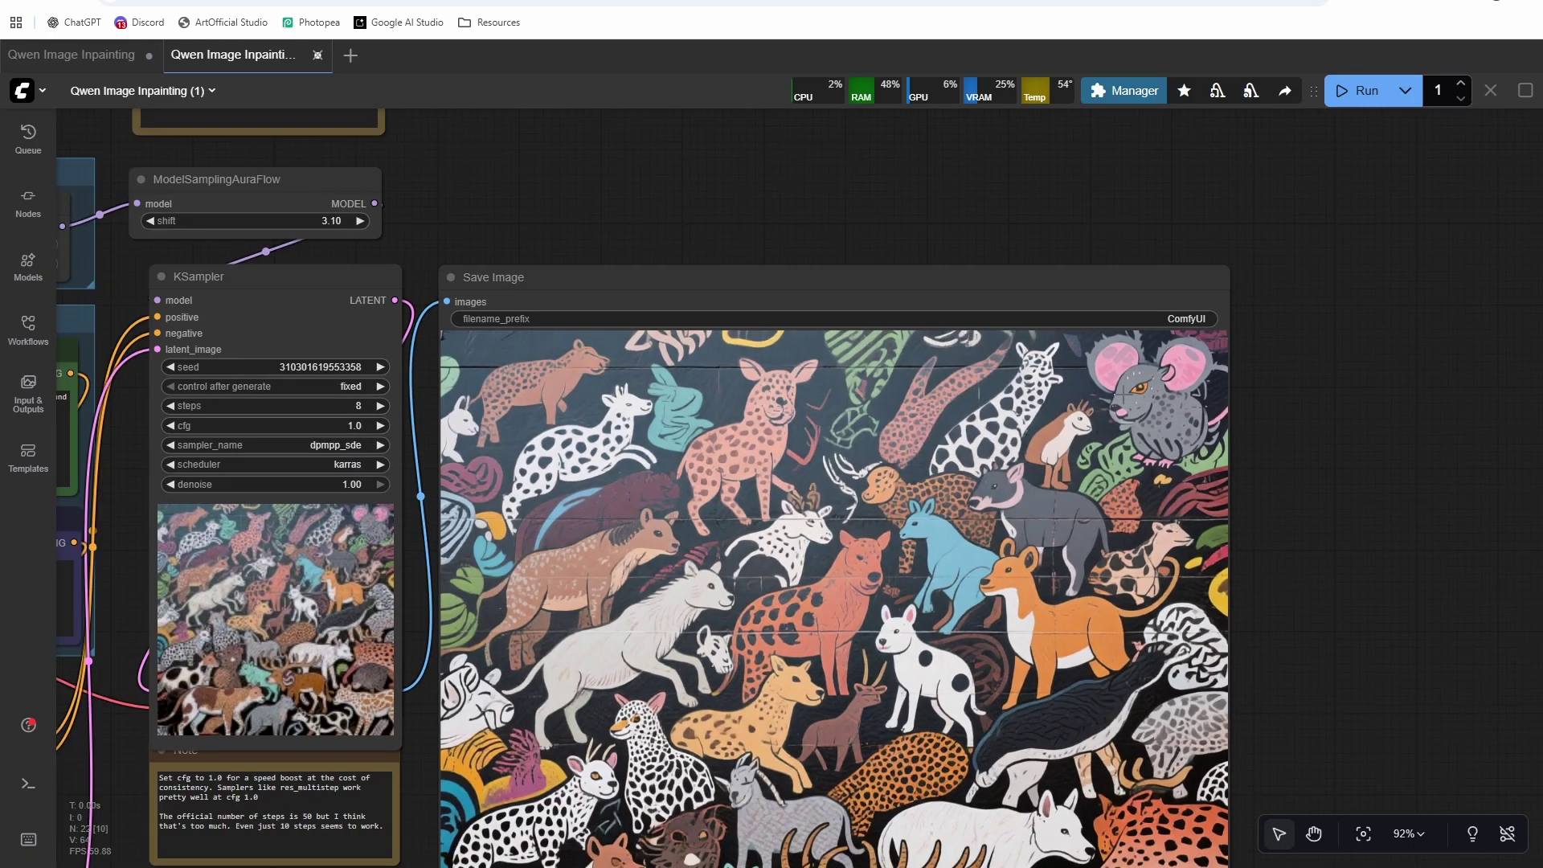
left_click_drag(1262, 426, 1469, 336)
scroll(1449, 317, "up", 1)
scroll(1449, 316, "up", 9)
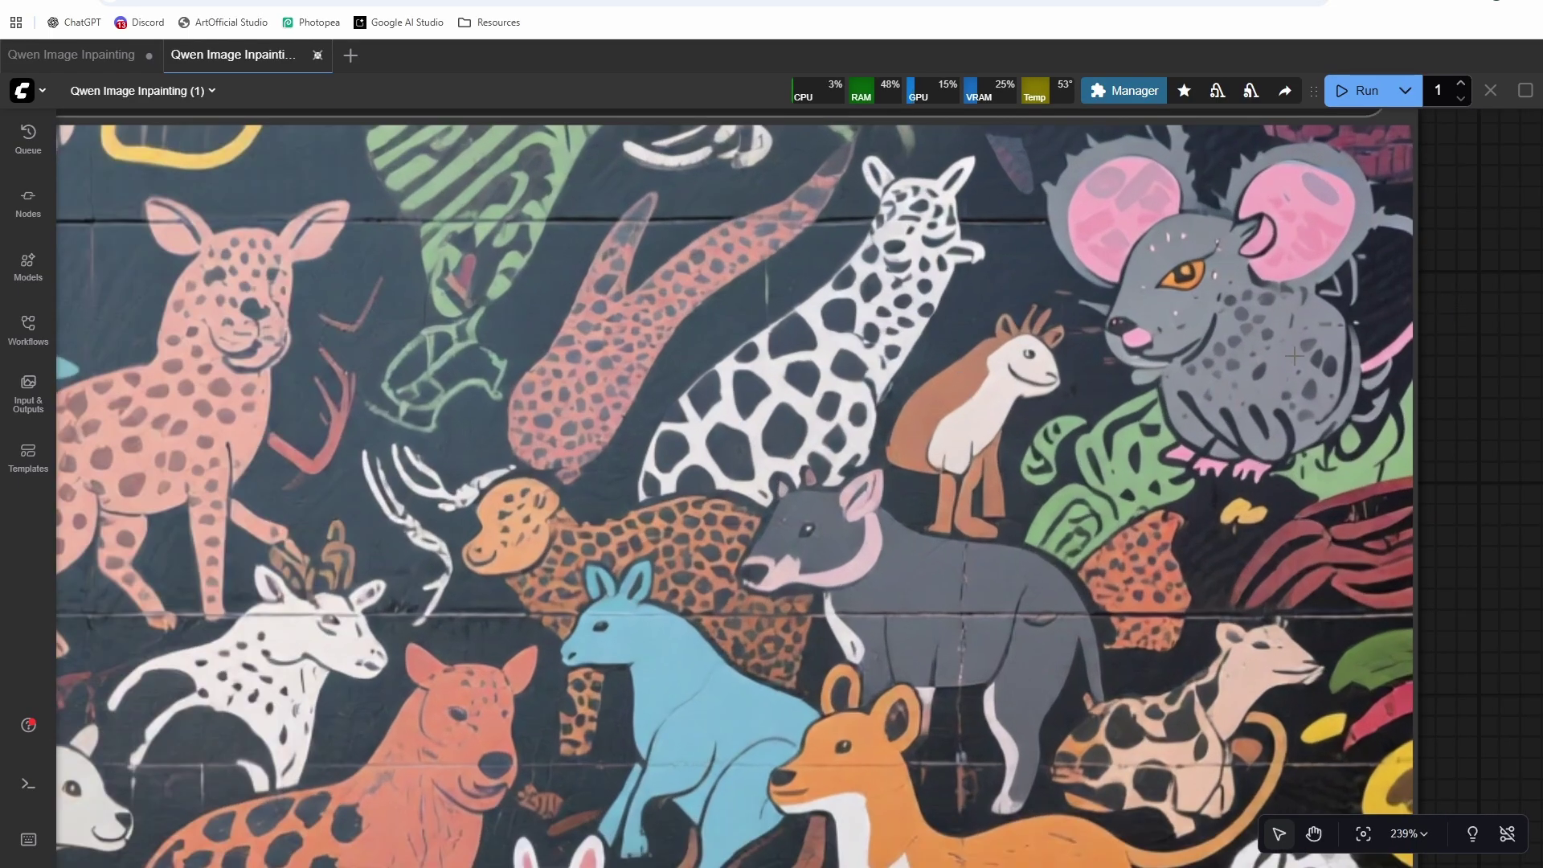
scroll(1189, 291, "down", 3)
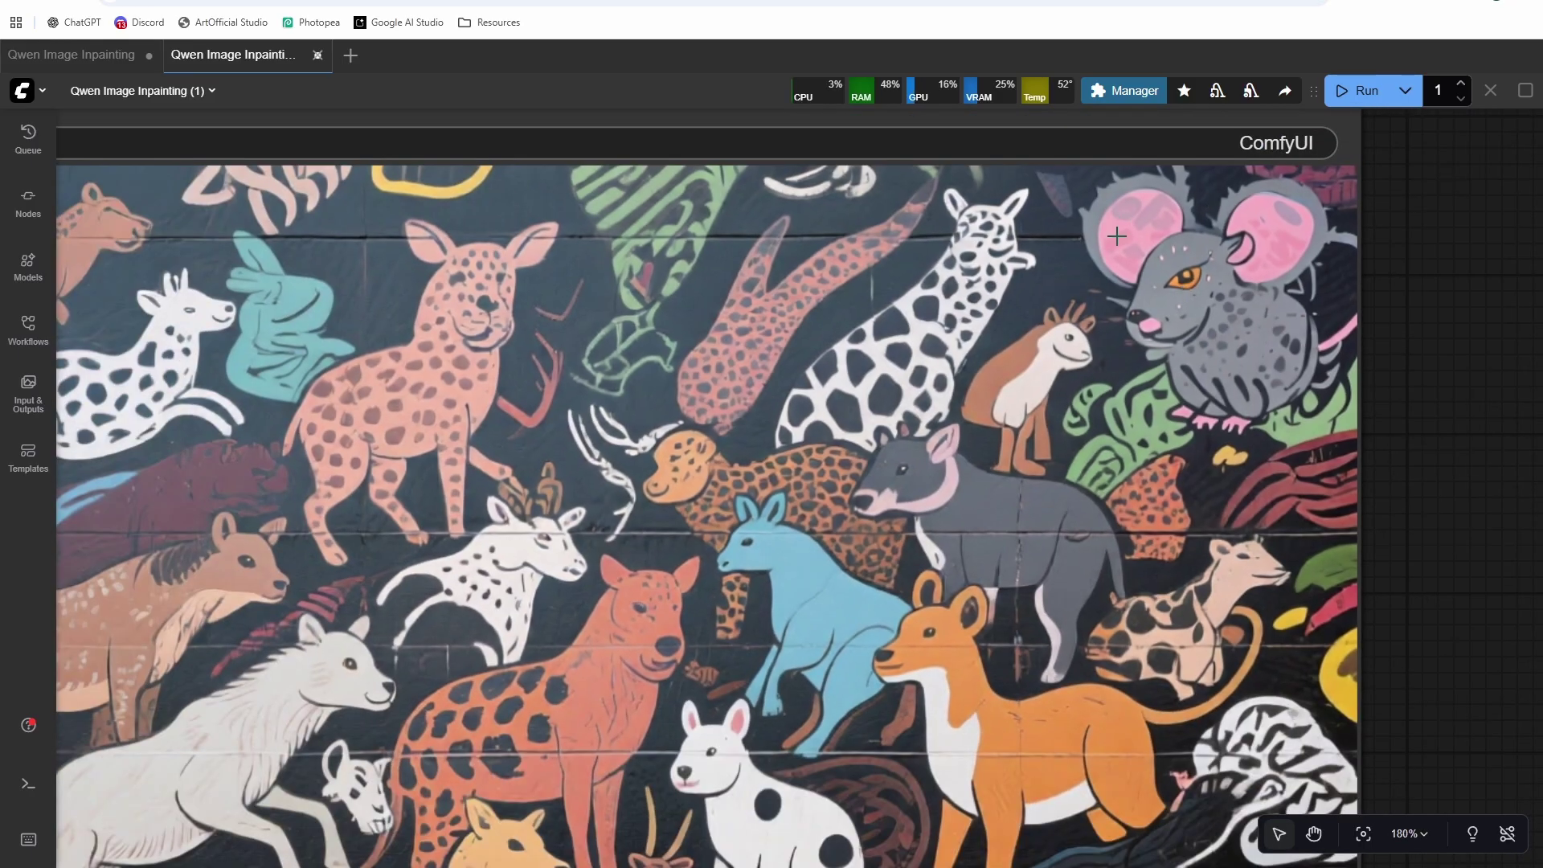
scroll(1230, 241, "down", 5)
left_click_drag(1407, 600, 1491, 544)
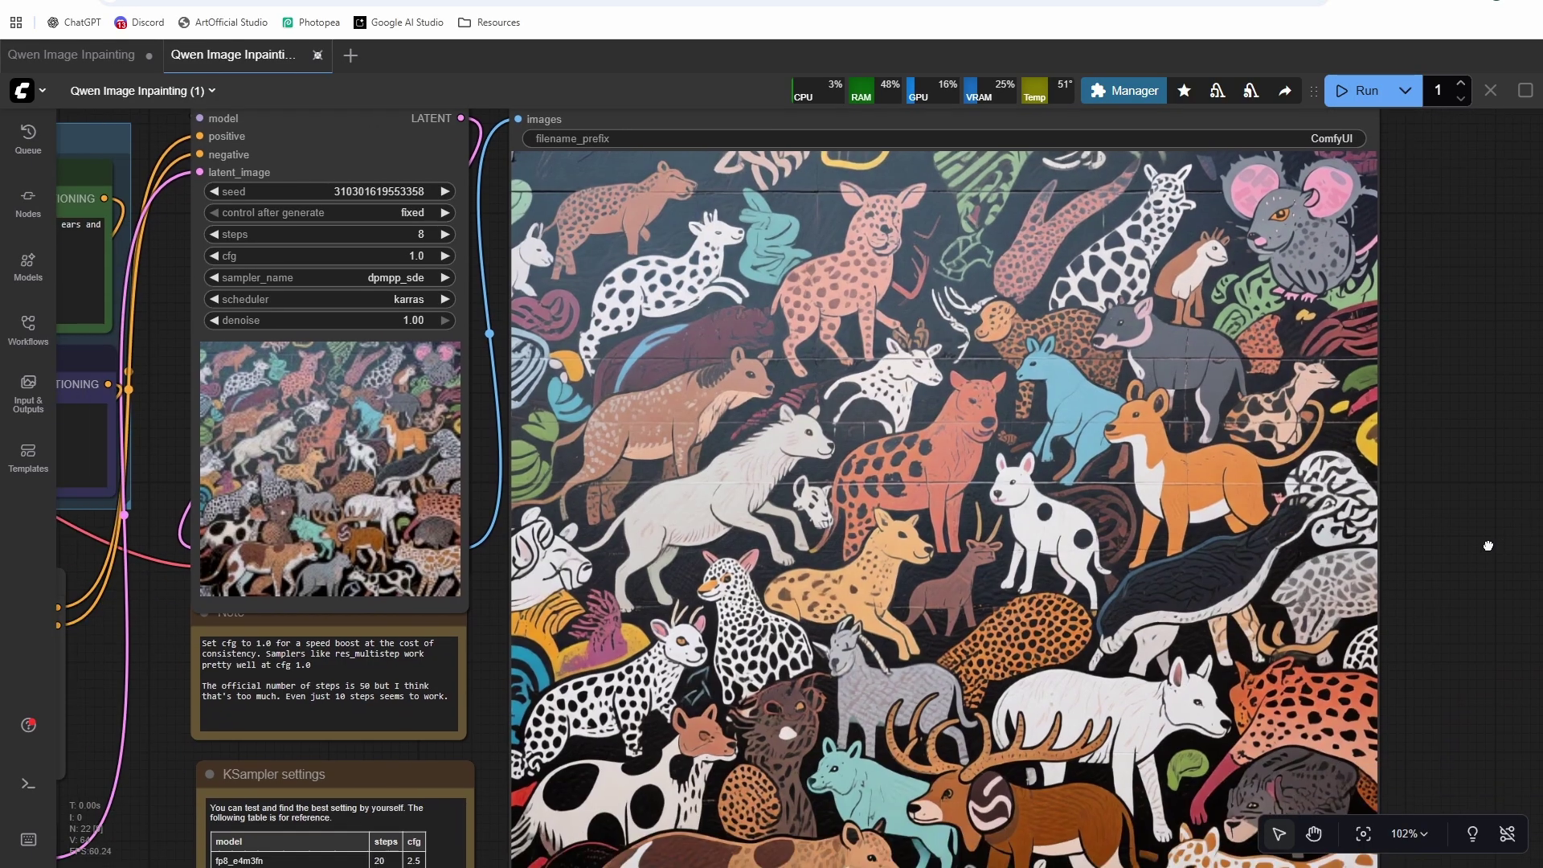
Step: Review the KSampler settings and the available scheduler options, leaving karras selected
scroll(1492, 544, "down", 1)
left_click_drag(486, 259, 888, 322)
scroll(888, 322, "up", 6)
scroll(888, 321, "up", 2)
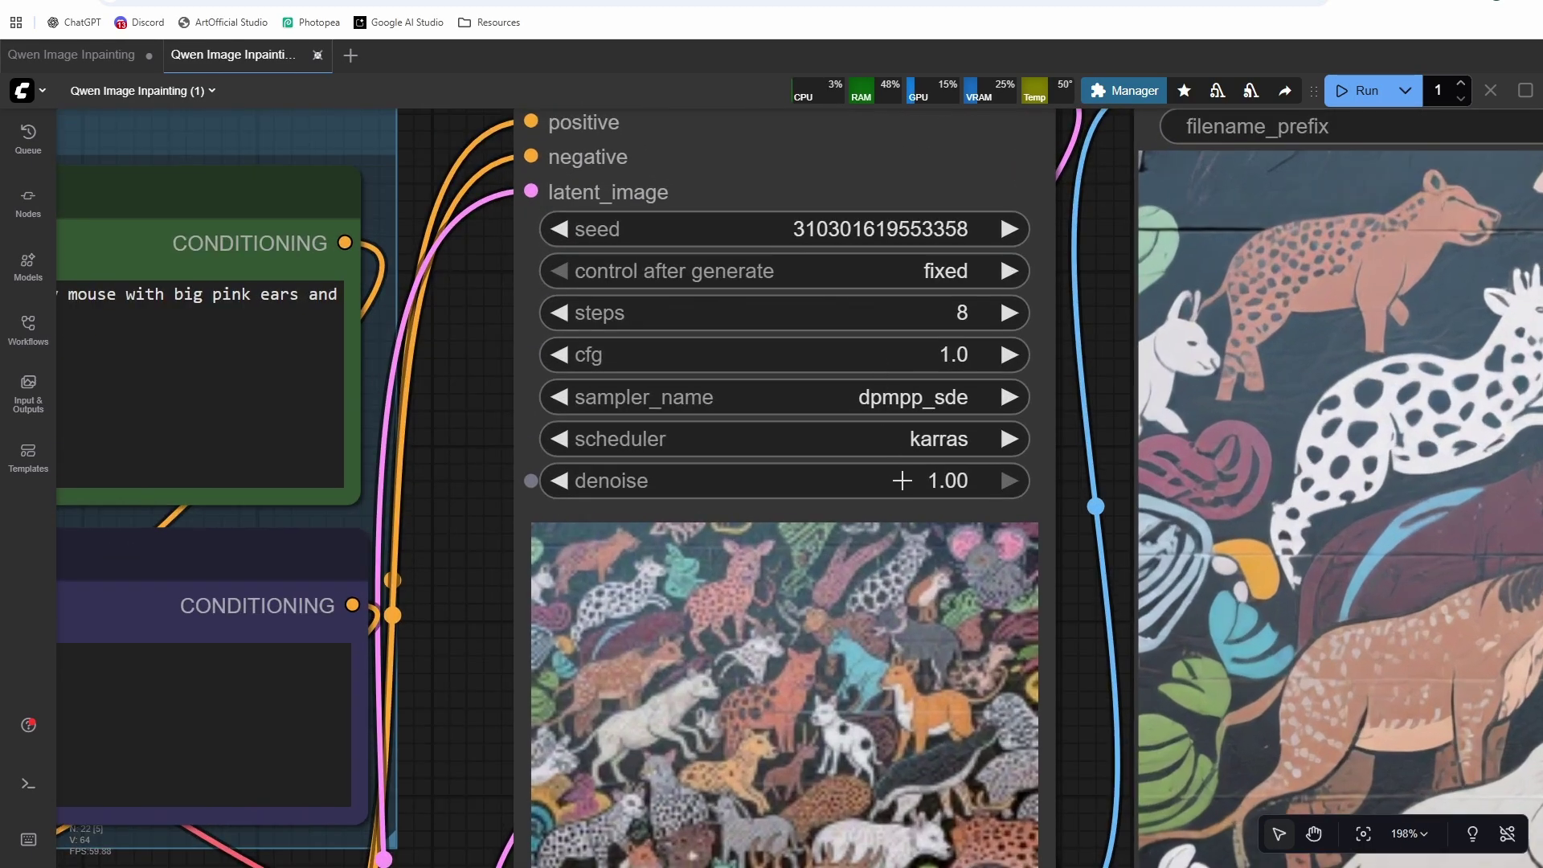
left_click(913, 439)
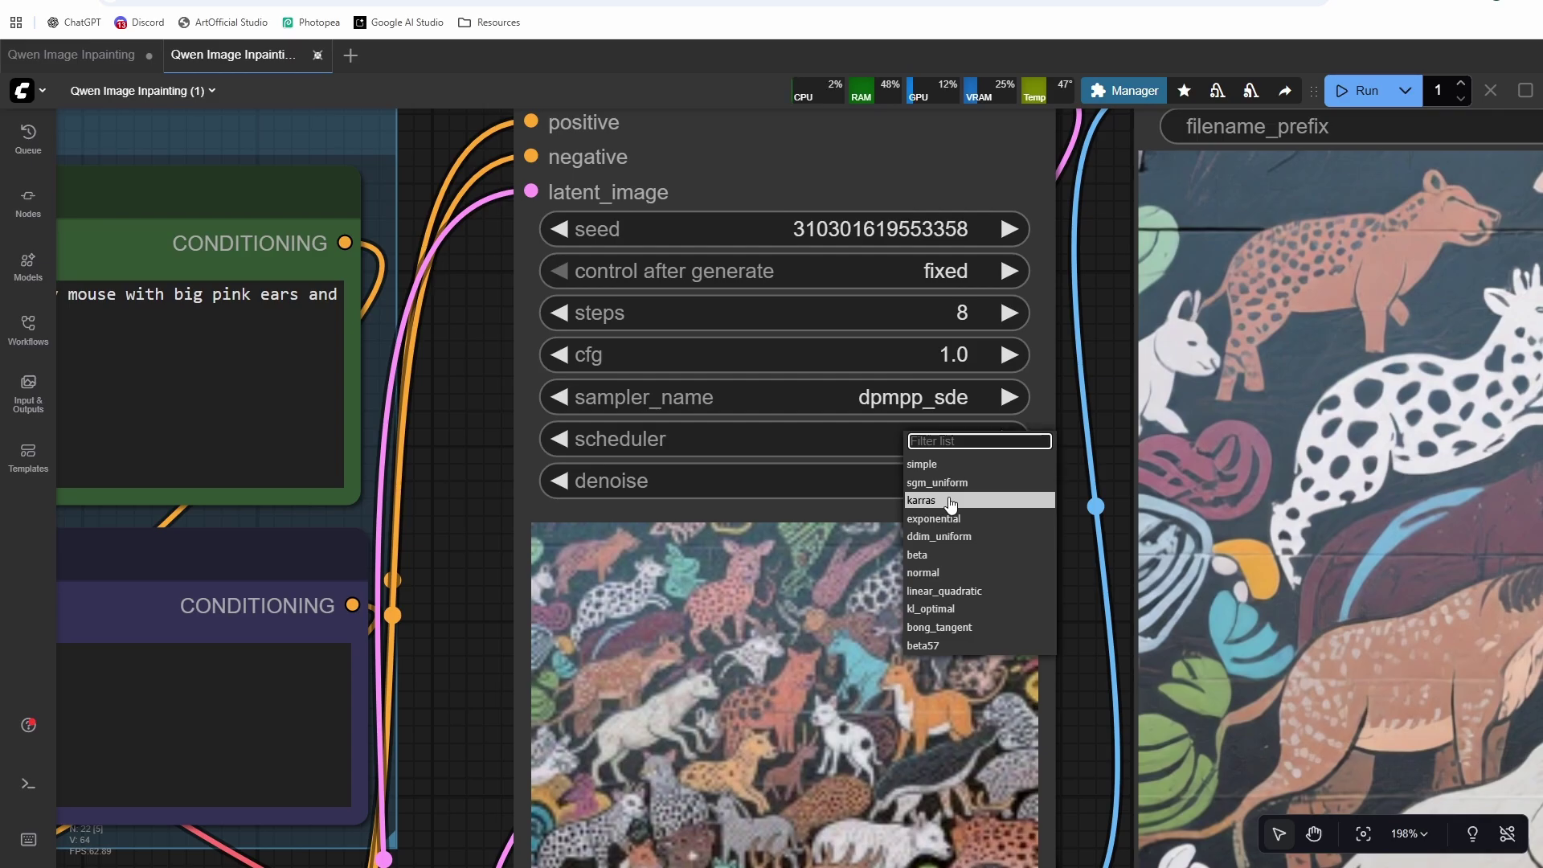
left_click(438, 605)
Step: Inspect the inpainted mural in the Save Image node, and enlarge the generated mouse edit in Google AI Studio for comparison
scroll(447, 601, "down", 12)
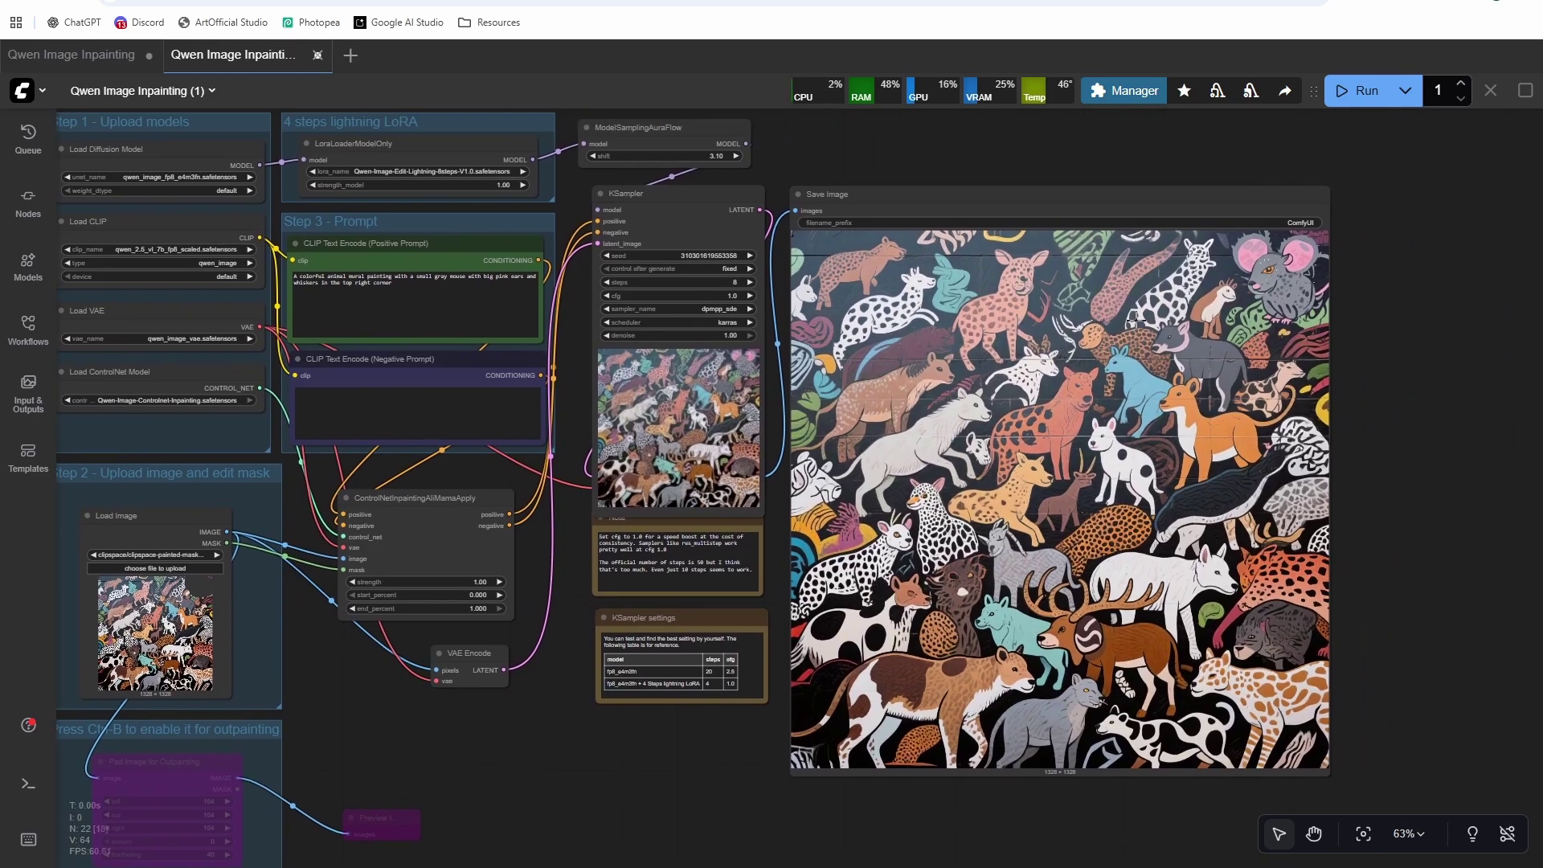
scroll(1302, 222, "up", 6)
scroll(1342, 227, "up", 6)
scroll(1197, 333, "down", 4)
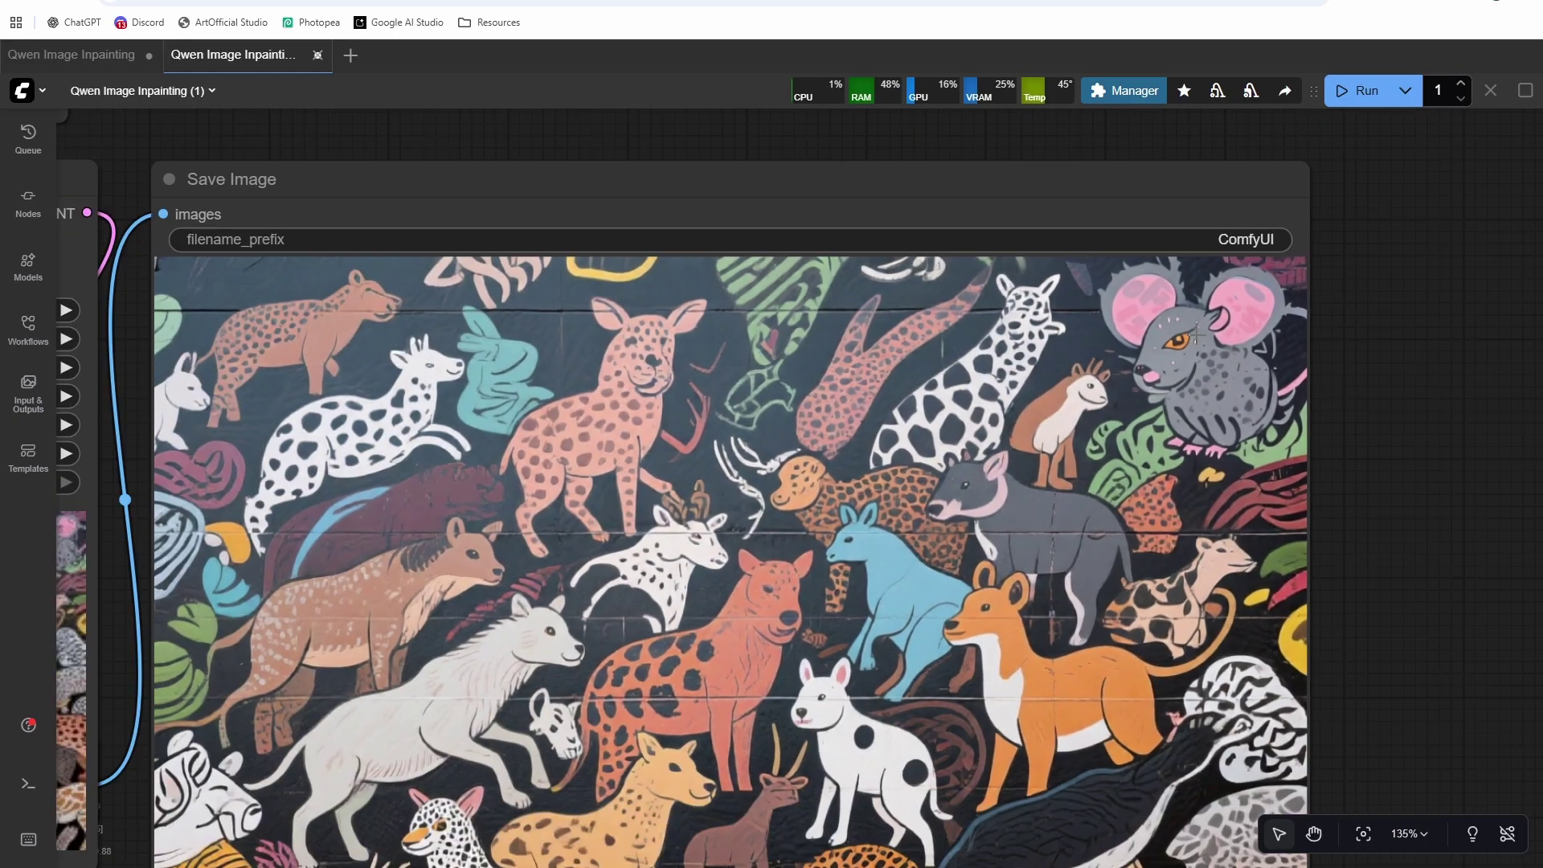
left_click(418, 2)
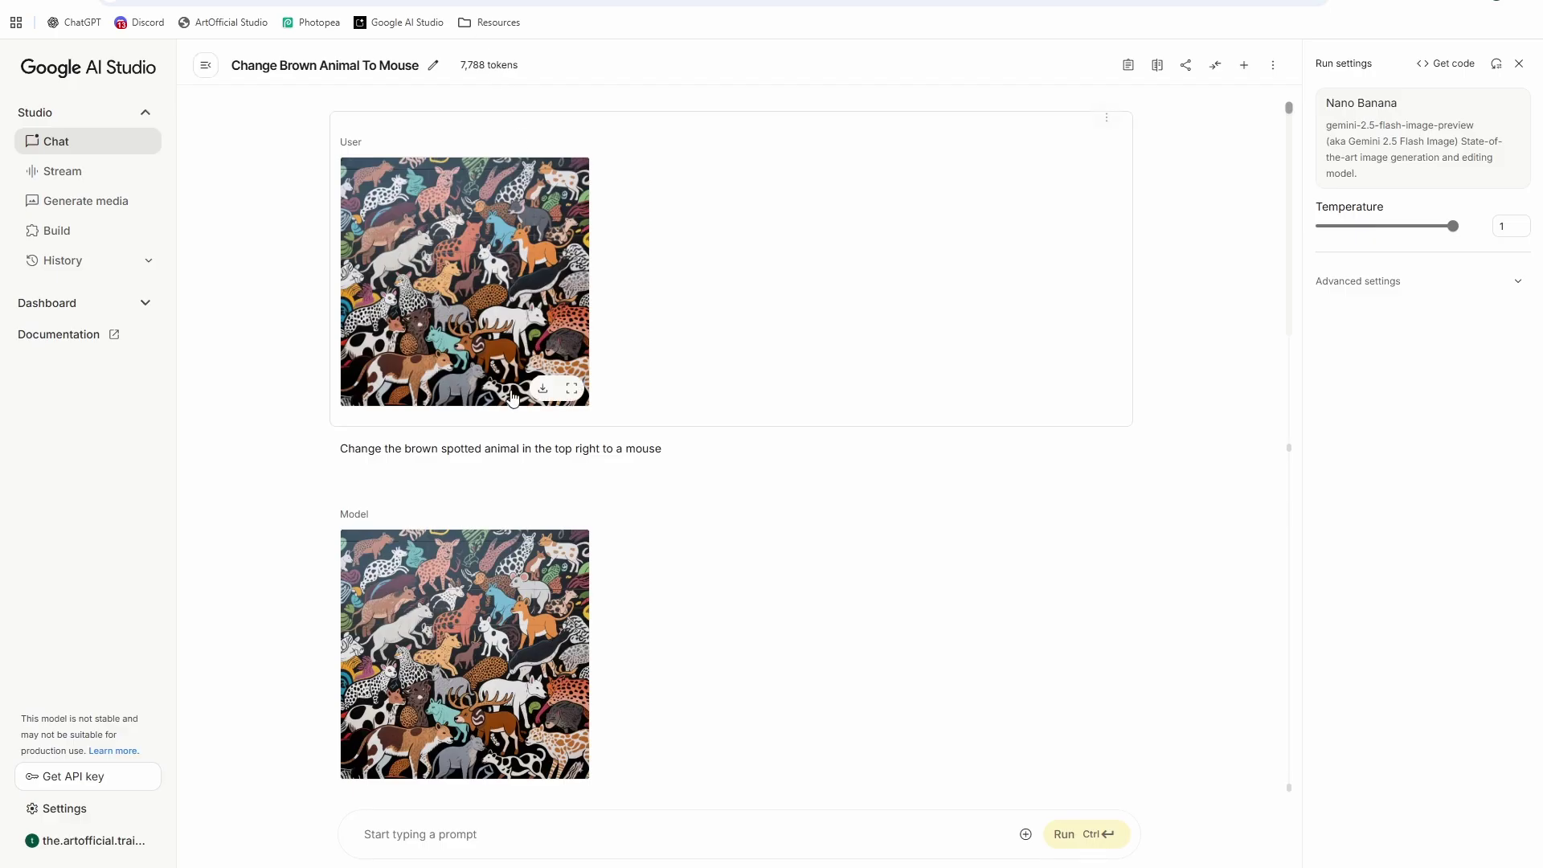
left_click(491, 615)
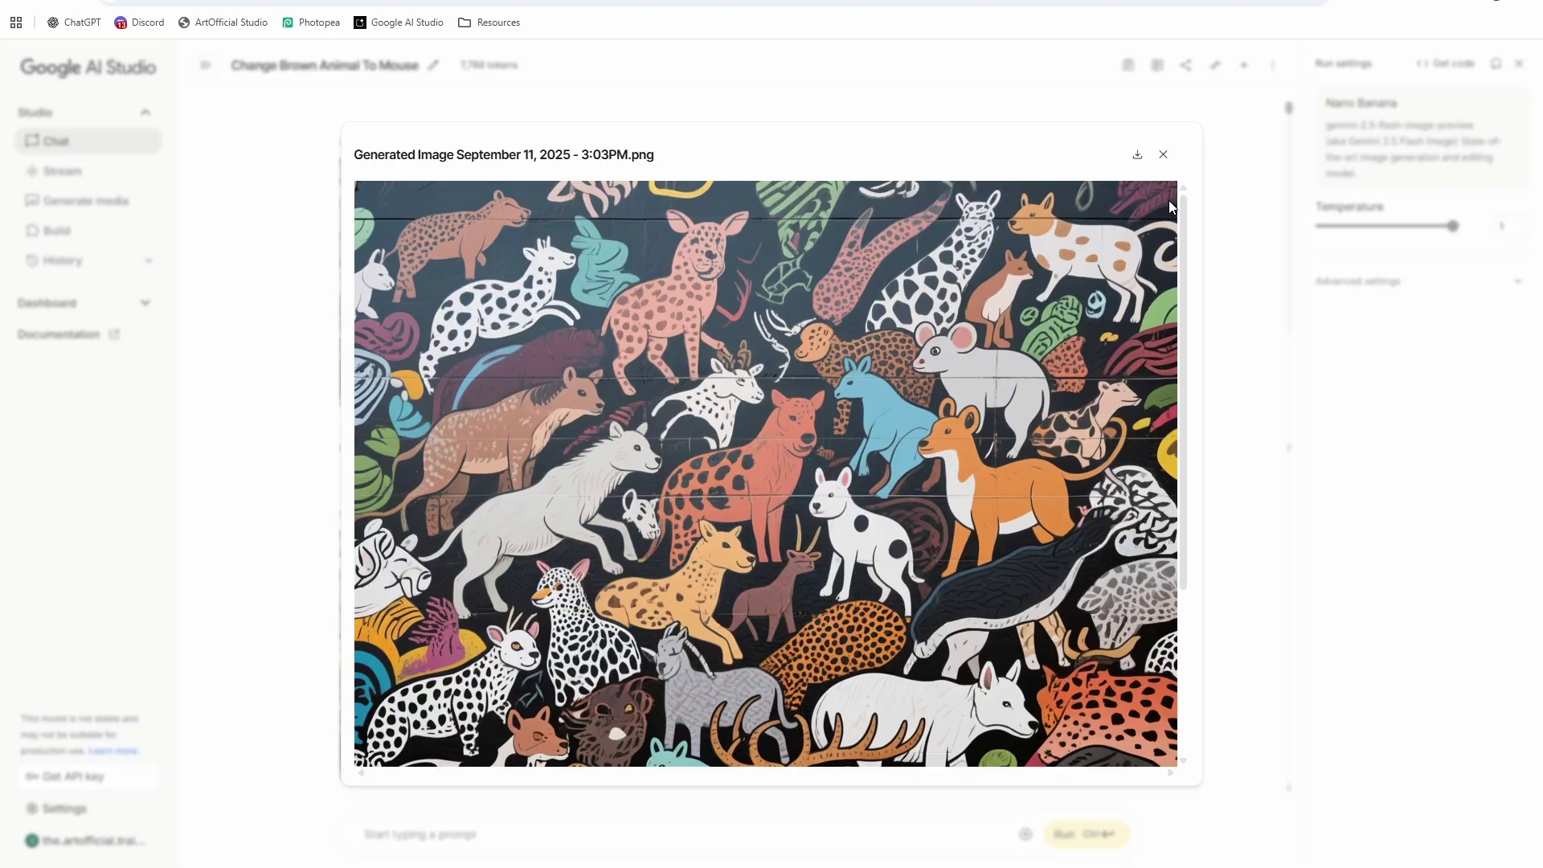
left_click(1340, 486)
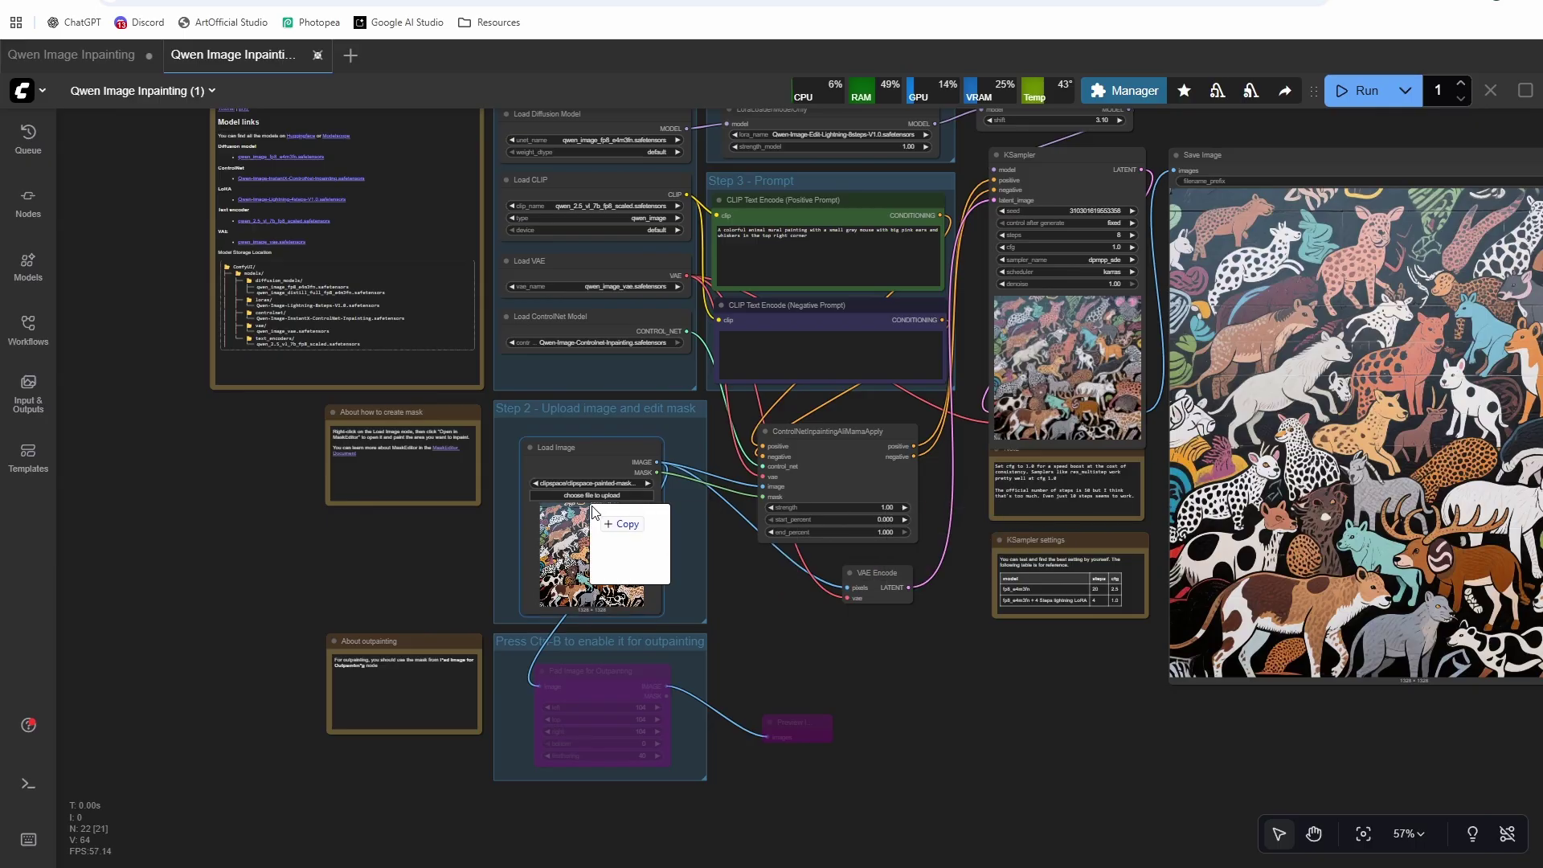
Step: Return to ComfyUI and inspect the People.png picture in the Load Image node up close
left_click_drag(594, 513, 594, 513)
scroll(535, 559, "up", 12)
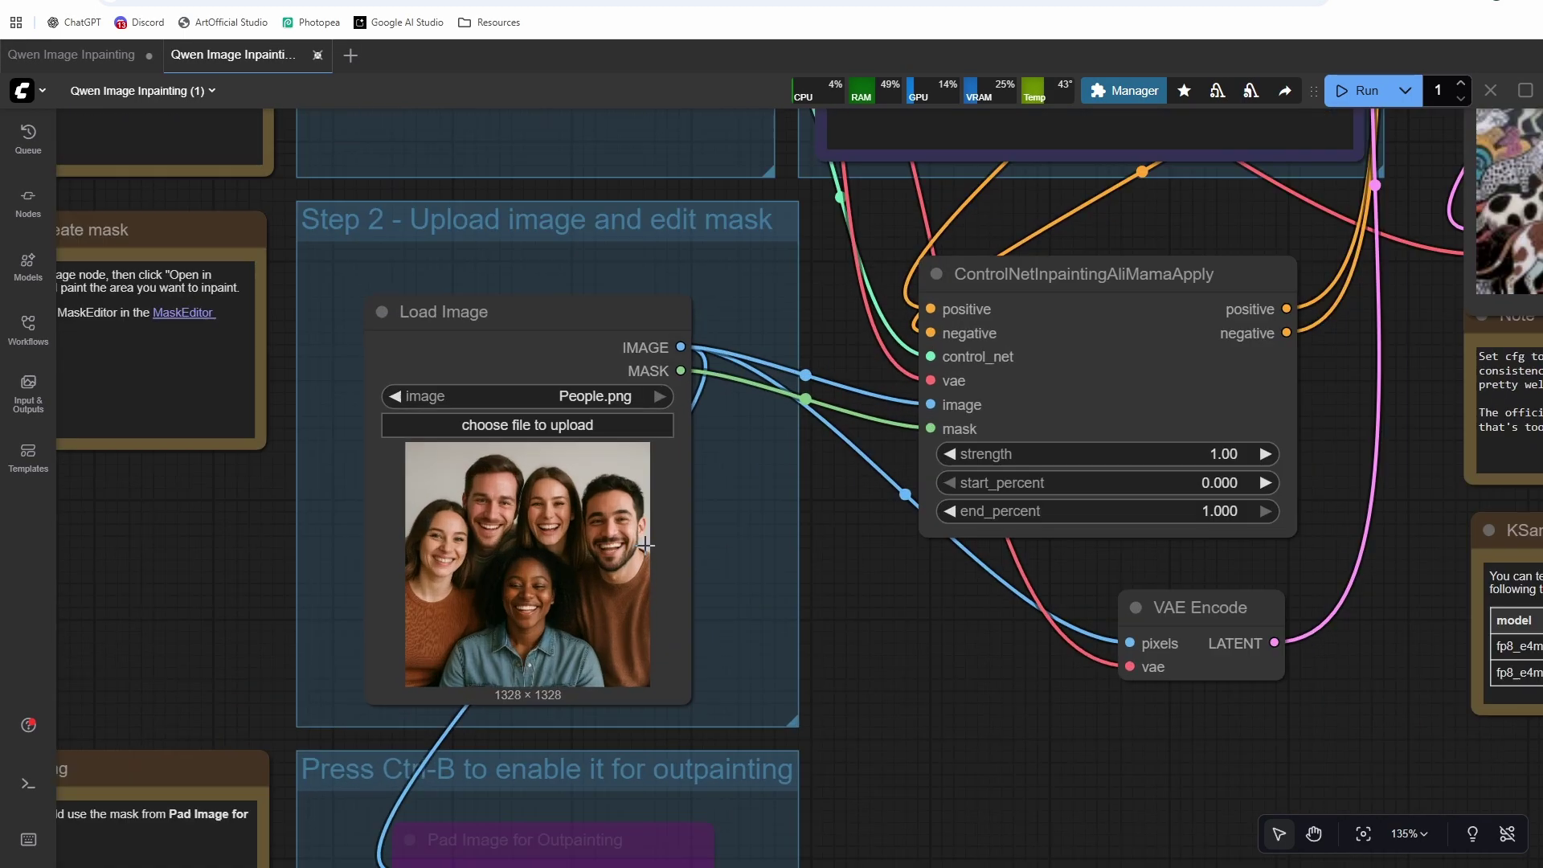
scroll(748, 491, "up", 5)
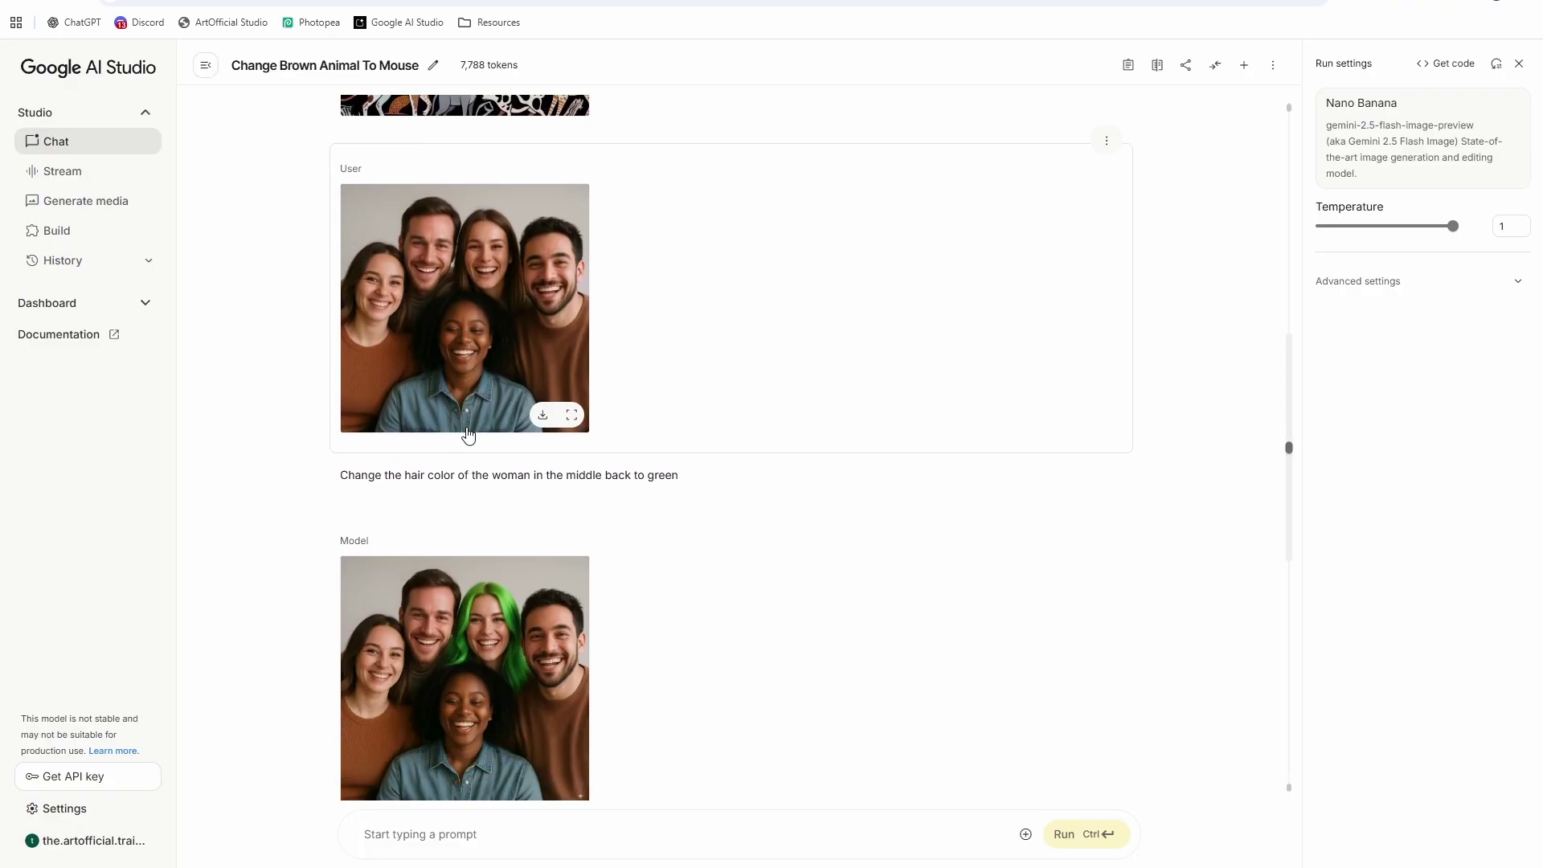
scroll(469, 435, "down", 1)
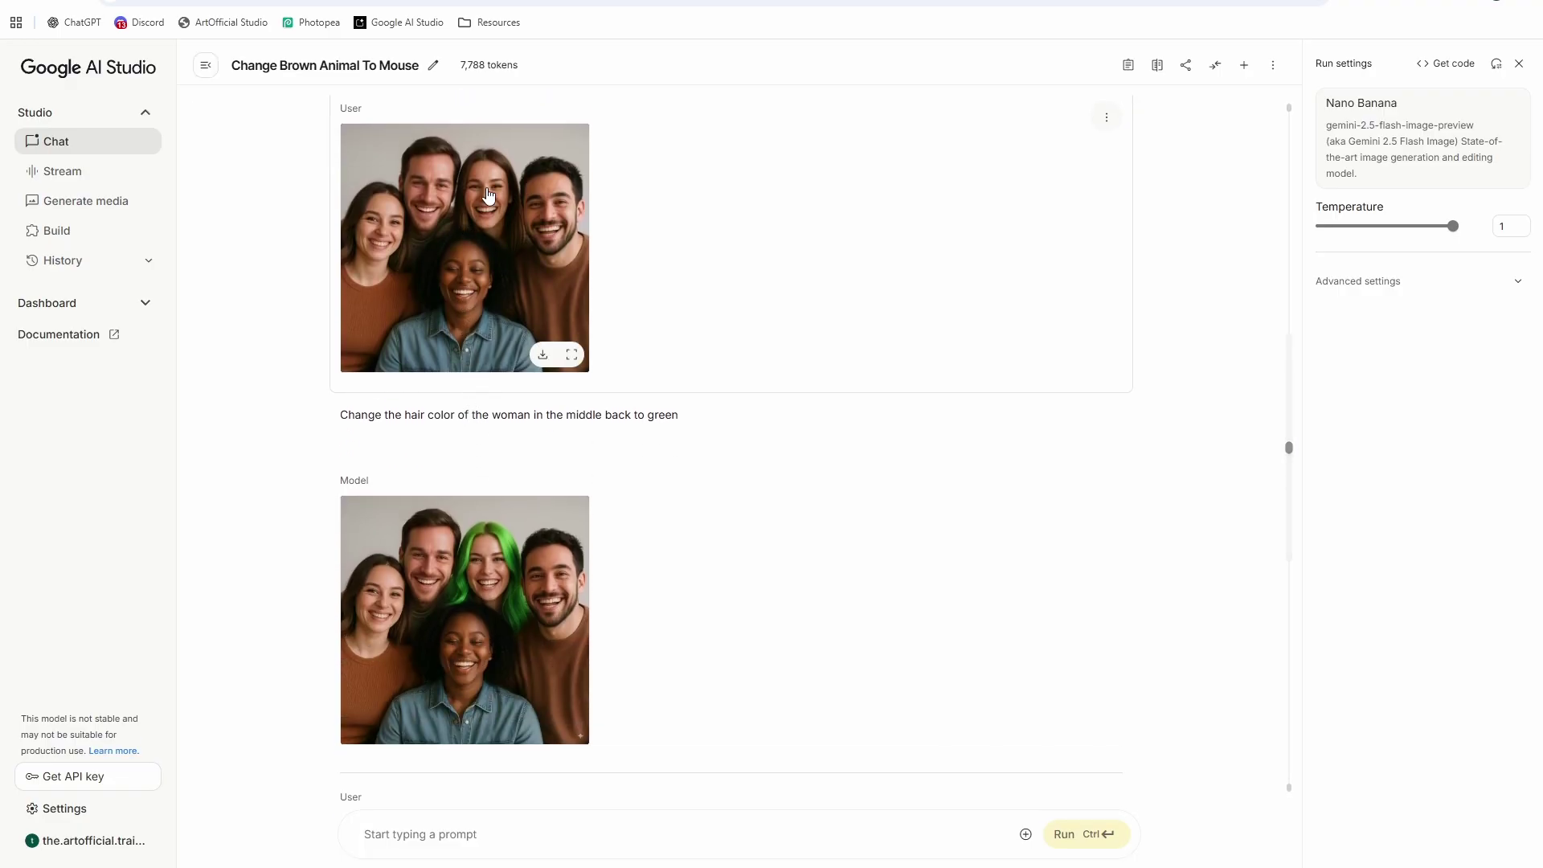
Step: In Google AI Studio, enlarge the original group photo and the generated green-hair edit to compare them
left_click(440, 246)
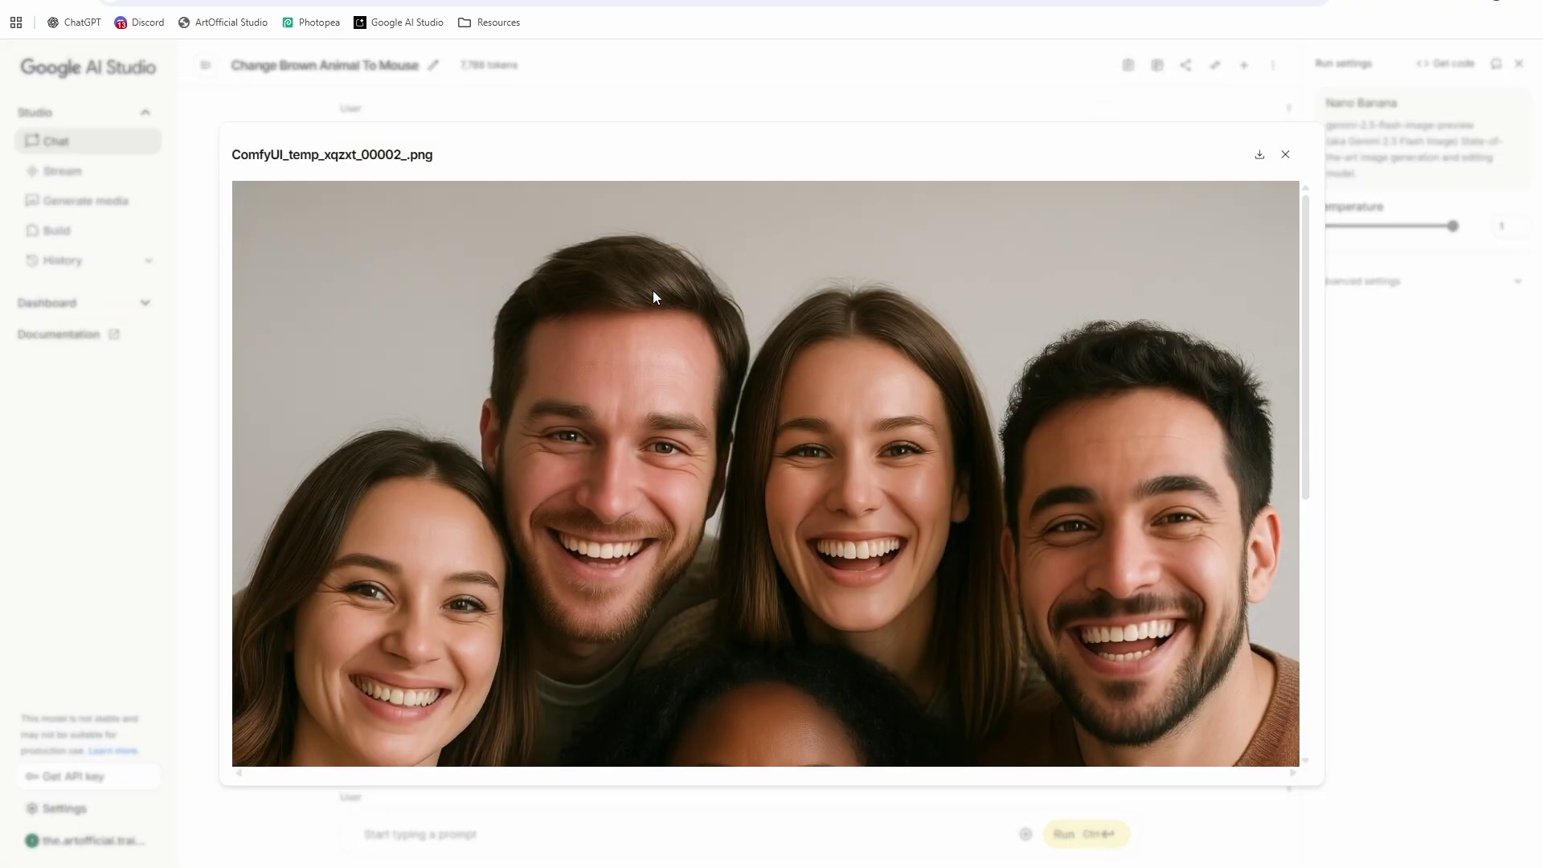
scroll(1048, 541, "down", 1)
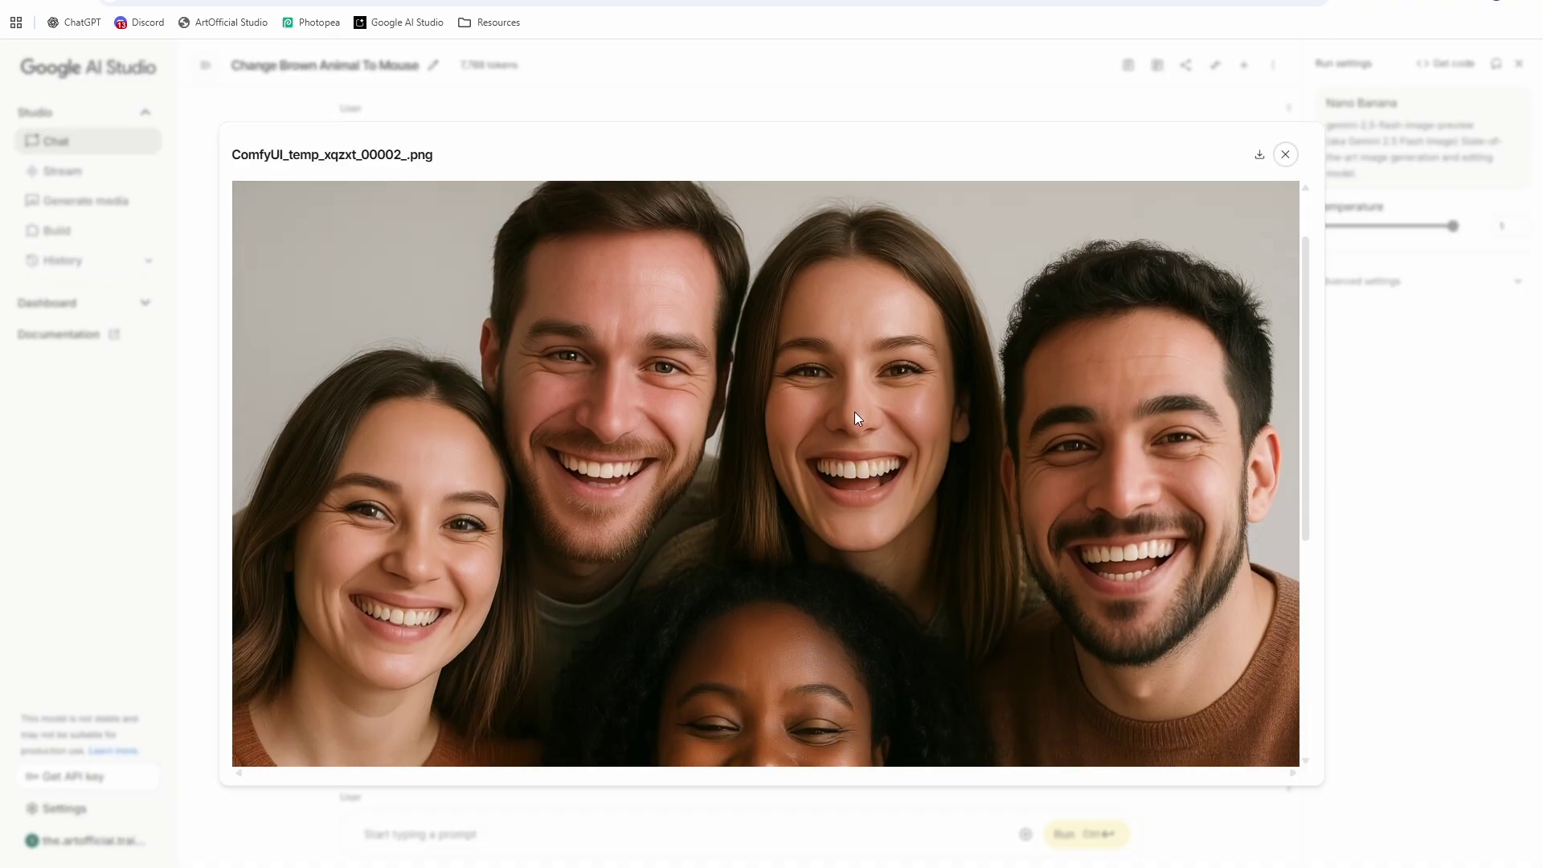
left_click(1341, 475)
left_click(484, 620)
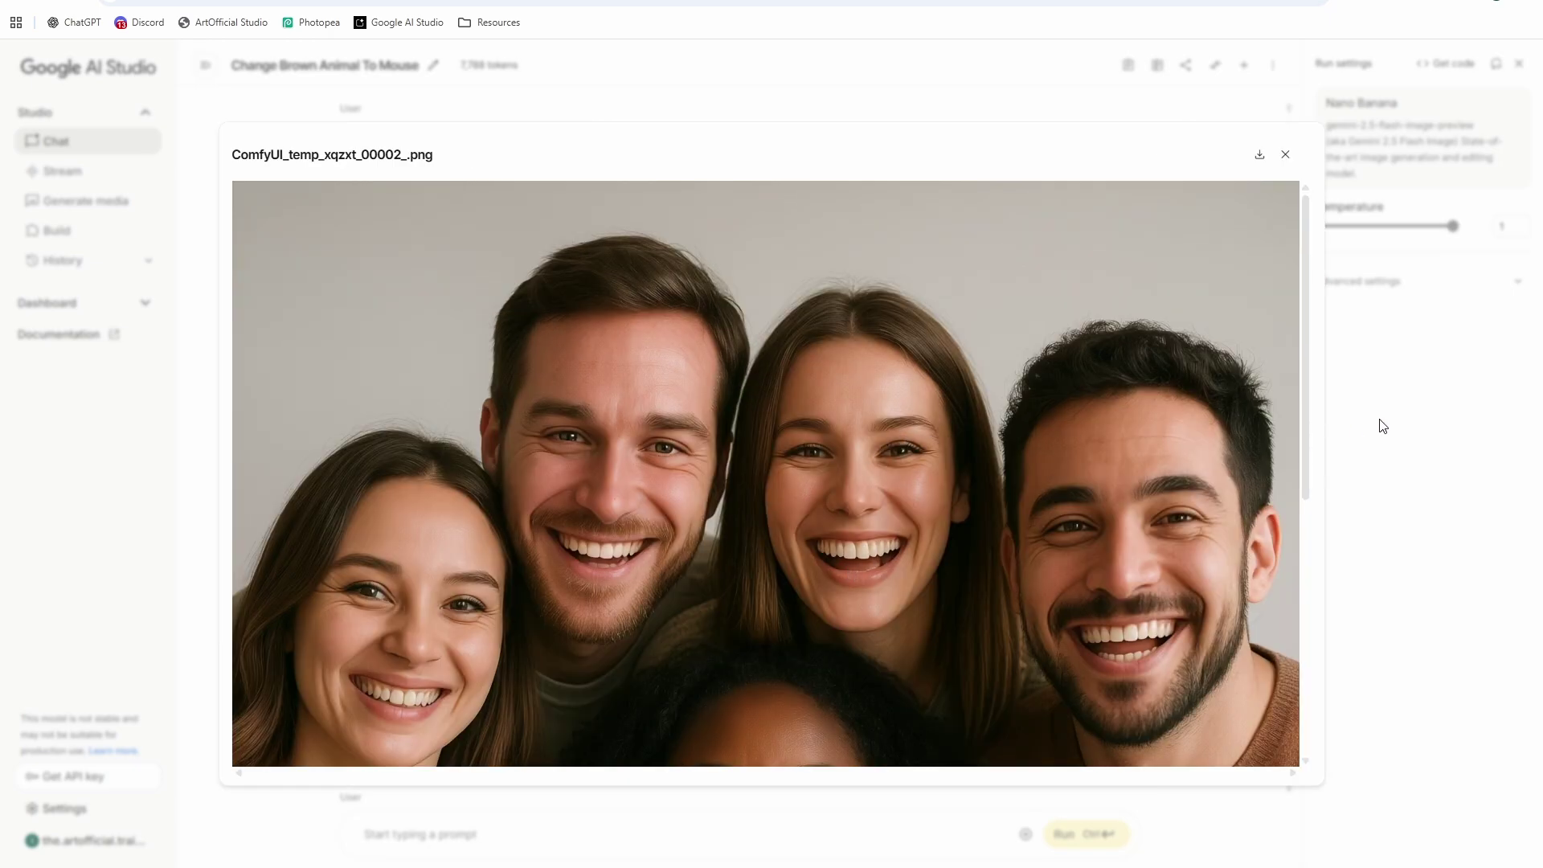
Step: Enlarge the generated green-hair group photo once more in Google AI Studio and close the preview
left_click(1383, 426)
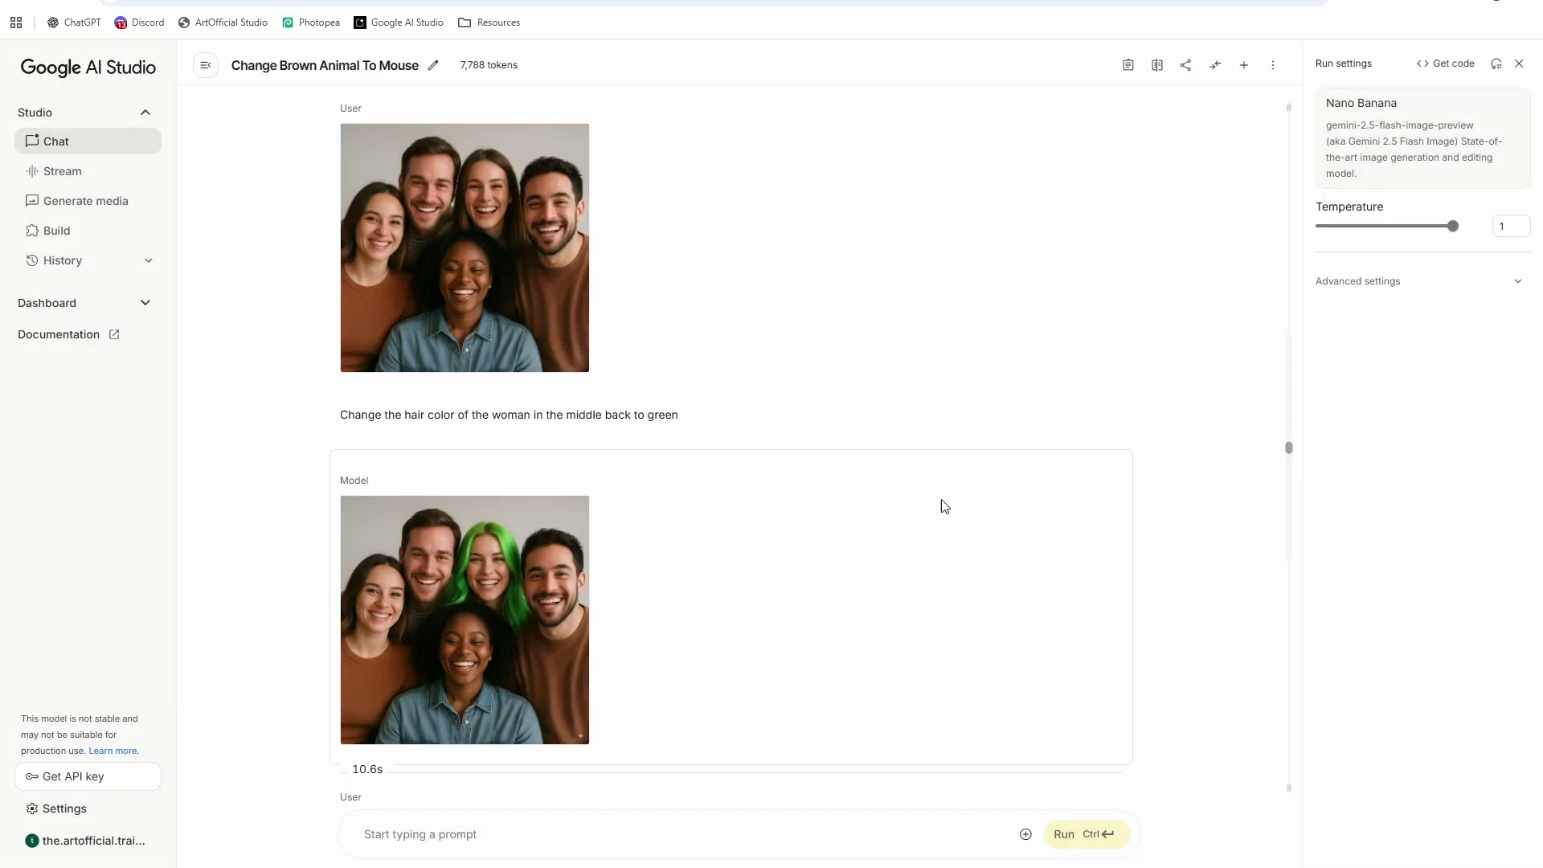
left_click(484, 619)
left_click(1473, 484)
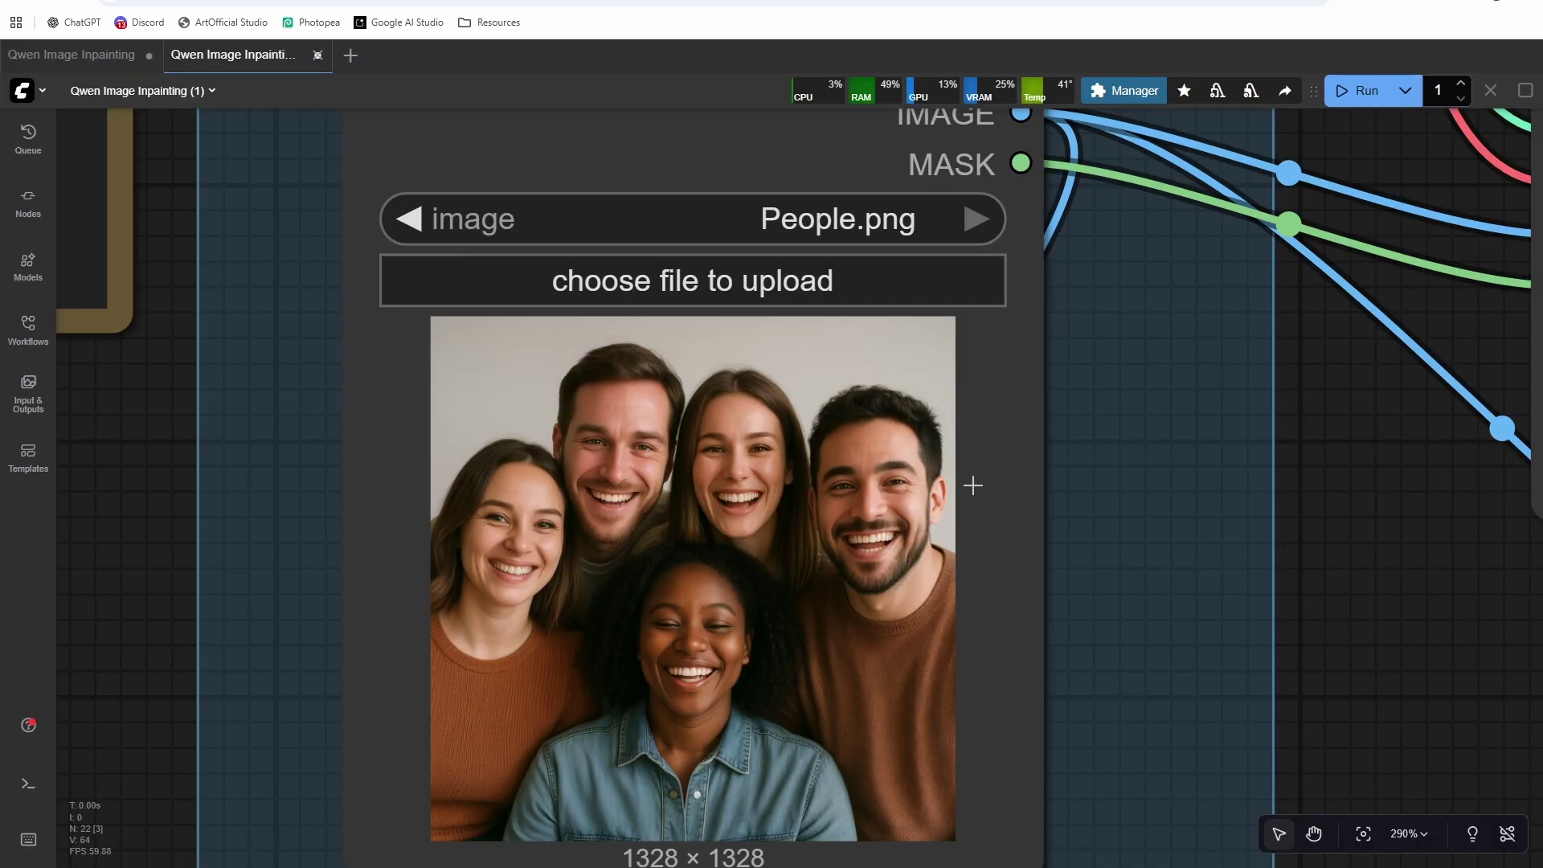
Step: In ComfyUI, mask the hair of the woman in the back middle of the loaded group photo, using a thinner brush
scroll(971, 483, "down", 3)
left_click(1040, 359)
scroll(1040, 359, "up", 2)
left_click(791, 216)
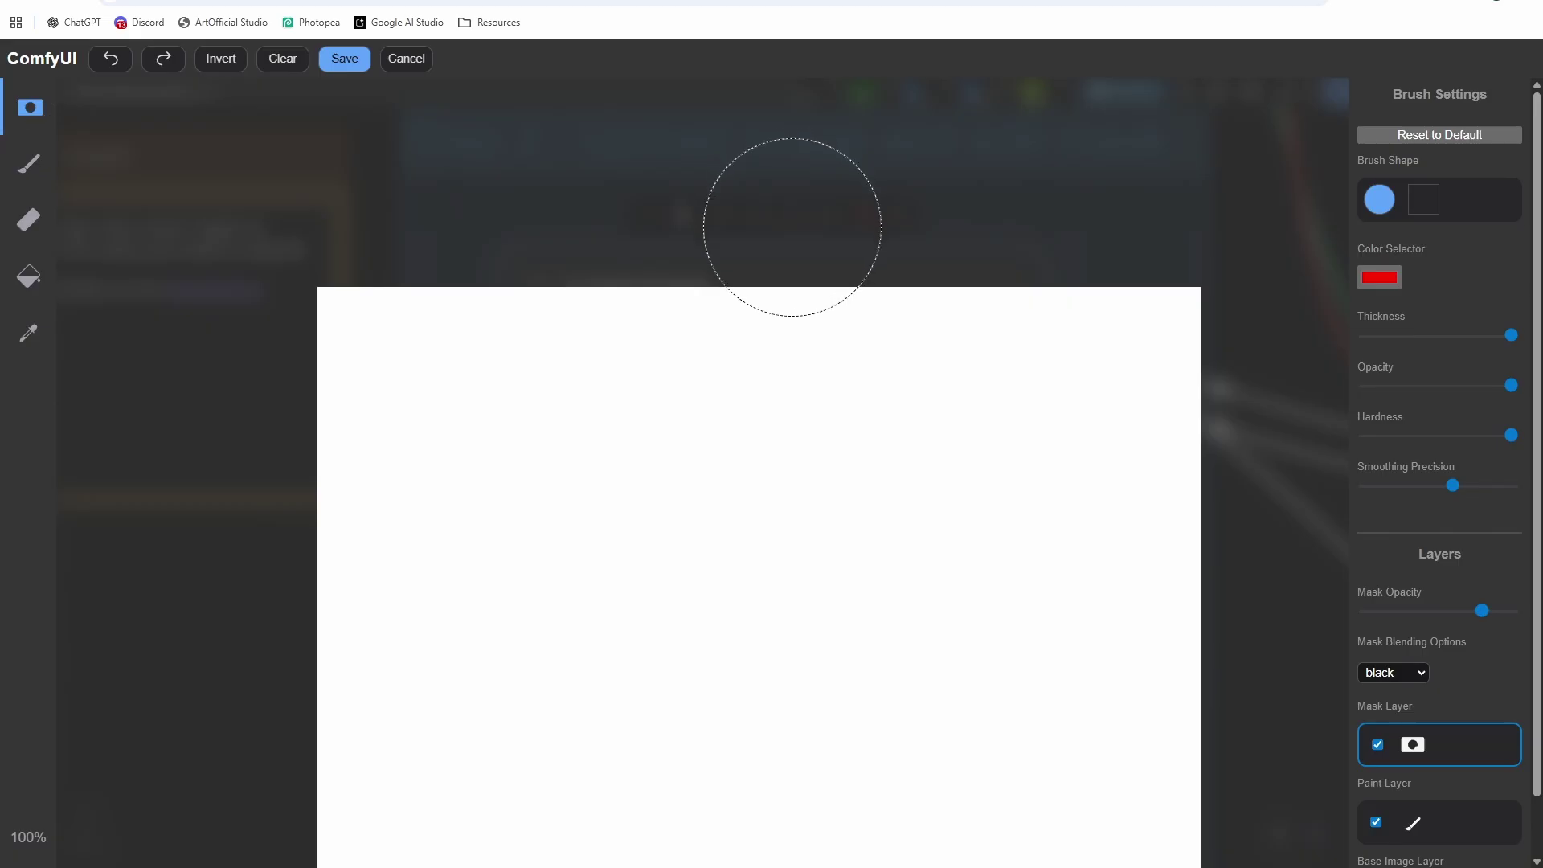
scroll(749, 370, "up", 4)
scroll(716, 345, "down", 4)
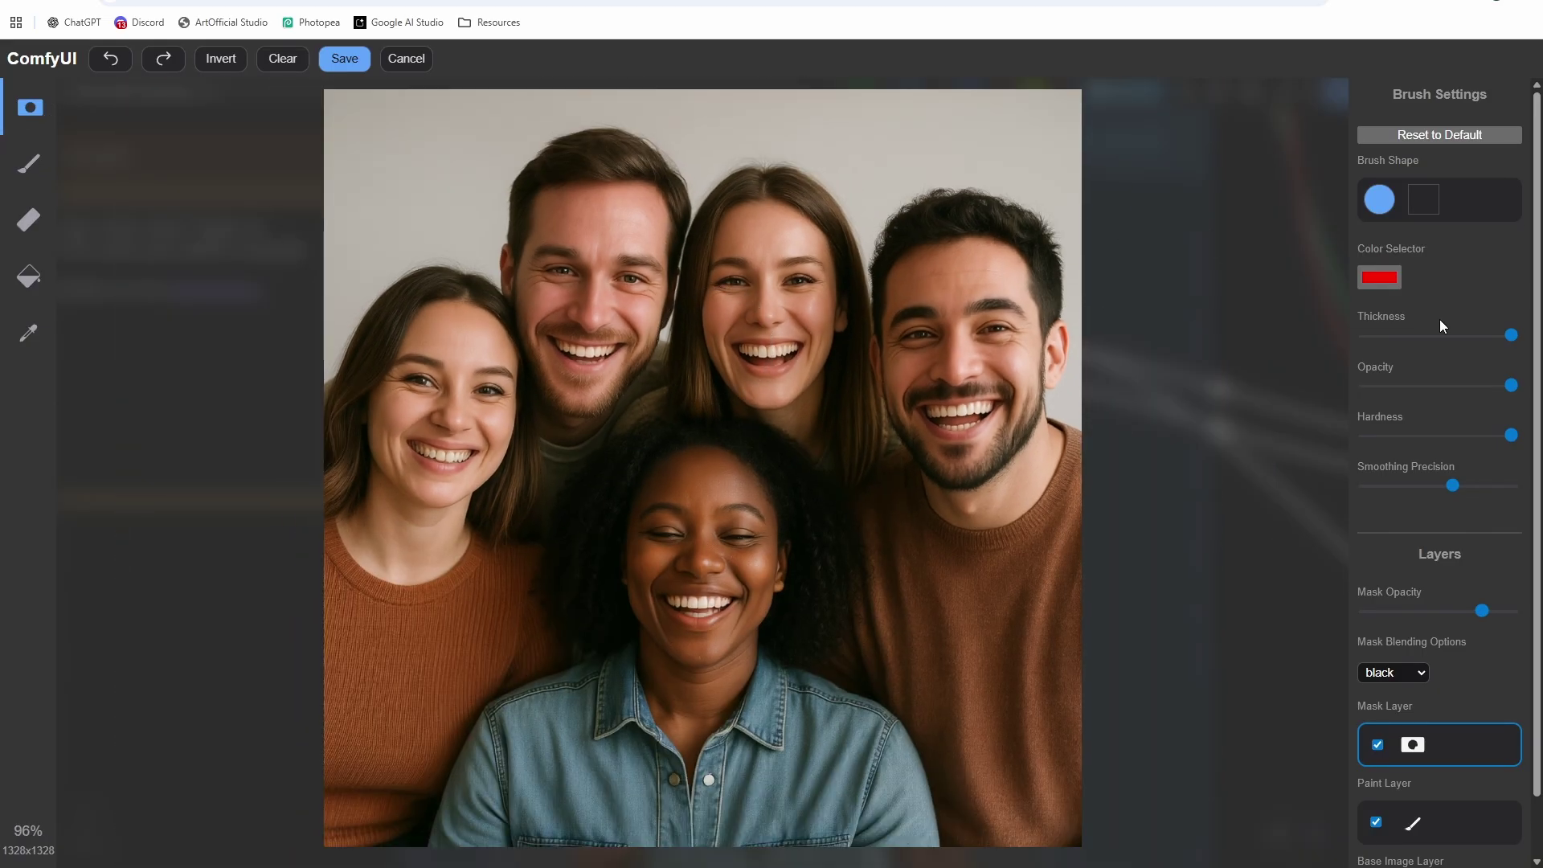
mouse_move(1444, 336)
left_mouse_down()
mouse_move(1386, 335)
mouse_move(1418, 336)
left_mouse_up()
mouse_move(682, 401)
left_mouse_down()
mouse_move(679, 225)
mouse_move(727, 179)
mouse_move(815, 184)
mouse_move(851, 301)
mouse_move(857, 469)
mouse_move(844, 327)
mouse_move(801, 219)
mouse_move(724, 208)
mouse_move(705, 303)
mouse_move(779, 225)
mouse_move(809, 326)
left_mouse_up()
left_click(28, 219)
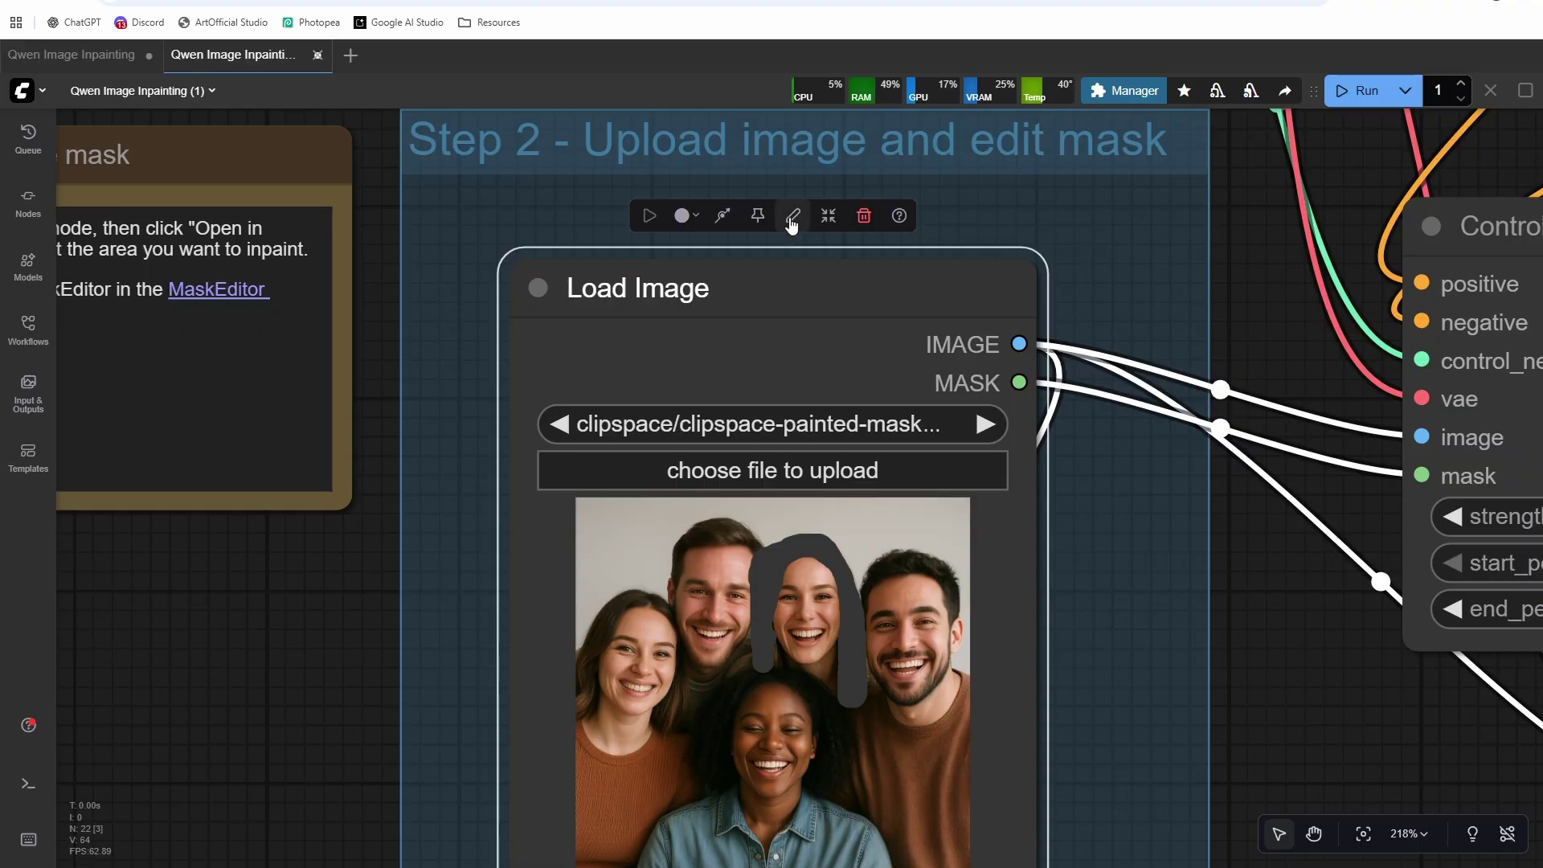
Step: Extend the mask over the lower strands of the back-middle woman's hair and save it
left_click(793, 215)
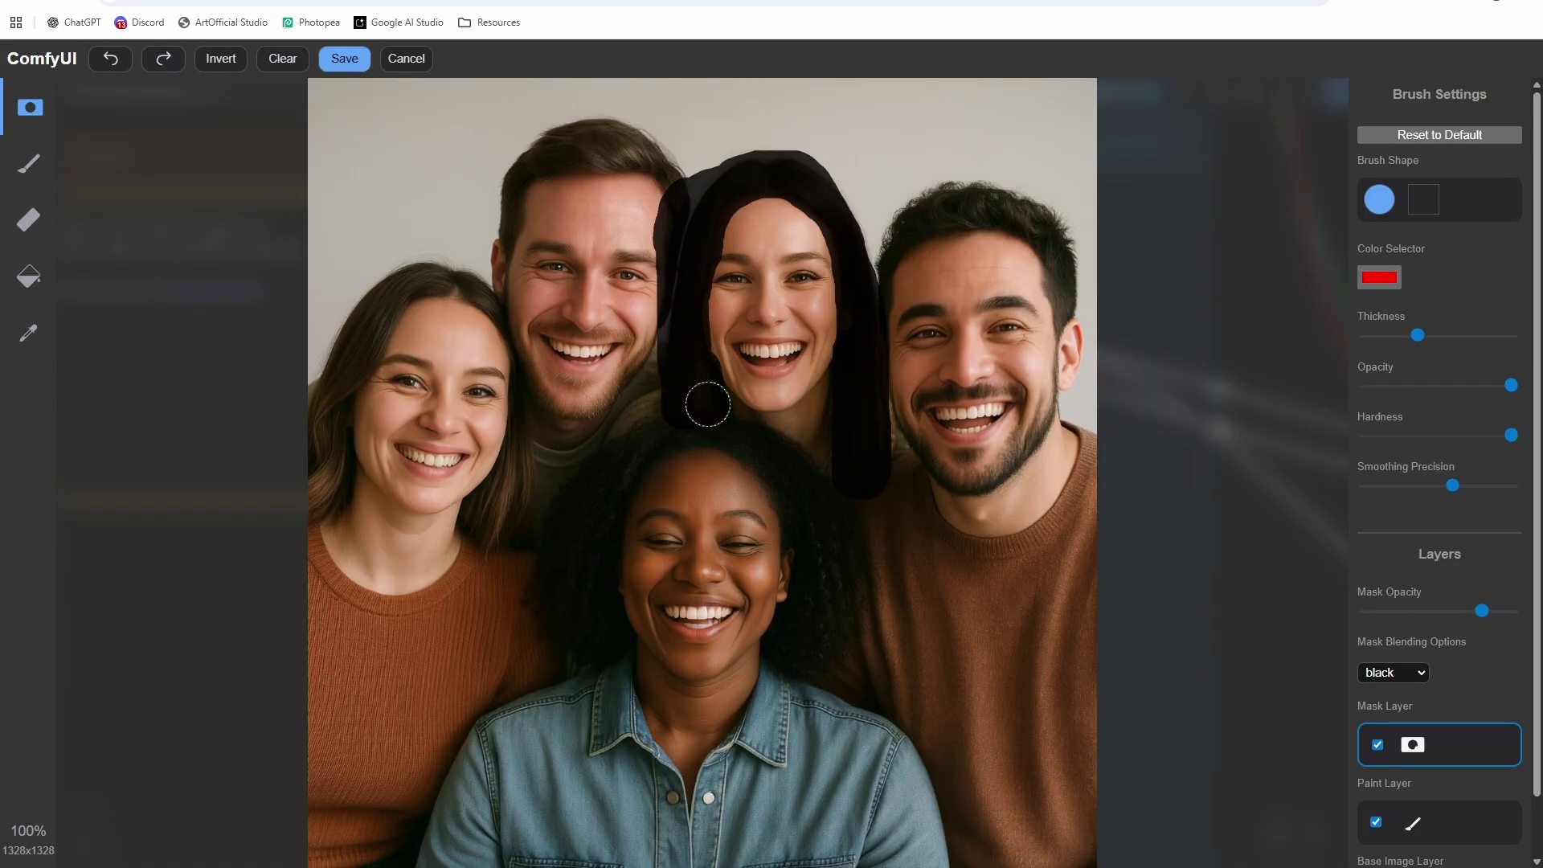
left_click(836, 386)
mouse_move(836, 386)
left_mouse_down()
mouse_move(832, 460)
mouse_move(804, 434)
left_mouse_up()
left_click(344, 58)
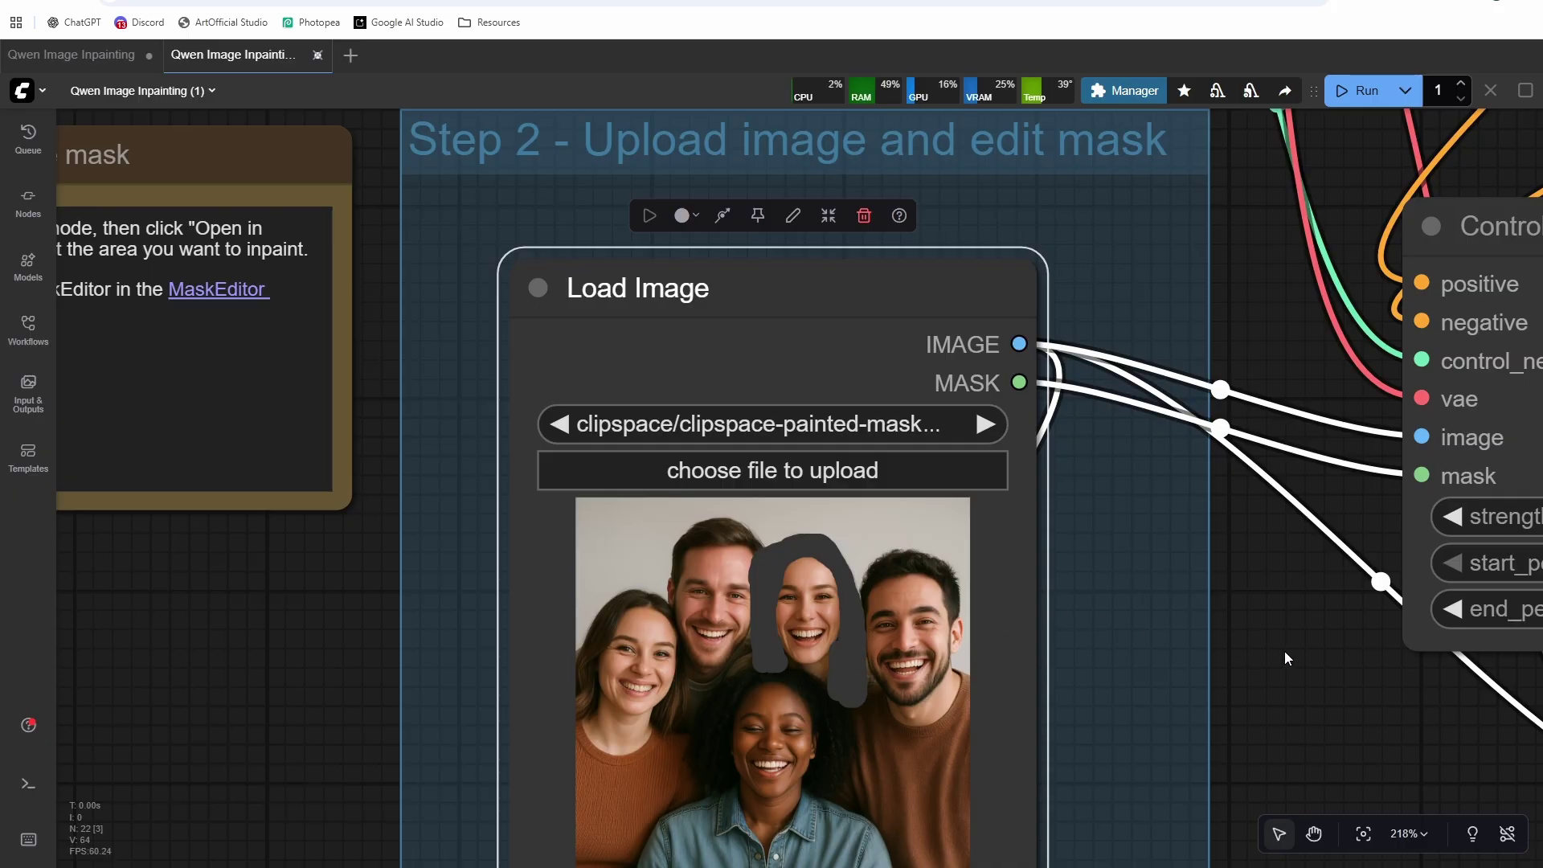
Step: Set the positive prompt to "A group of five people, the woman in the back middle has green hair" and run the workflow
scroll(991, 584, "down", 4)
left_click_drag(992, 580, 760, 696)
scroll(883, 392, "down", 3)
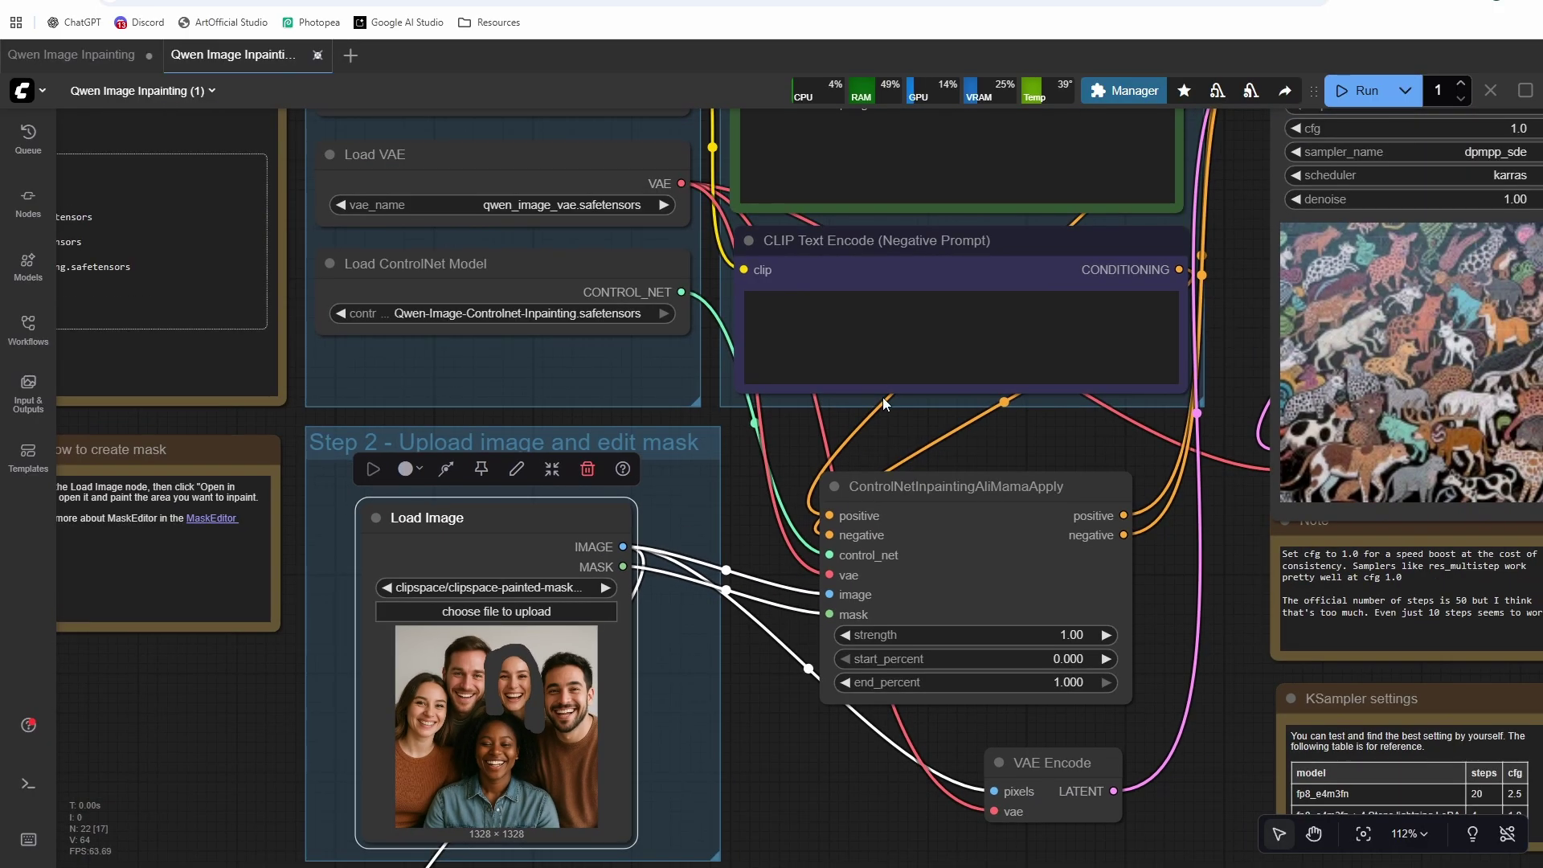
left_click_drag(1015, 453, 1023, 592)
left_click_drag(921, 311, 676, 174)
type("A gr")
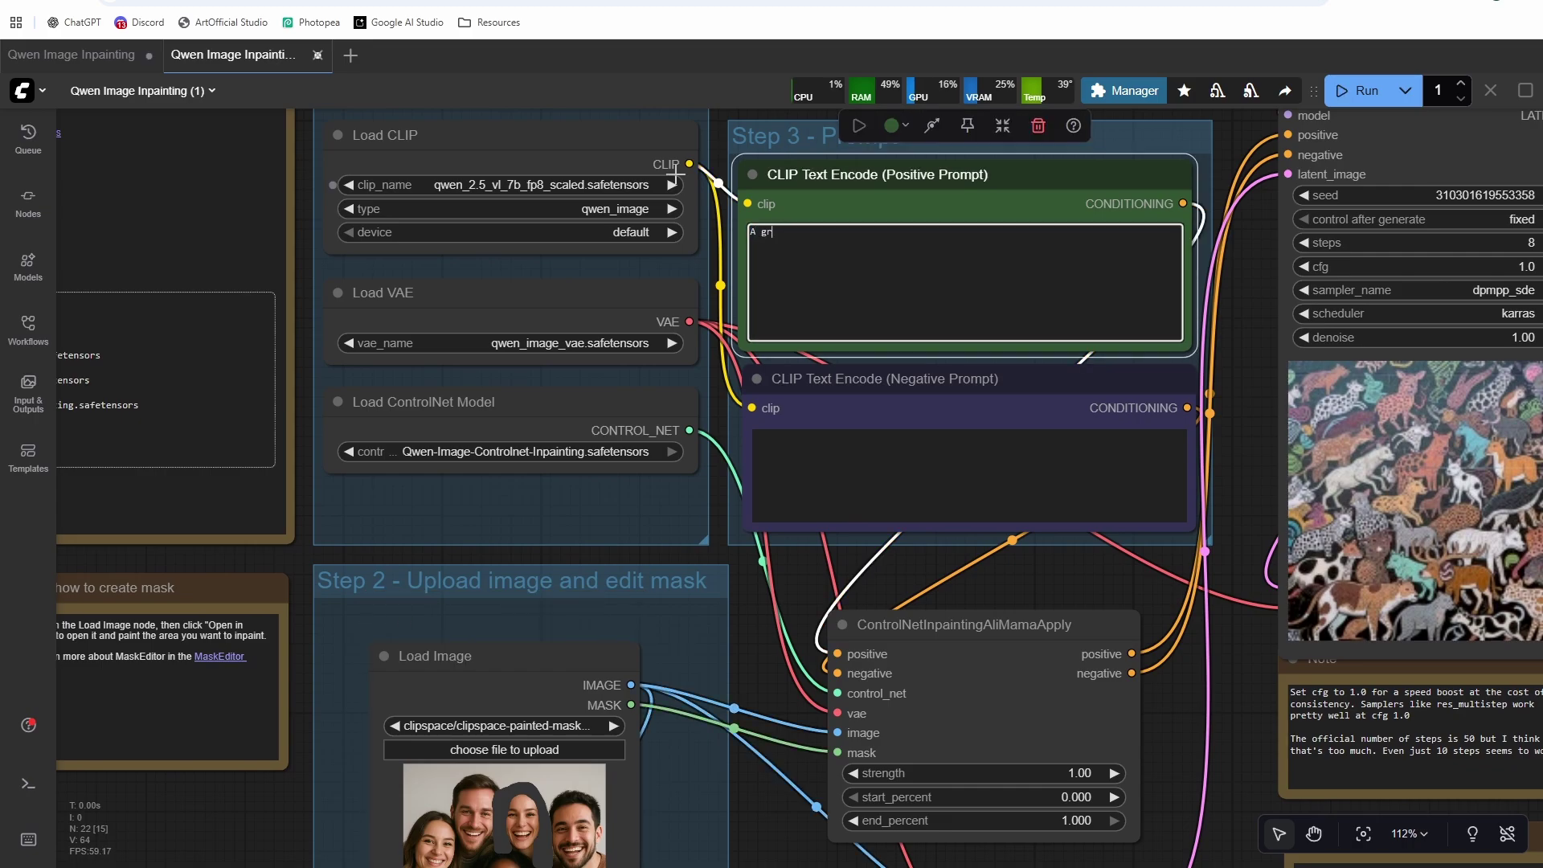
type("oup of five people, the woman in the back middle has green hair")
key("ctrl+Return")
Step: Examine the prompted hair colour change in the generated group photo of the Save Image node
scroll(675, 171, "down", 3)
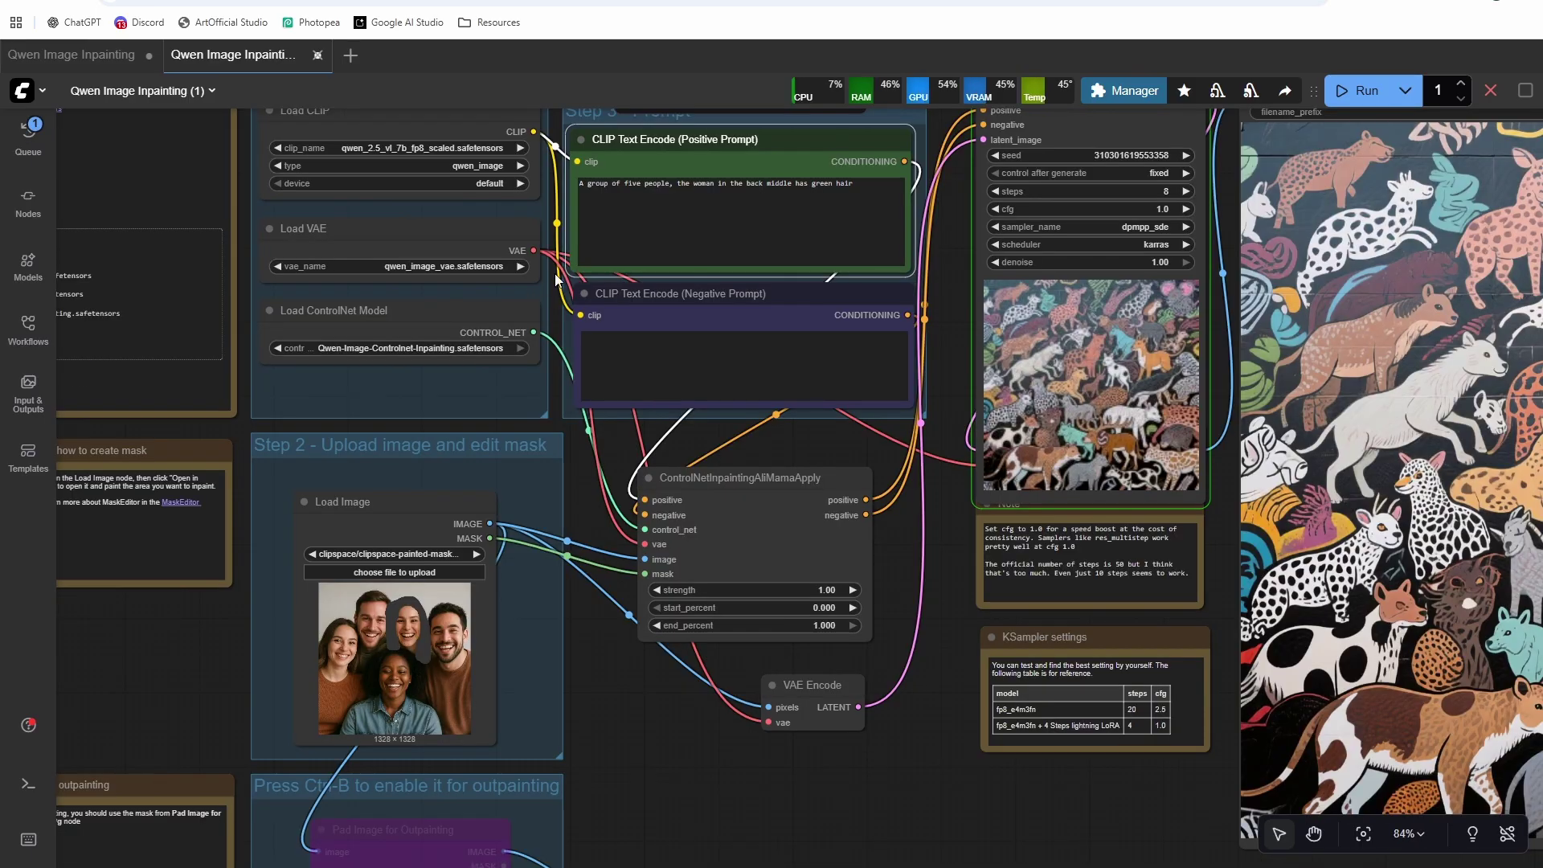
scroll(613, 582, "up", 3)
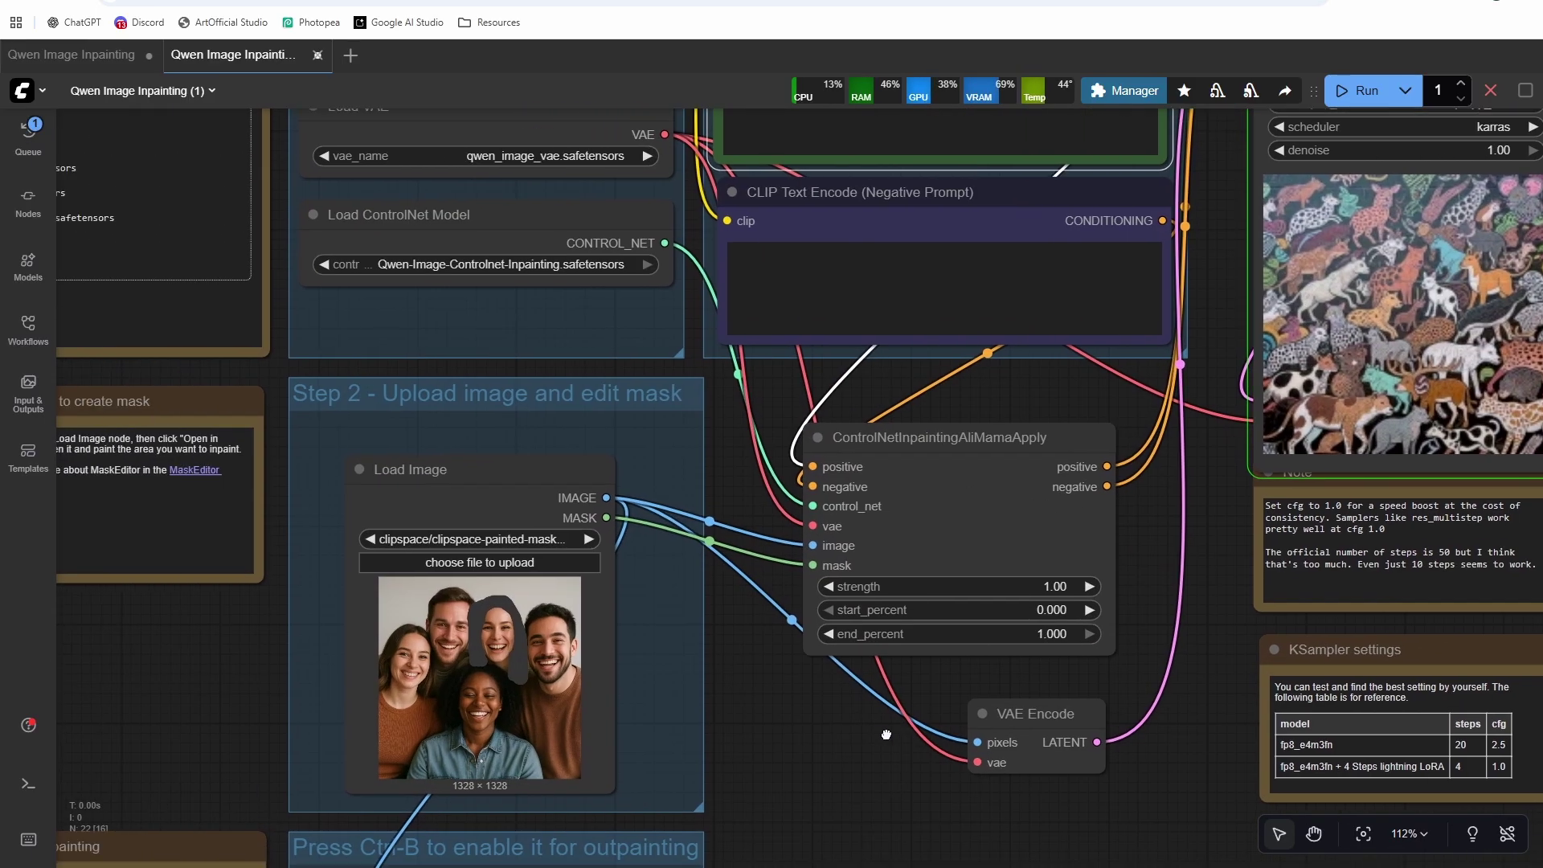
scroll(822, 619, "up", 3)
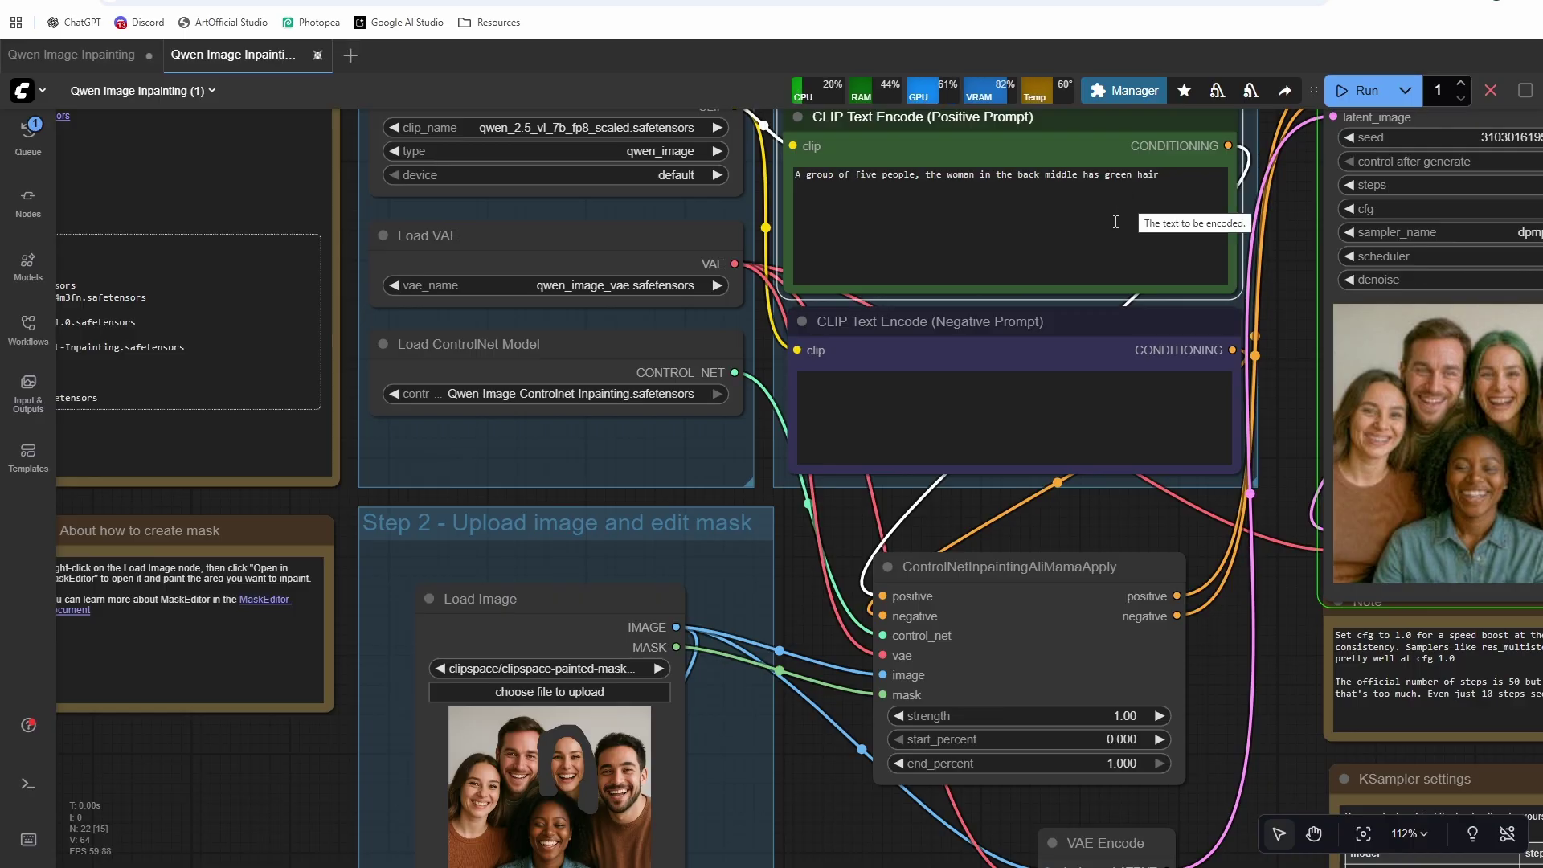
left_click_drag(1169, 532, 437, 538)
scroll(990, 546, "down", 2)
scroll(1137, 532, "down", 1)
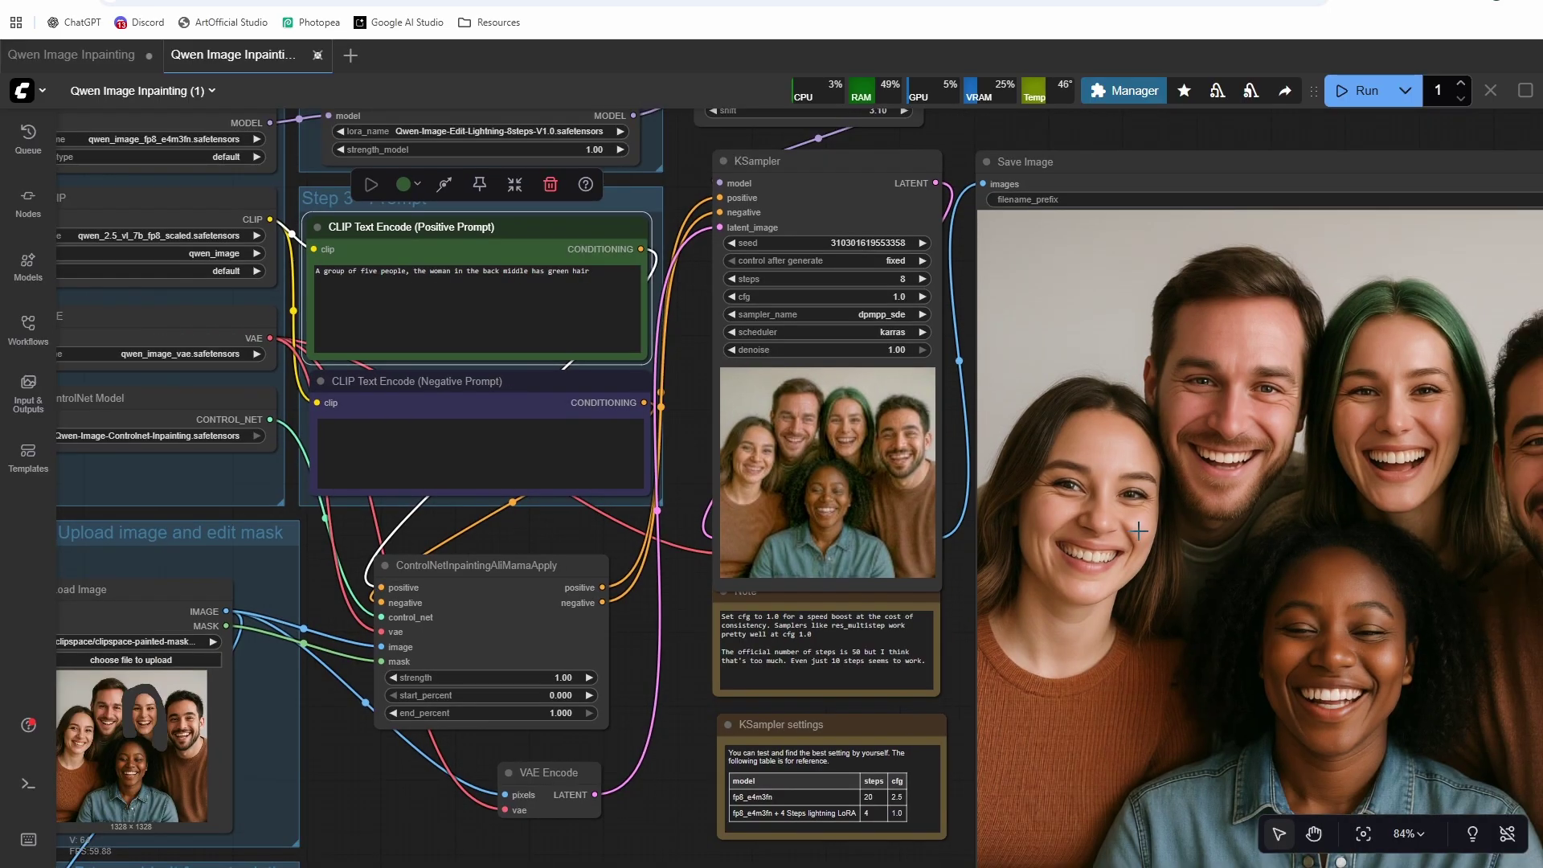
scroll(1468, 420, "up", 1)
scroll(1460, 418, "down", 2)
scroll(1150, 474, "up", 5)
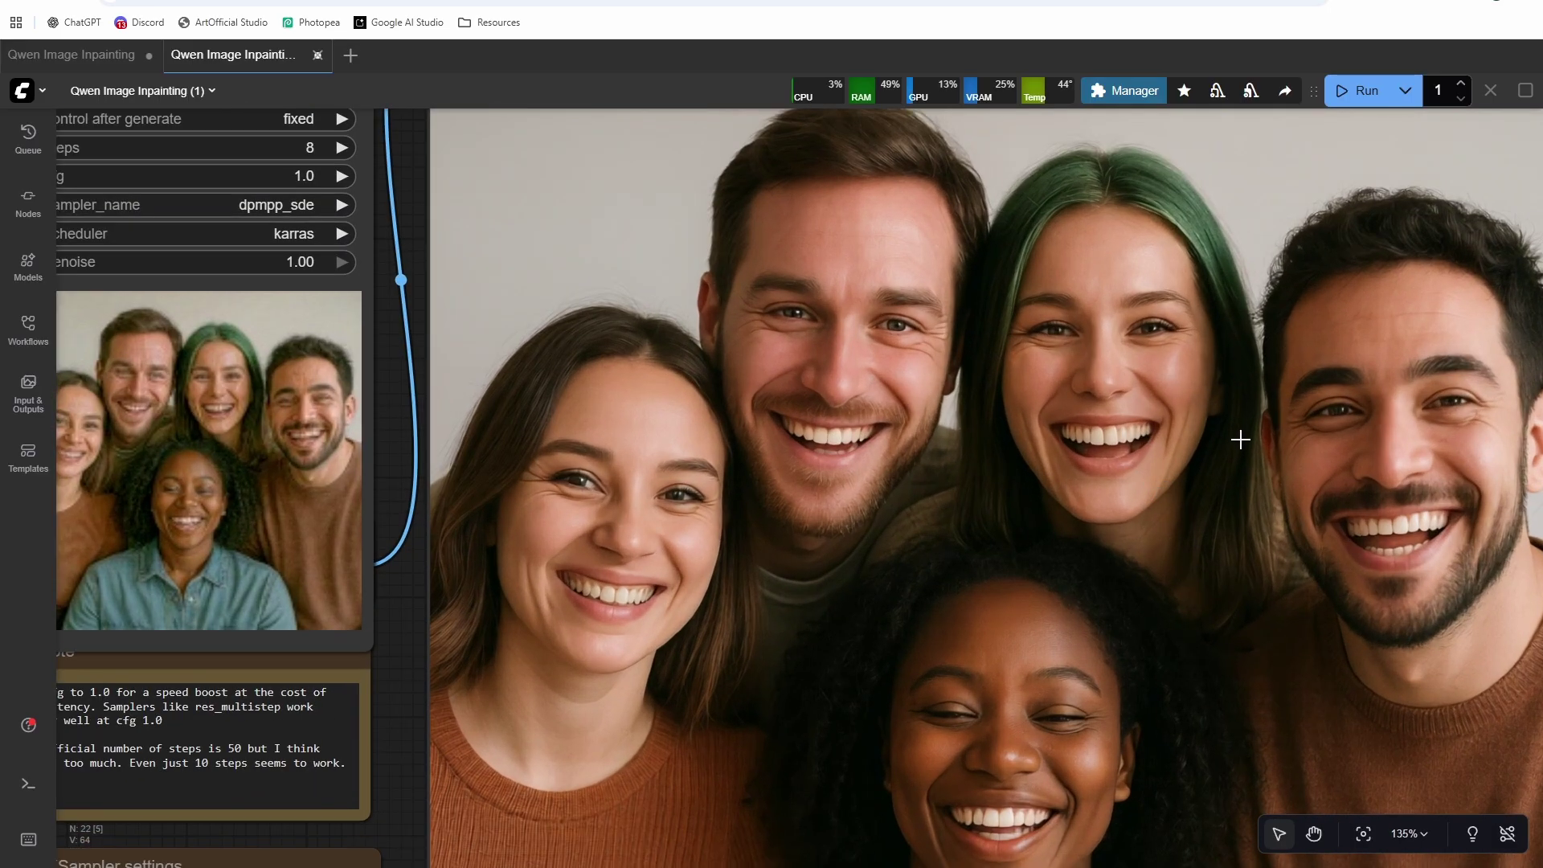
scroll(1220, 460, "down", 6)
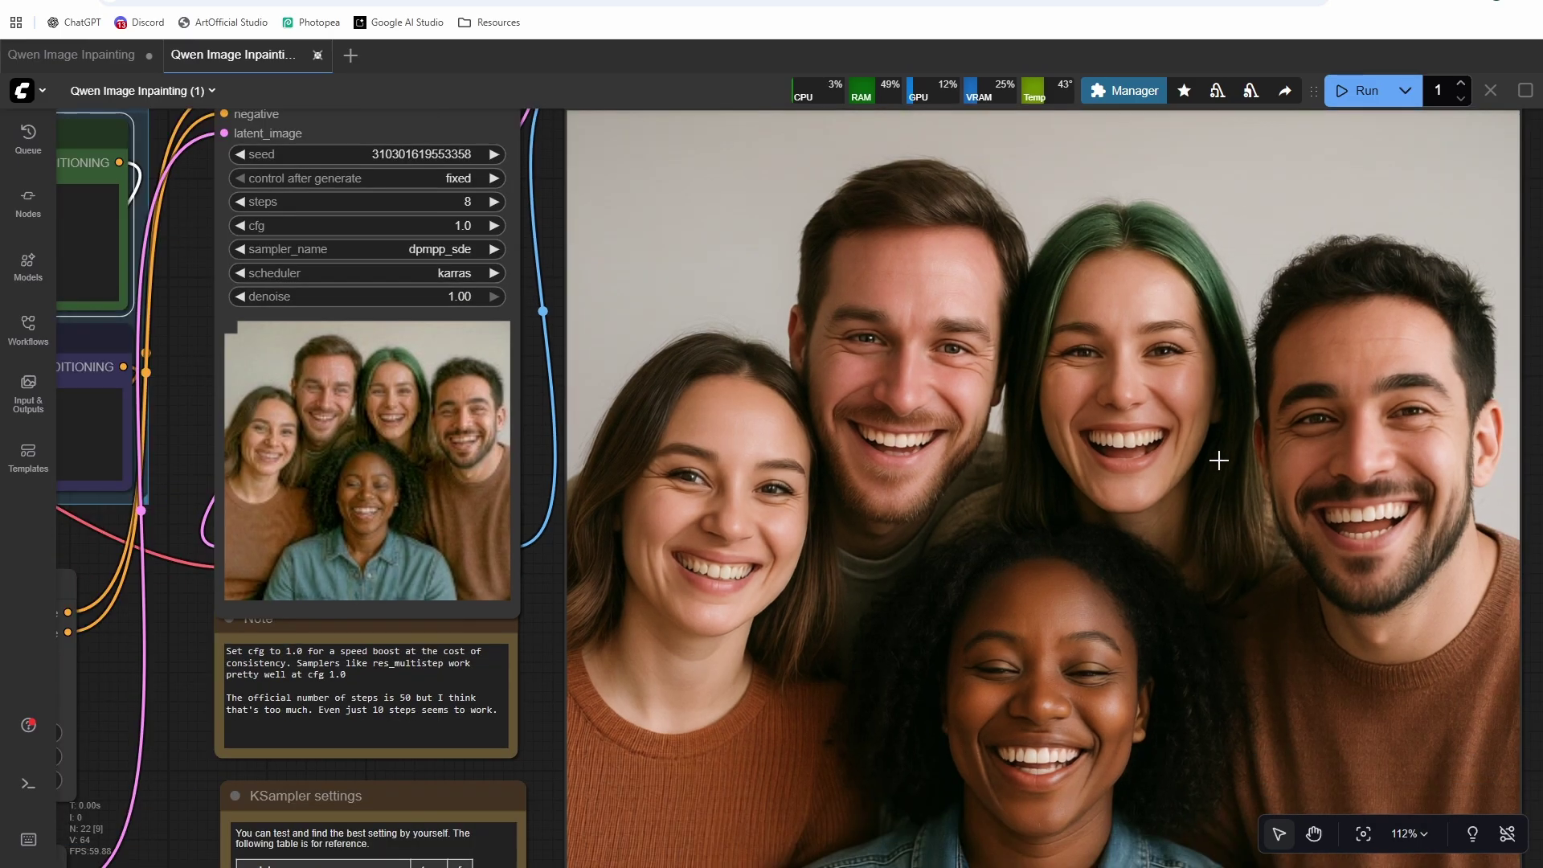
scroll(699, 356, "up", 3)
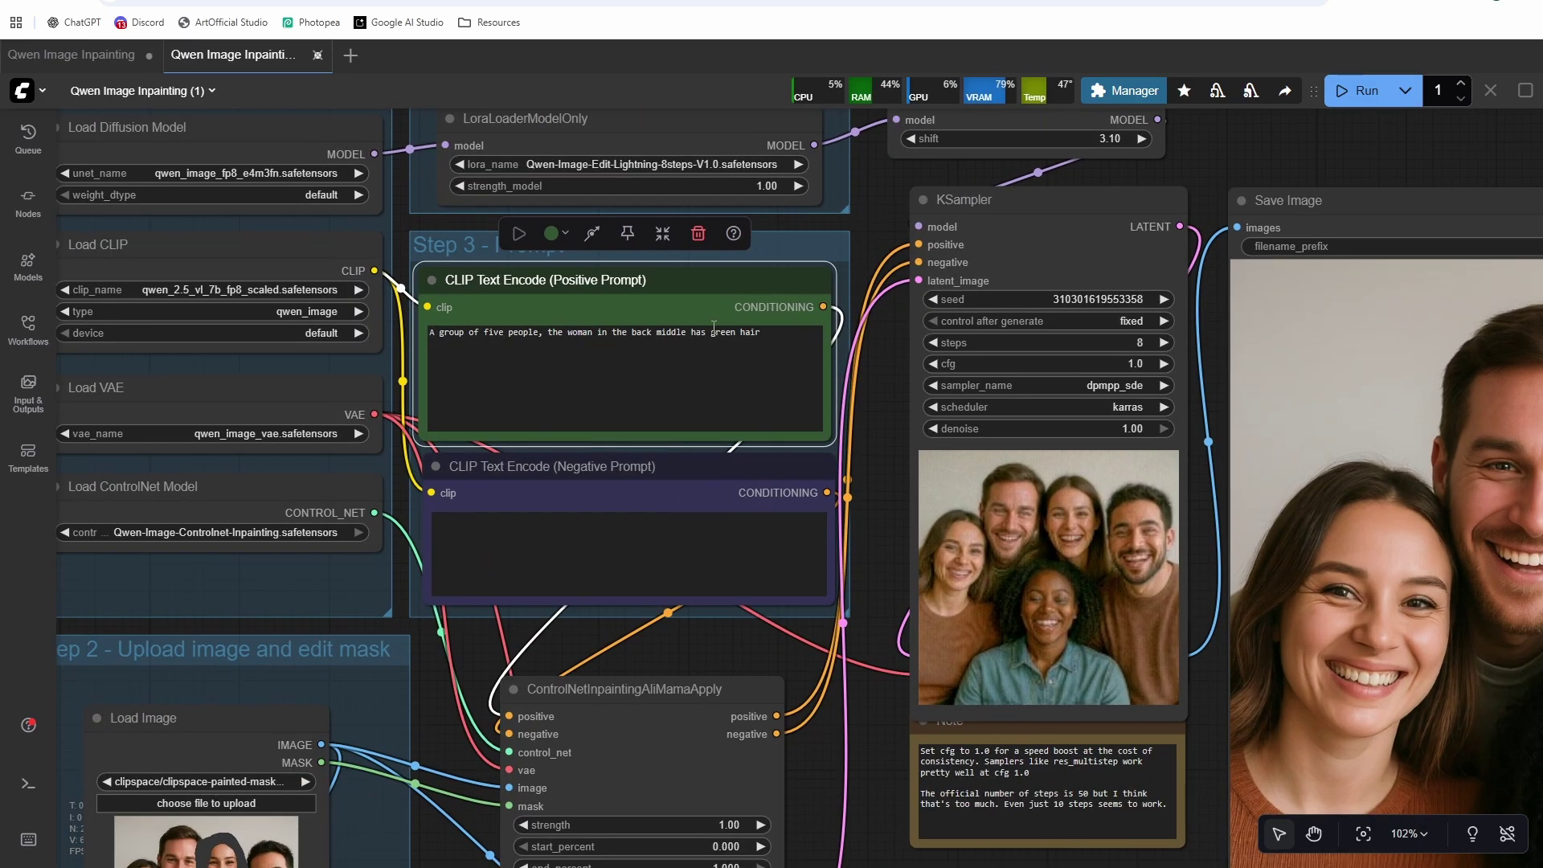
Step: Add "bright" before "green hair" in the positive prompt and run the workflow again
left_click(711, 331)
type("bright")
key("ctrl+Return")
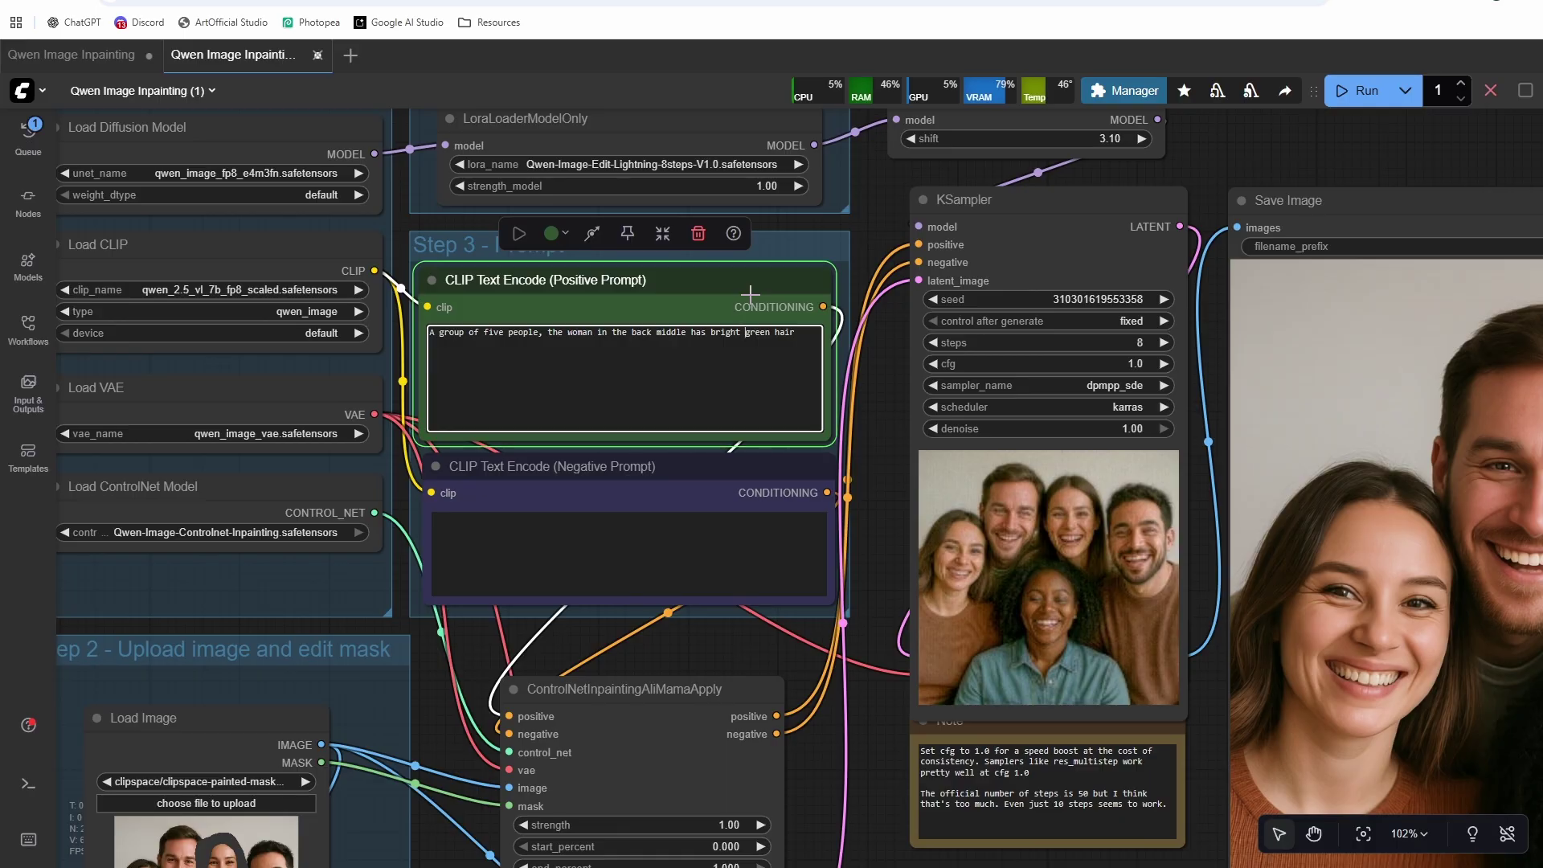
Step: Inspect the bright green hair in the regenerated group photo up close, including the lower strands
scroll(750, 294, "down", 8)
left_click_drag(1247, 313, 1123, 250)
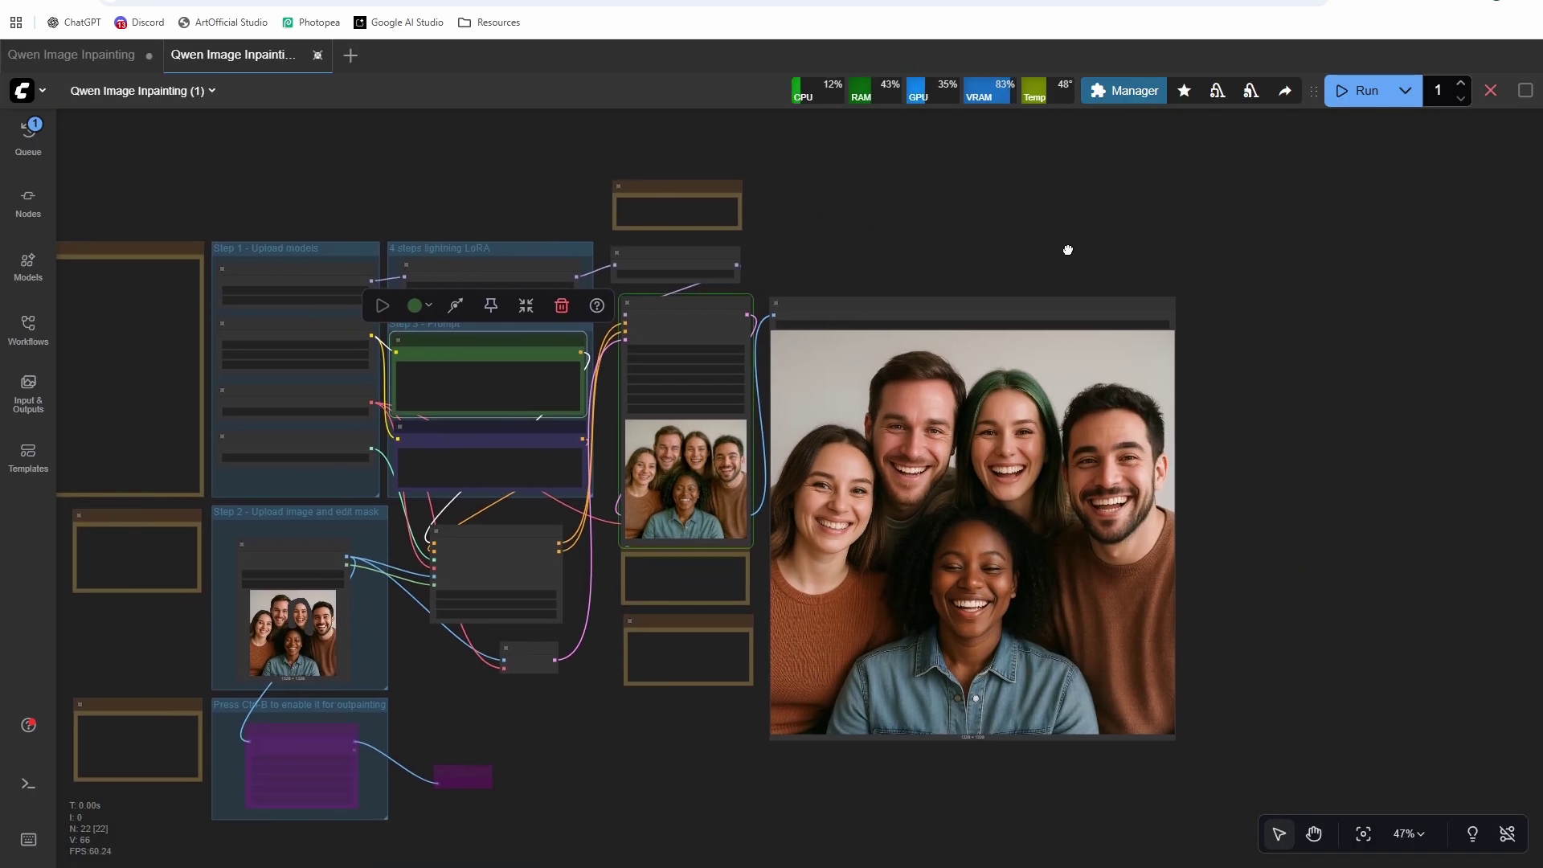
scroll(1123, 250, "up", 12)
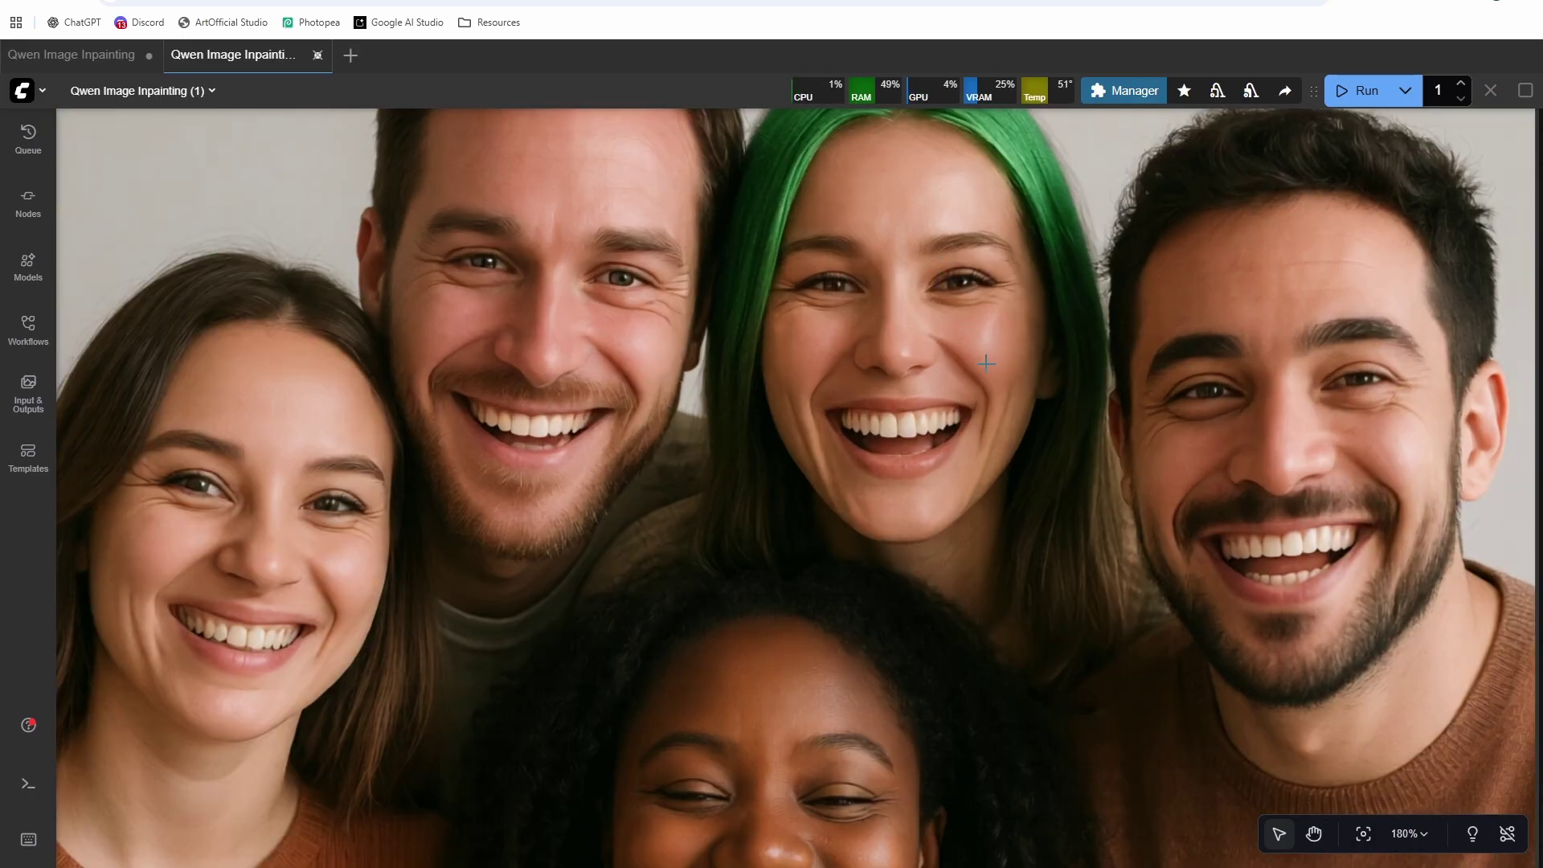
scroll(1011, 454, "down", 6)
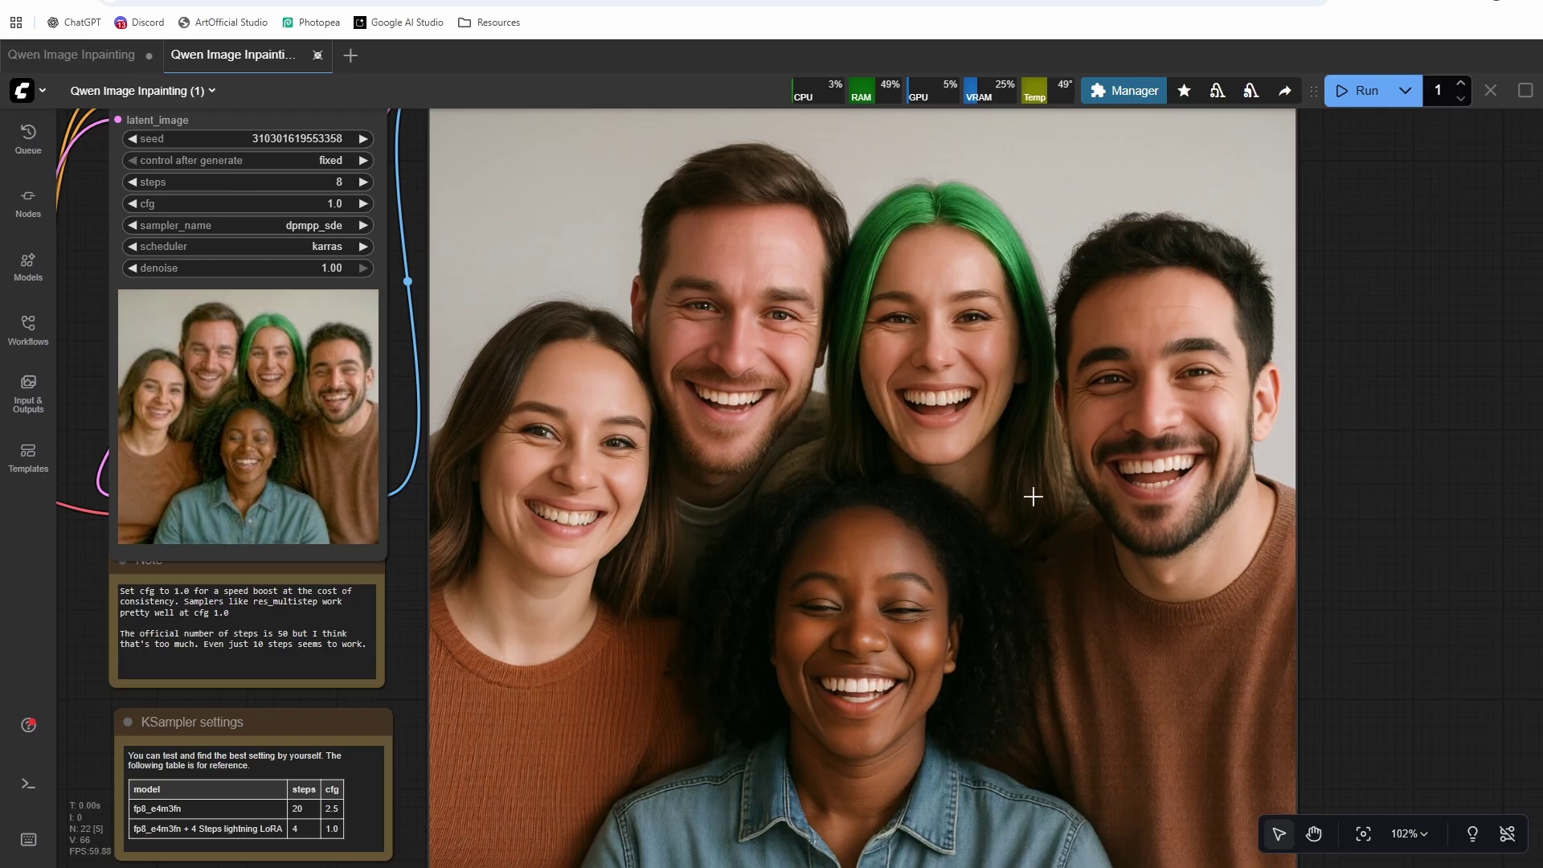
scroll(1043, 485, "down", 10)
Step: Widen the mask around the back-middle woman's hair in the Load Image picture, save it and rerun the workflow
left_click_drag(613, 707, 1124, 698)
scroll(1040, 635, "up", 7)
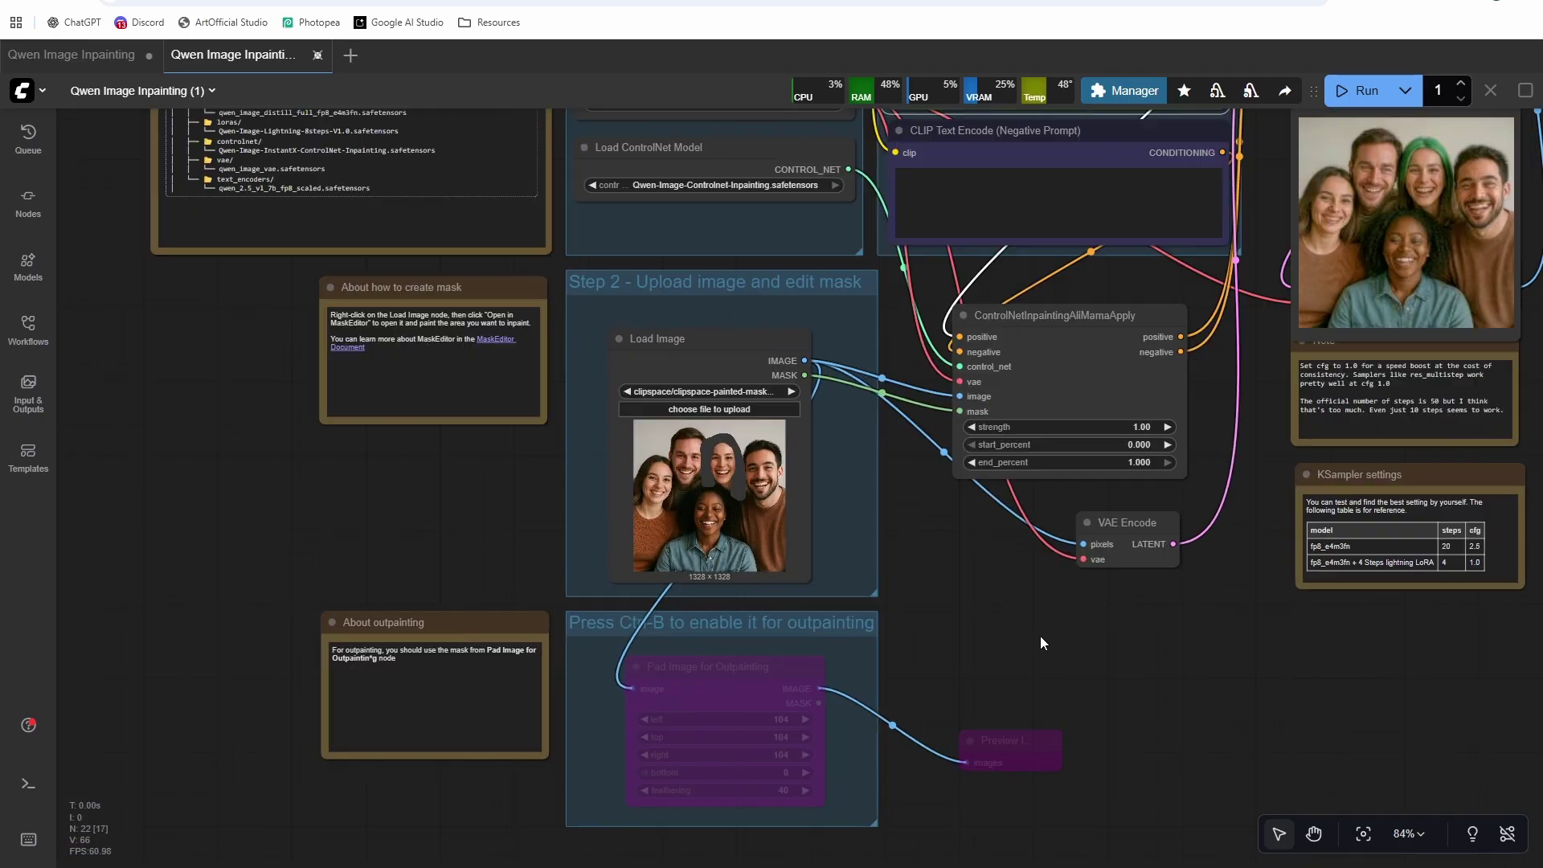
left_click(562, 418)
left_click(624, 193)
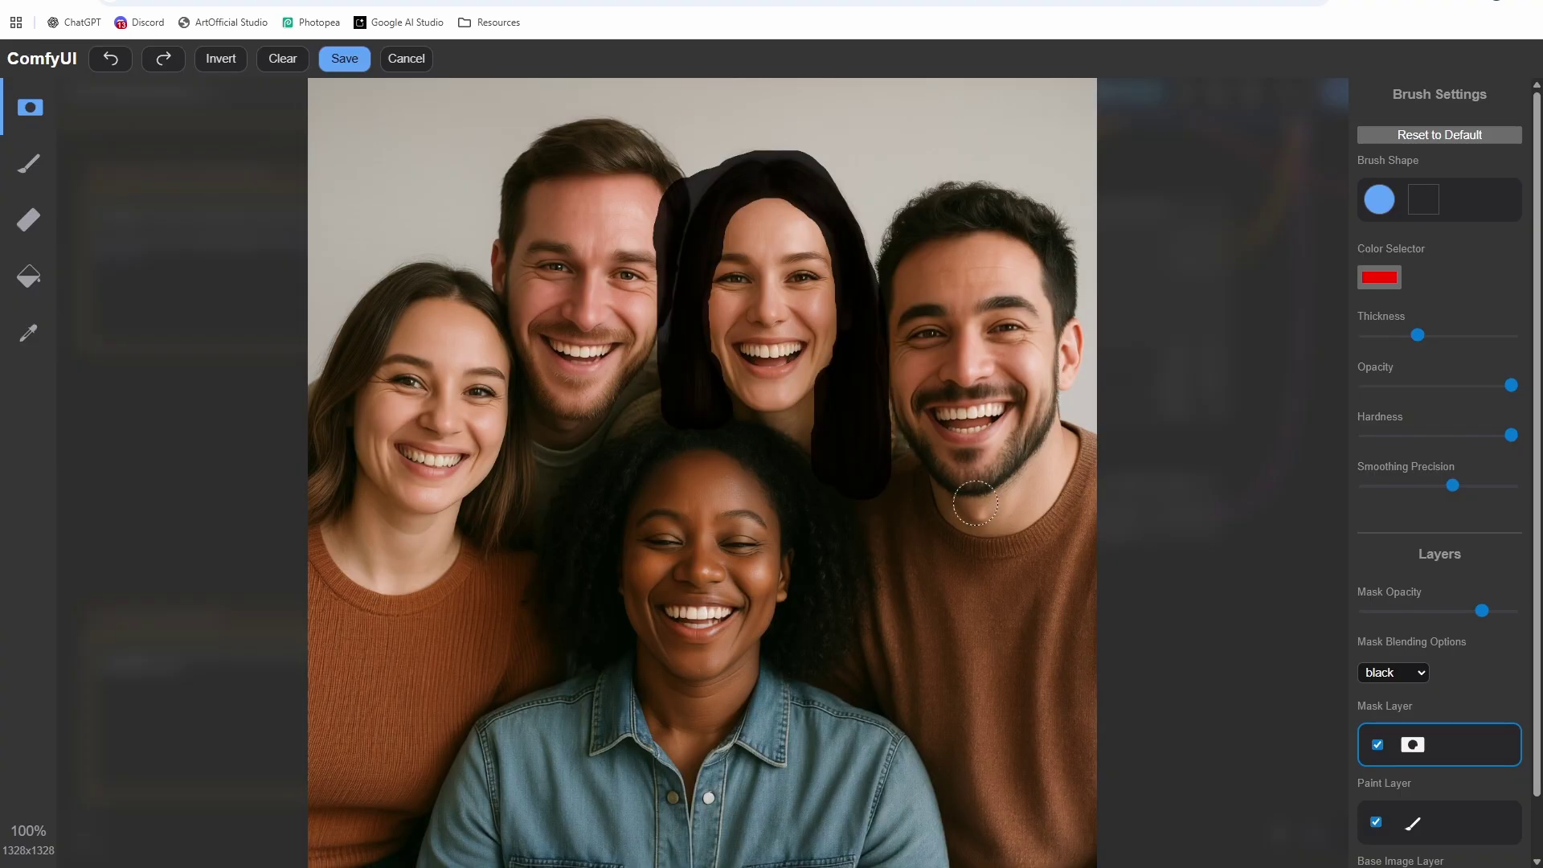
left_click(344, 58)
scroll(677, 610, "up", 8)
scroll(331, 540, "up", 6)
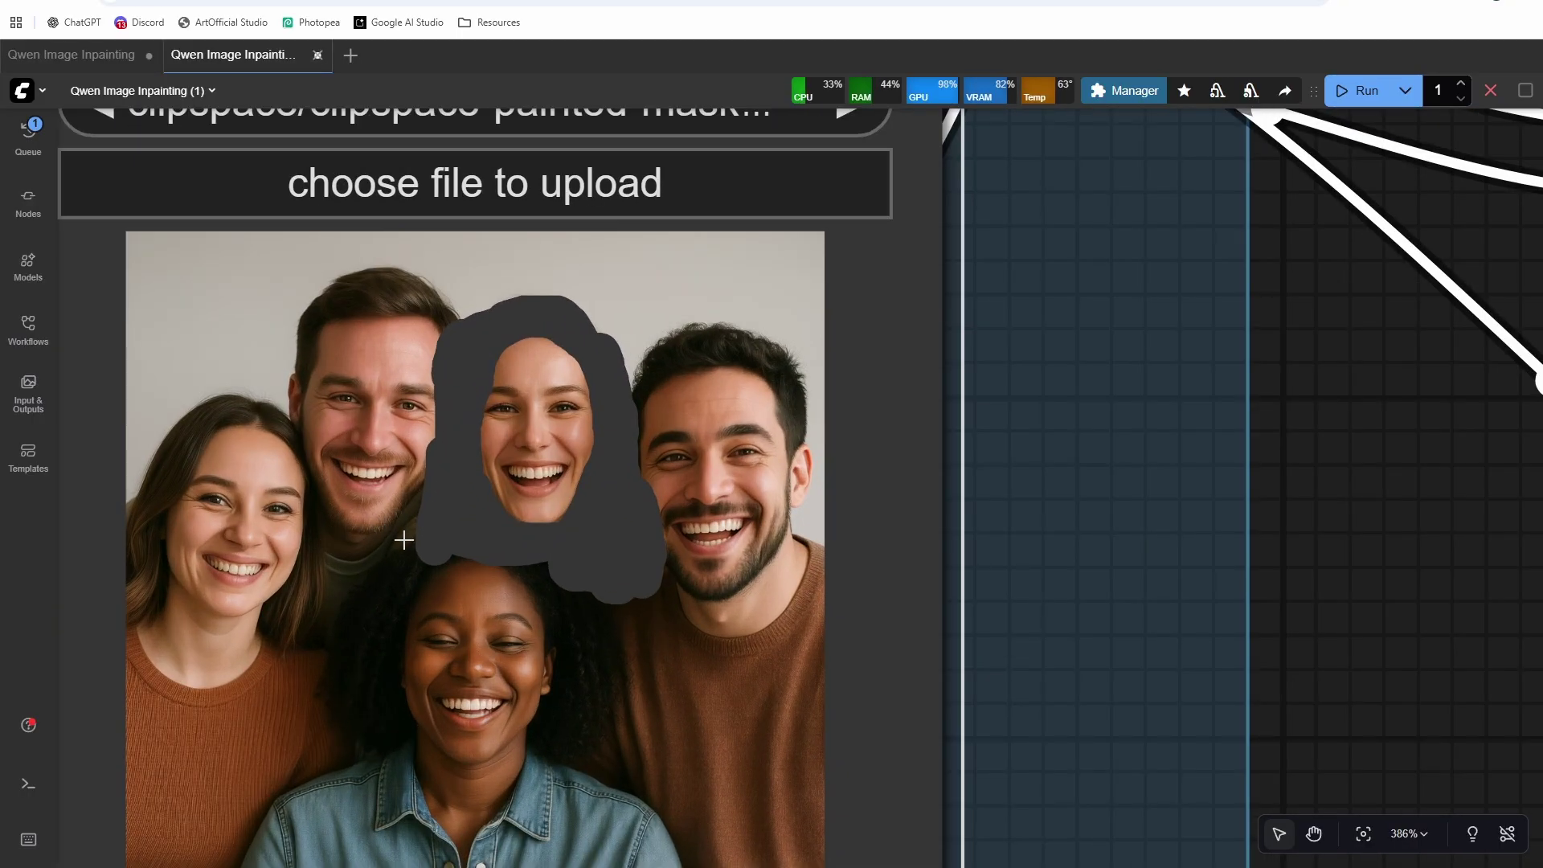
Step: Check the group photo generated with the wider hair mask in the Save Image node
scroll(656, 505, "down", 6)
scroll(656, 504, "down", 6)
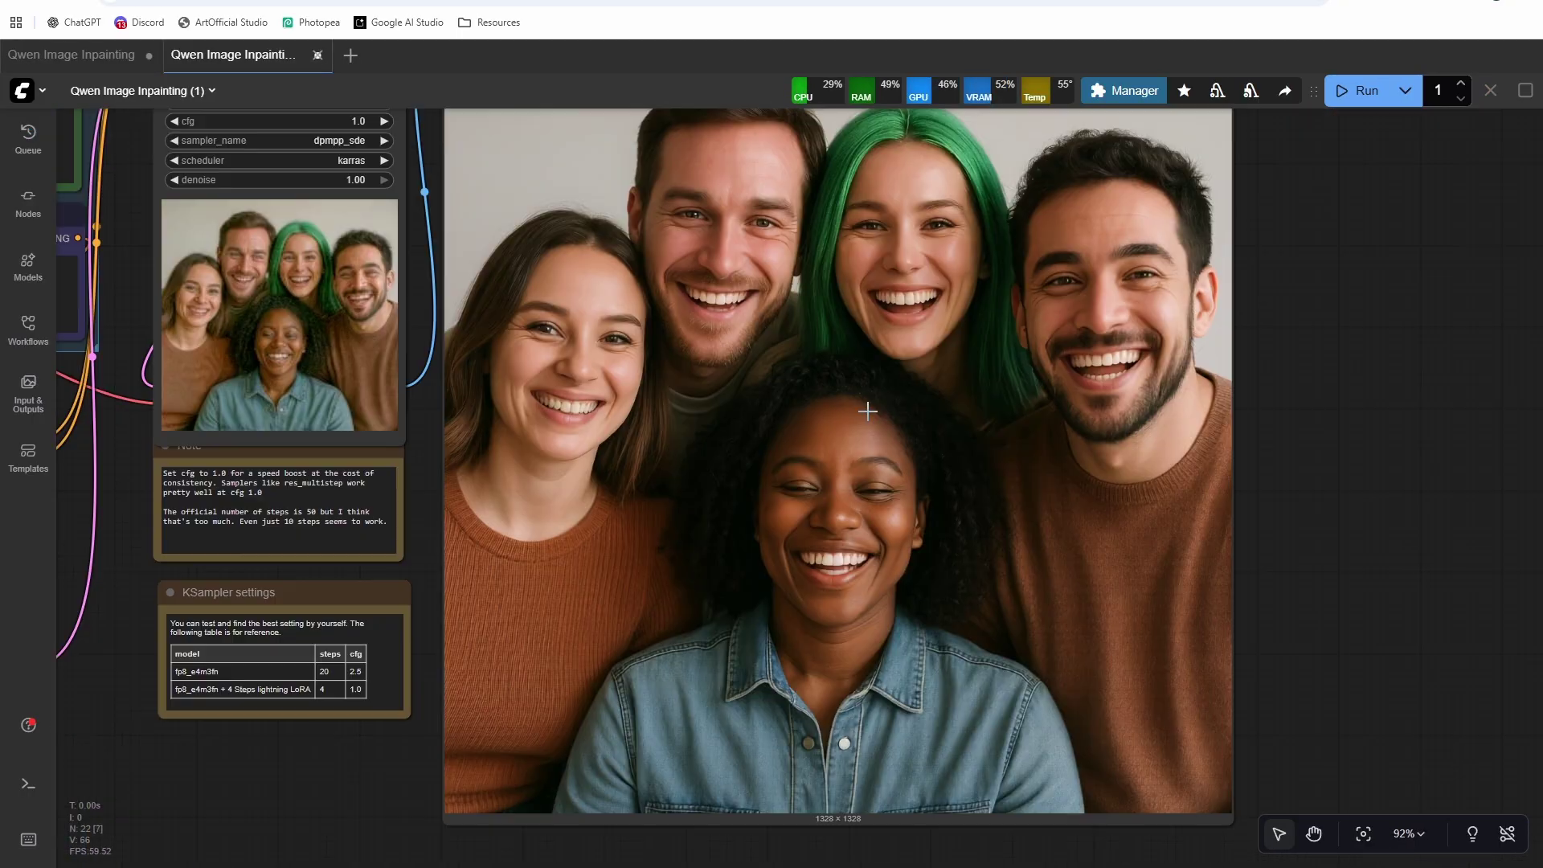
scroll(907, 366, "up", 5)
scroll(964, 188, "down", 8)
scroll(964, 188, "down", 1)
left_click_drag(1300, 285, 1309, 465)
scroll(1033, 336, "up", 7)
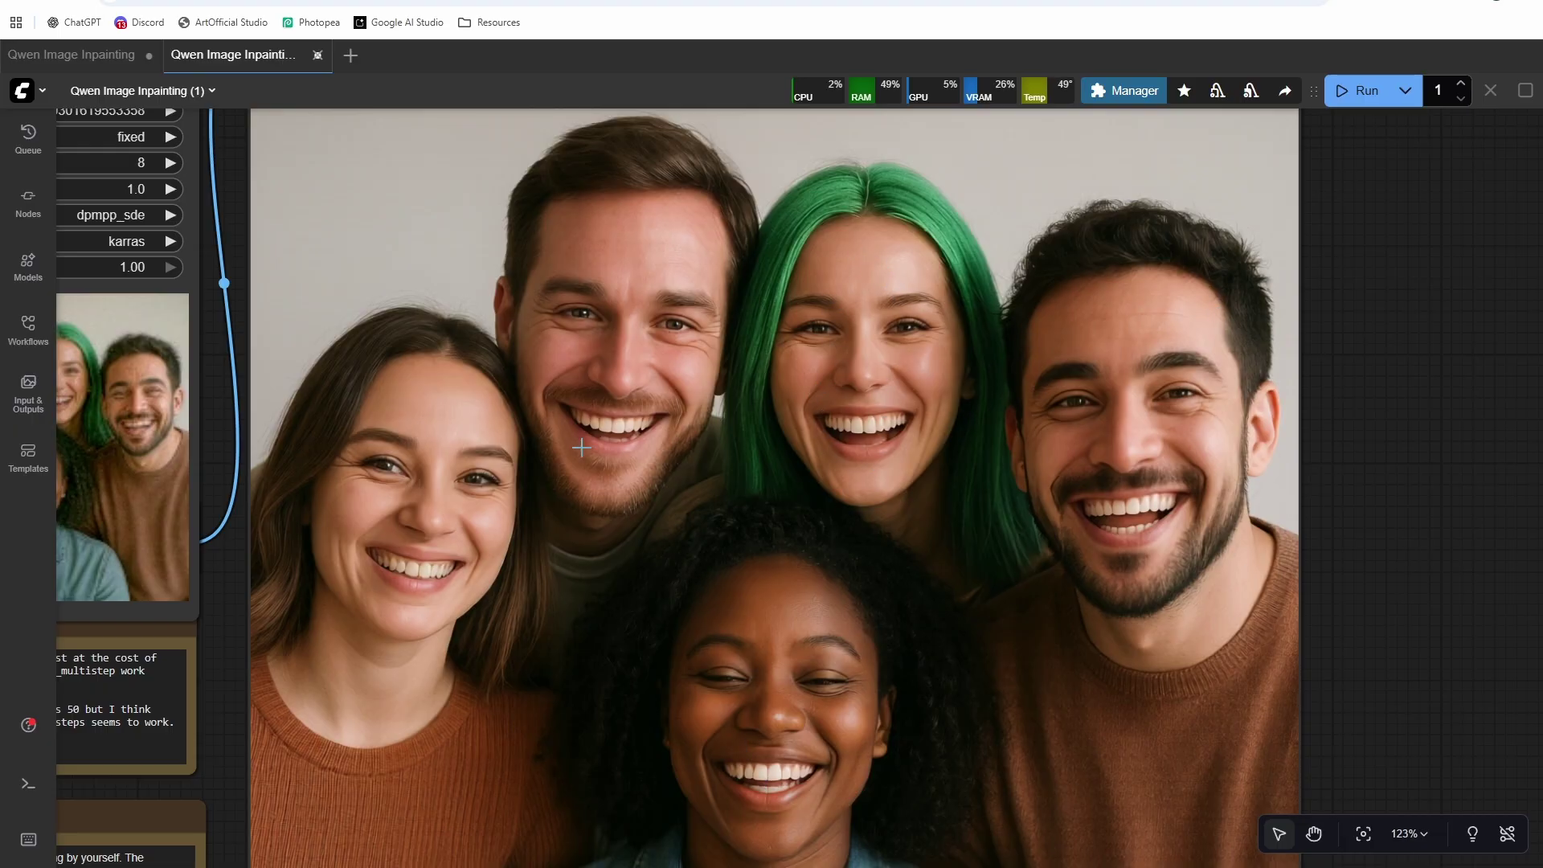
scroll(517, 408, "down", 3)
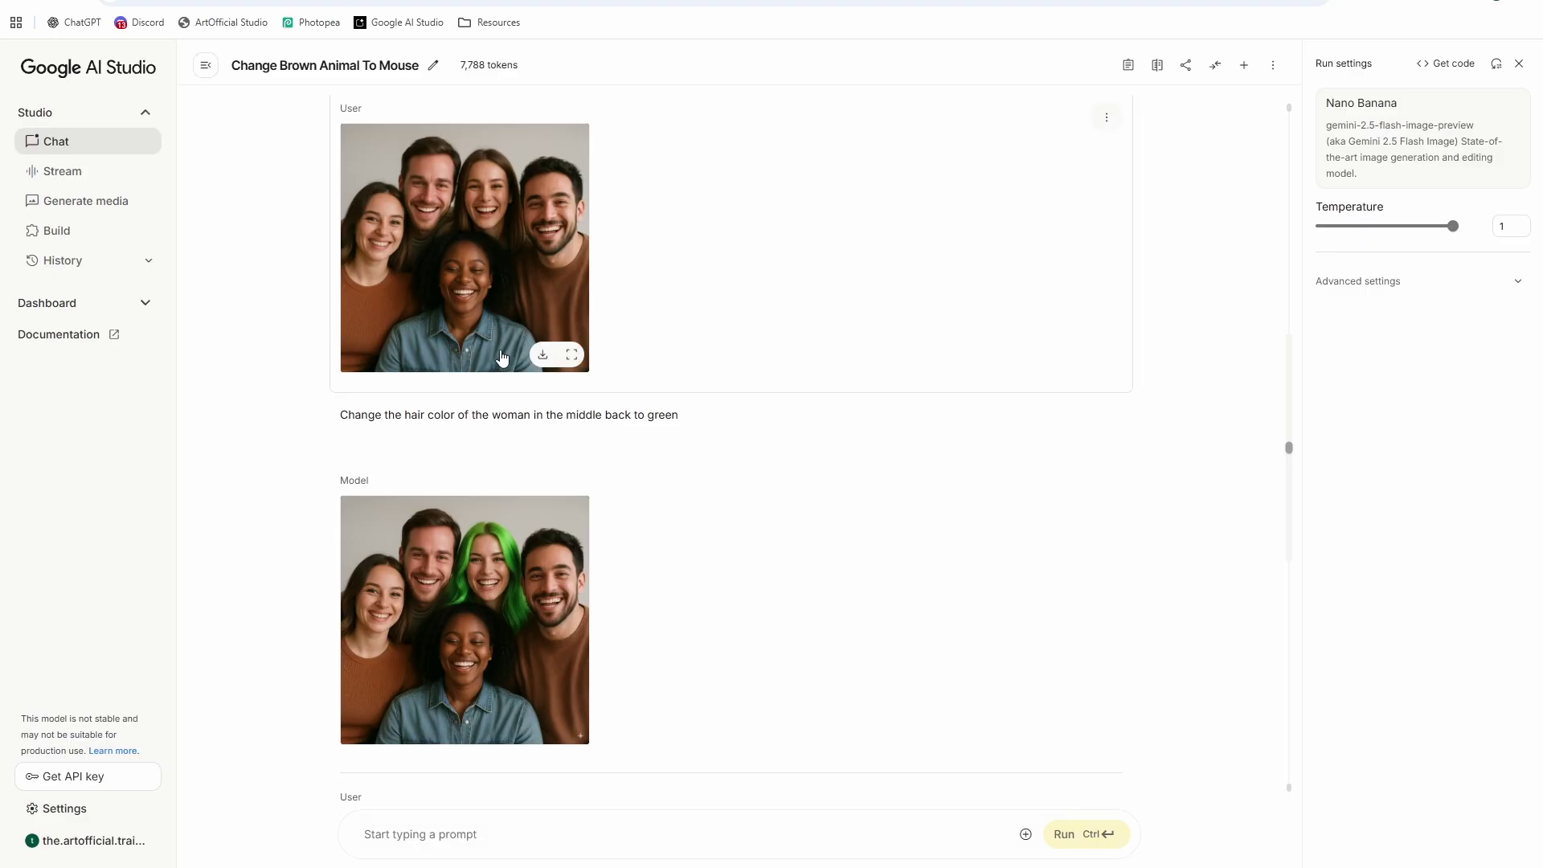
Step: In Google AI Studio, find the selfie edit with added birds and enlarge the generated picture
scroll(507, 359, "down", 10)
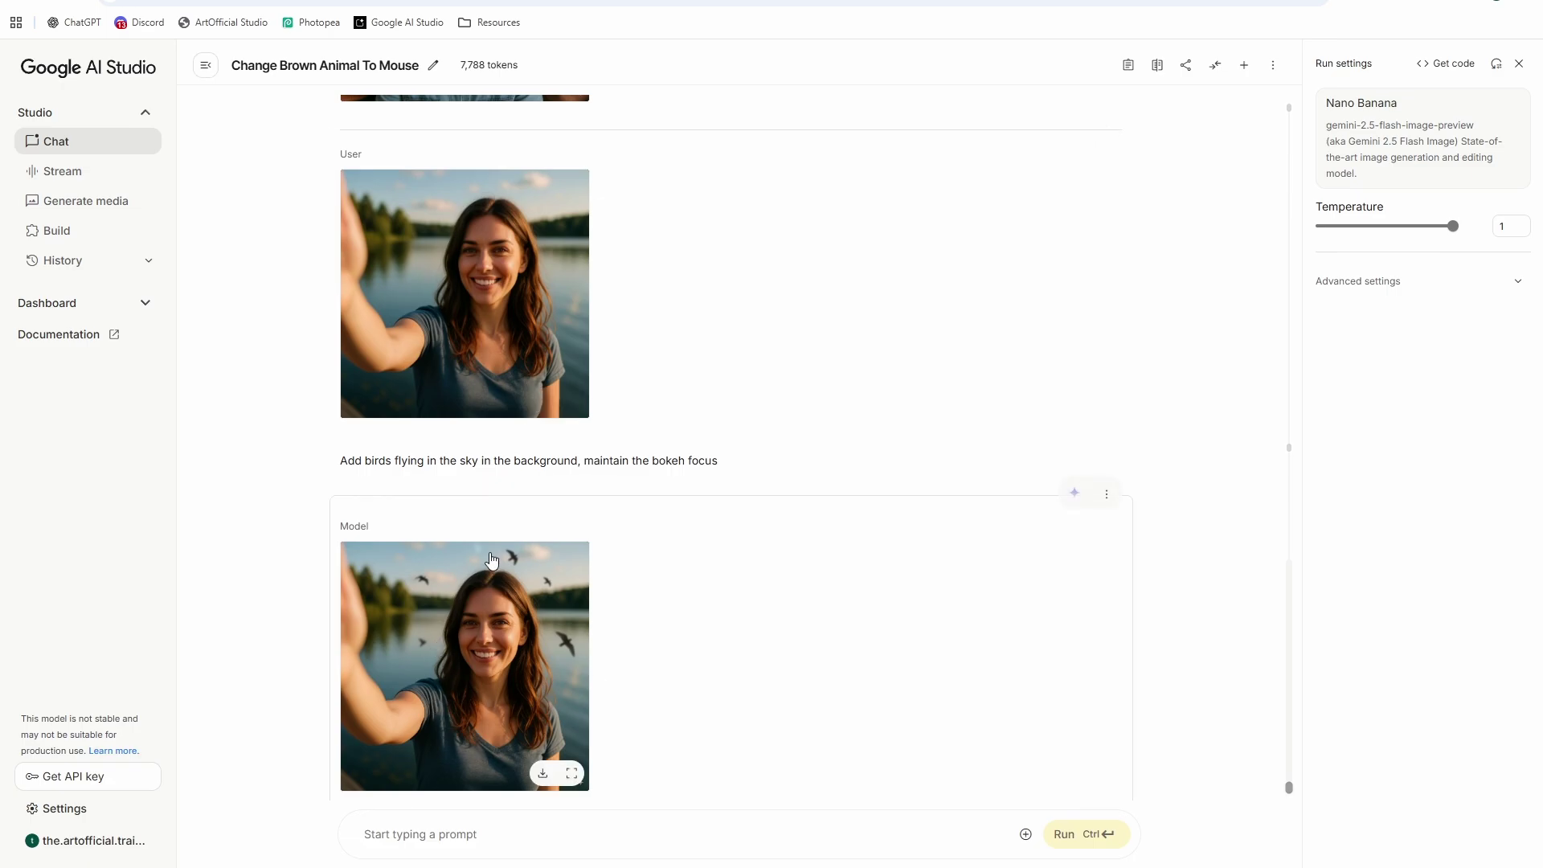
scroll(492, 561, "down", 1)
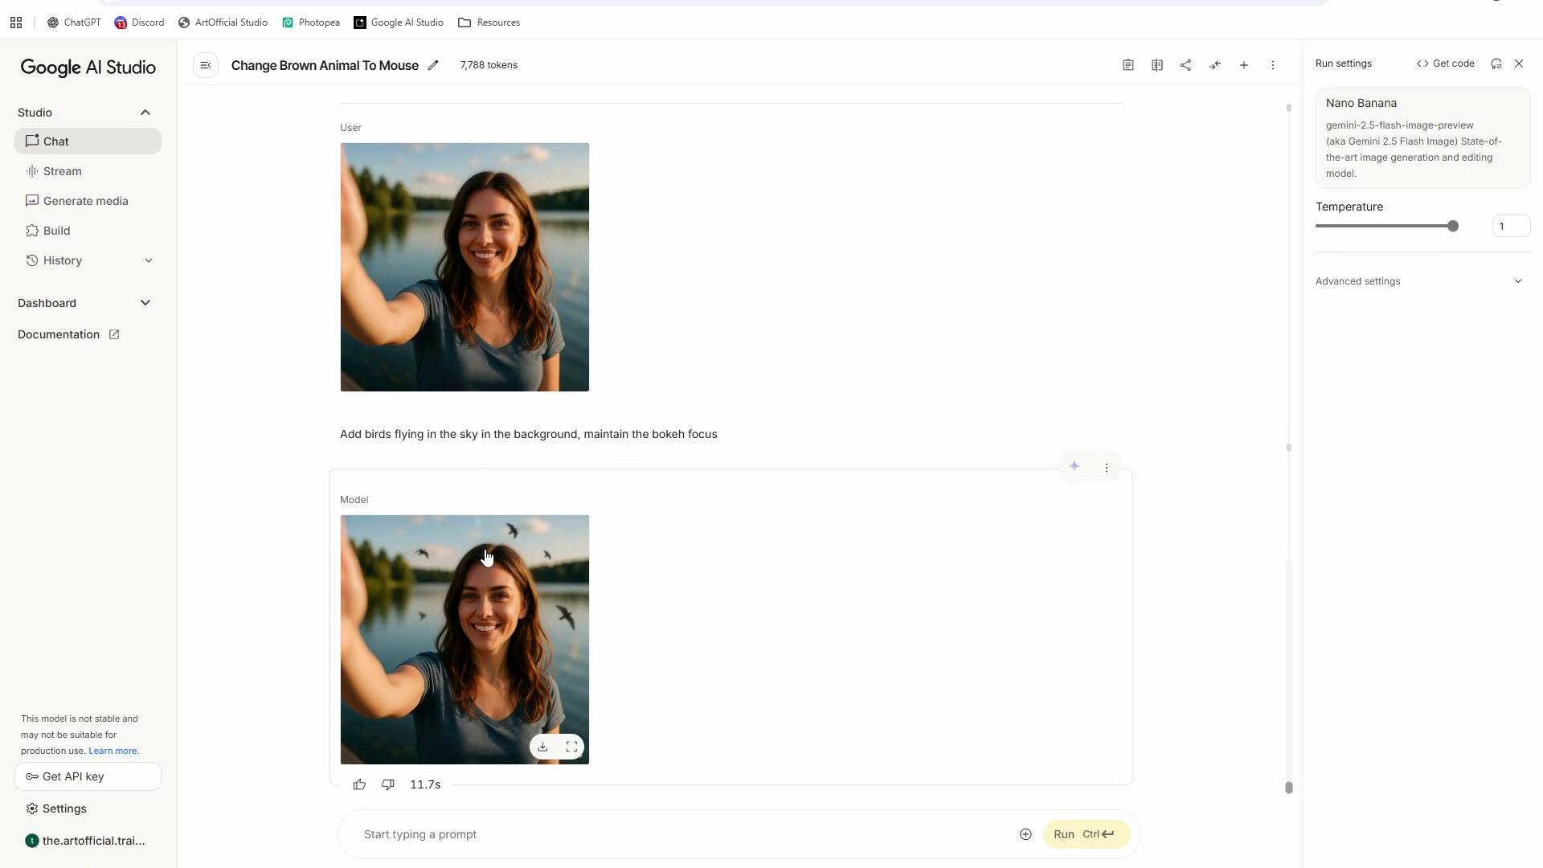
left_click(443, 587)
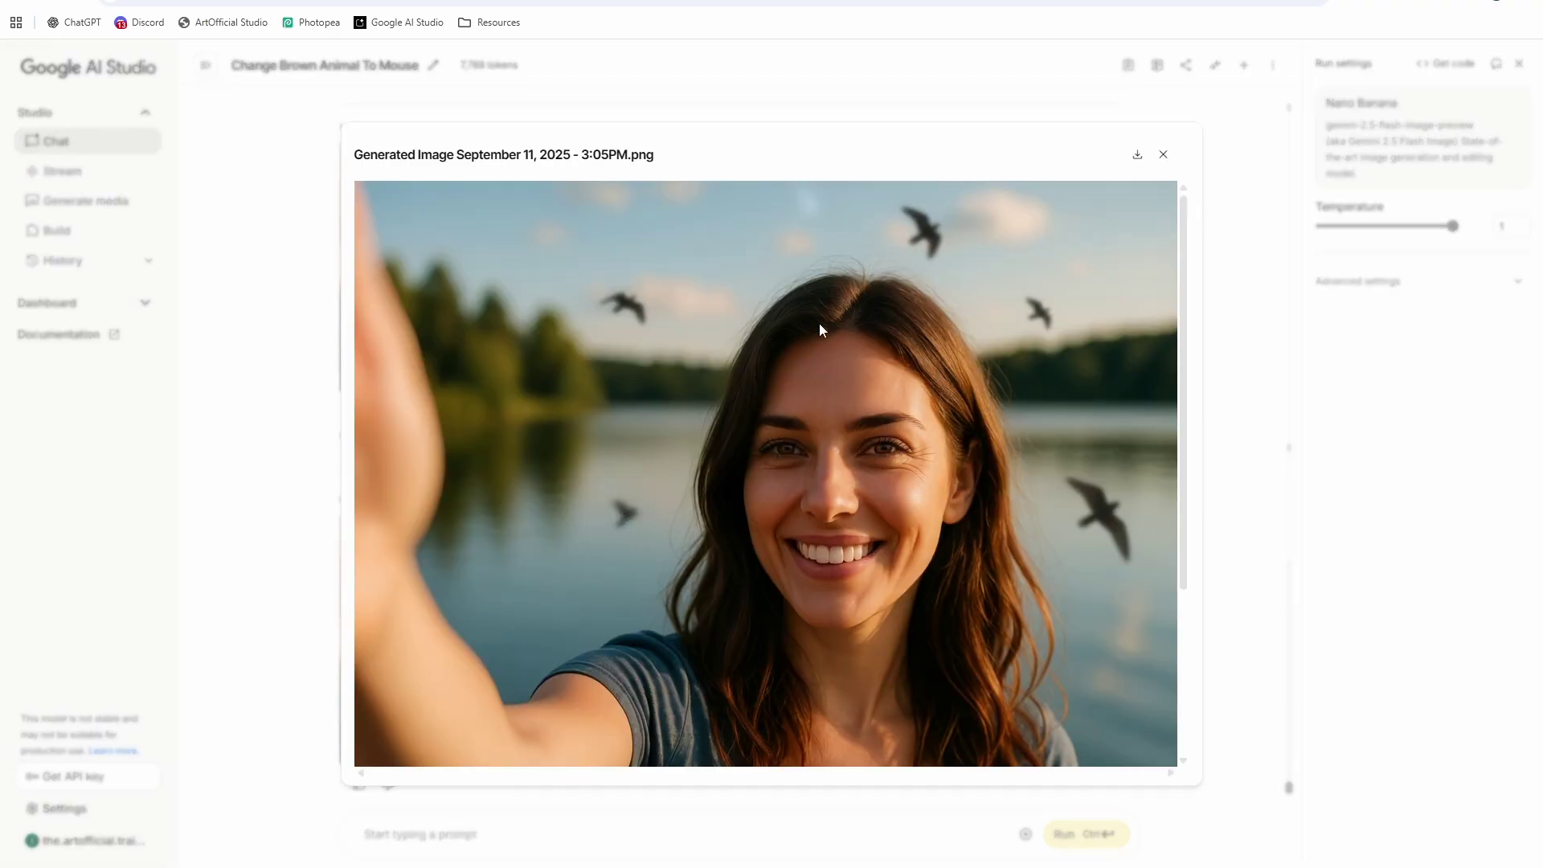
left_click(245, 463)
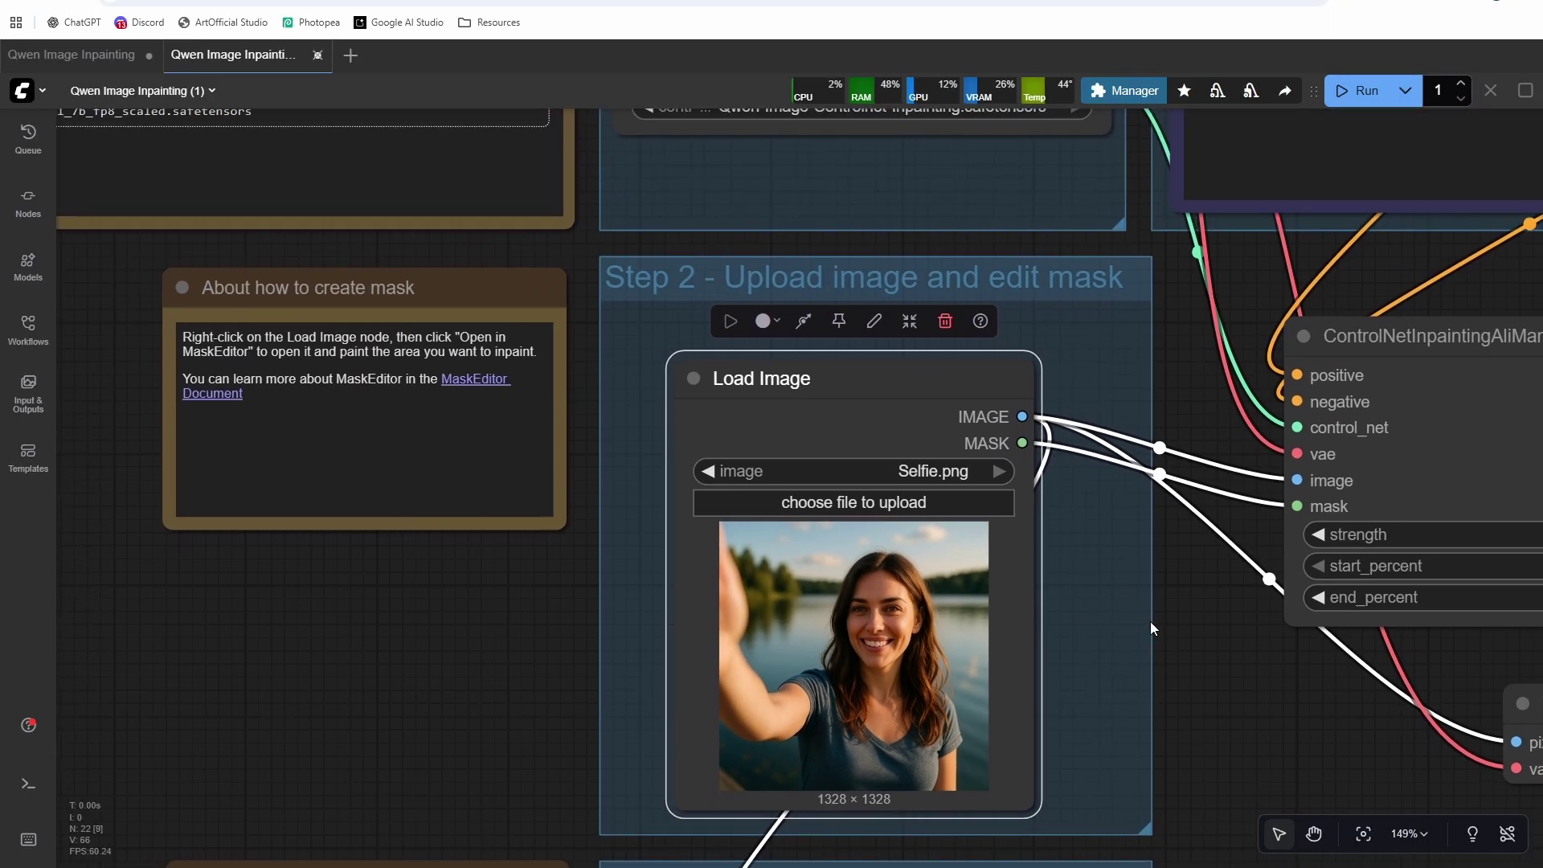
Step: In ComfyUI, load Selfie.png and mask three spots in the sky with a thicker brush
scroll(1150, 629, "up", 3)
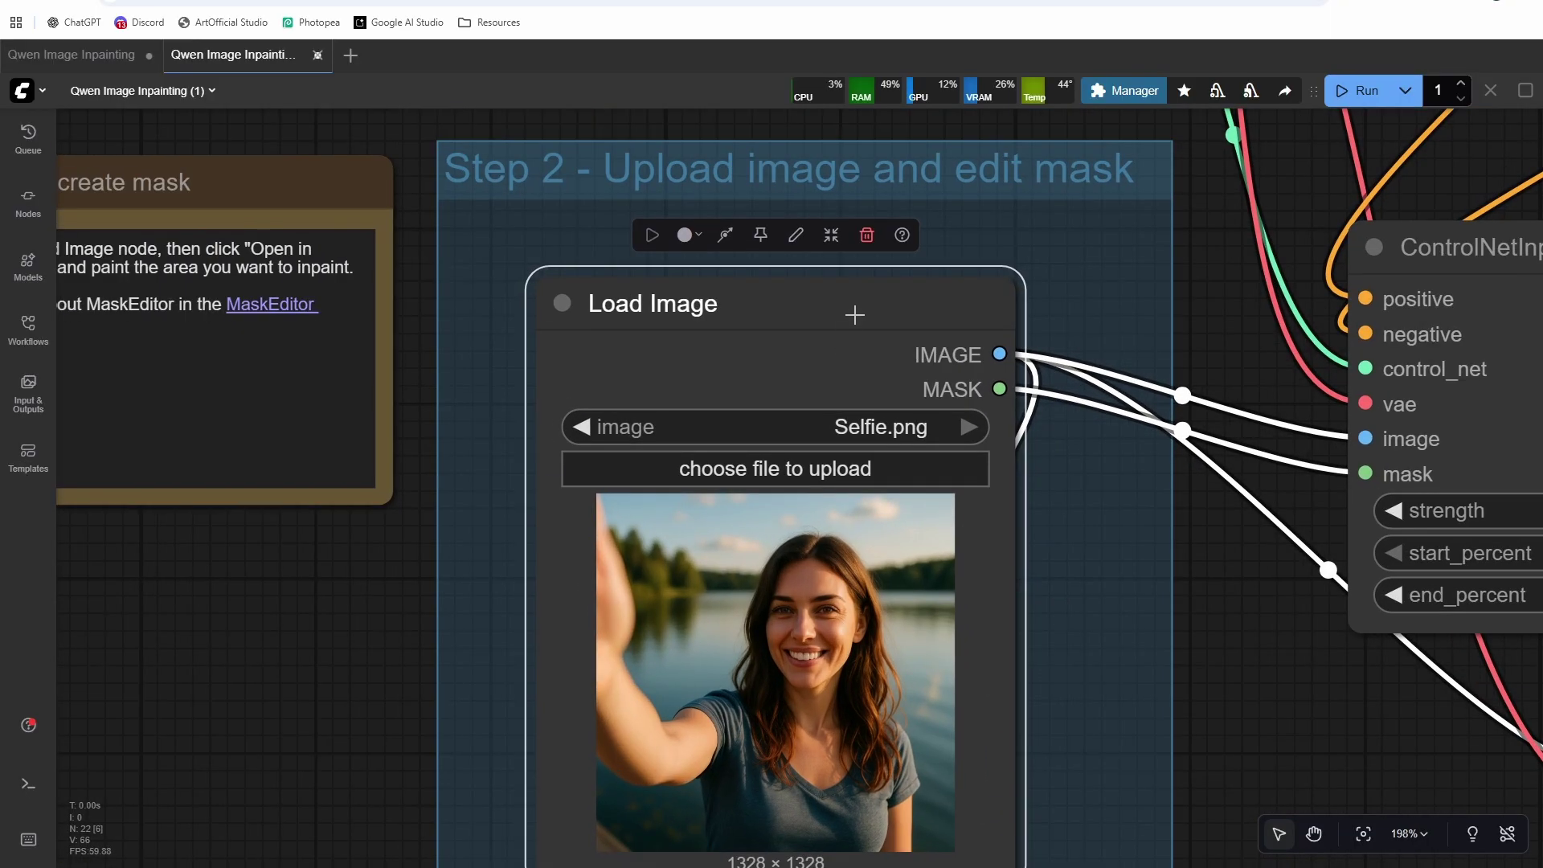
left_click(796, 237)
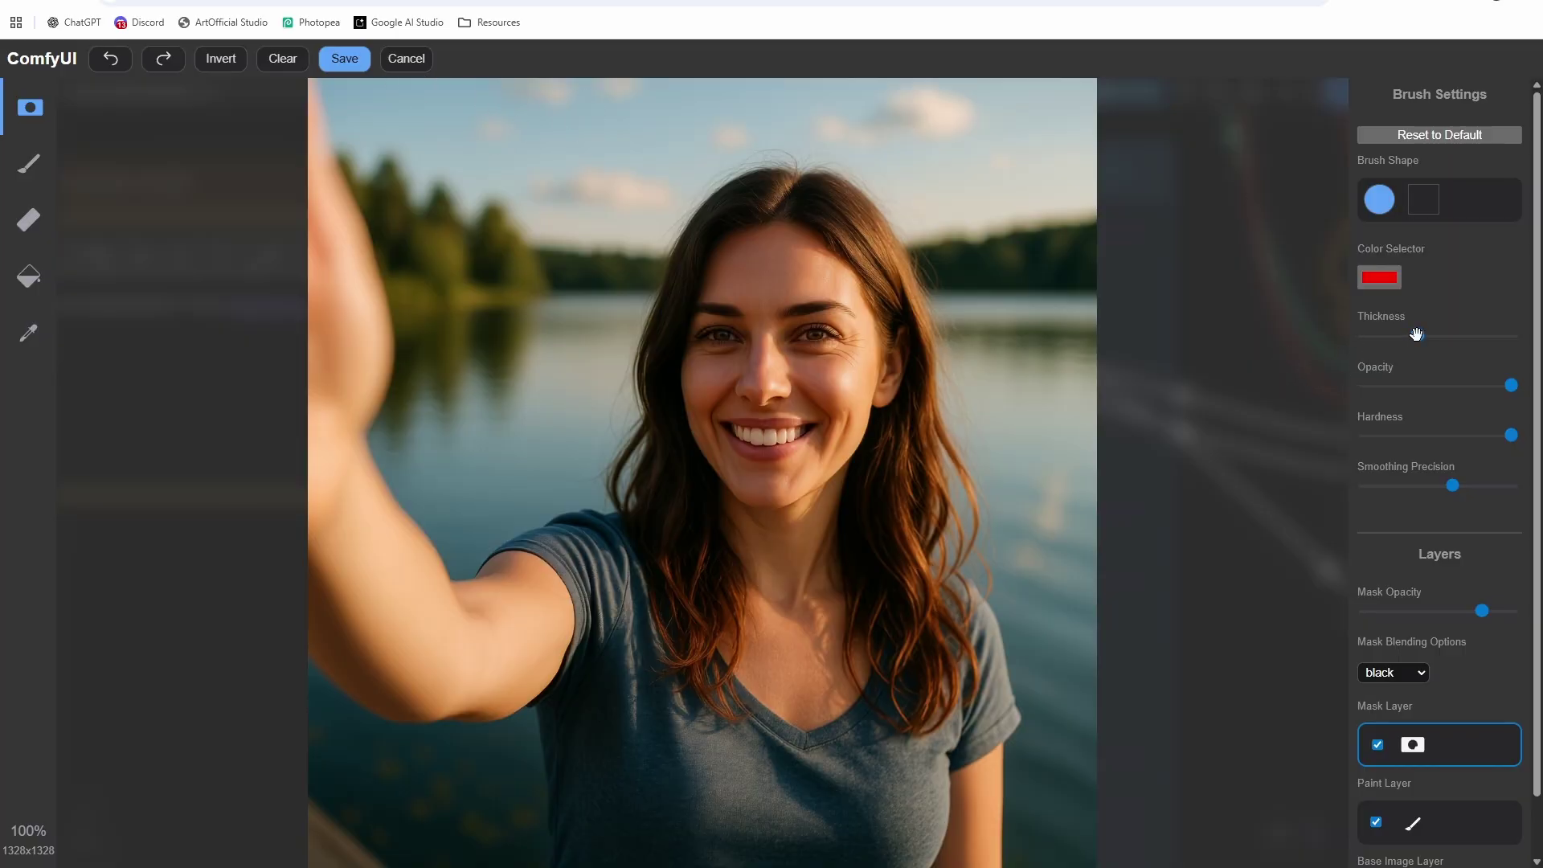
left_click_drag(1416, 334, 1447, 334)
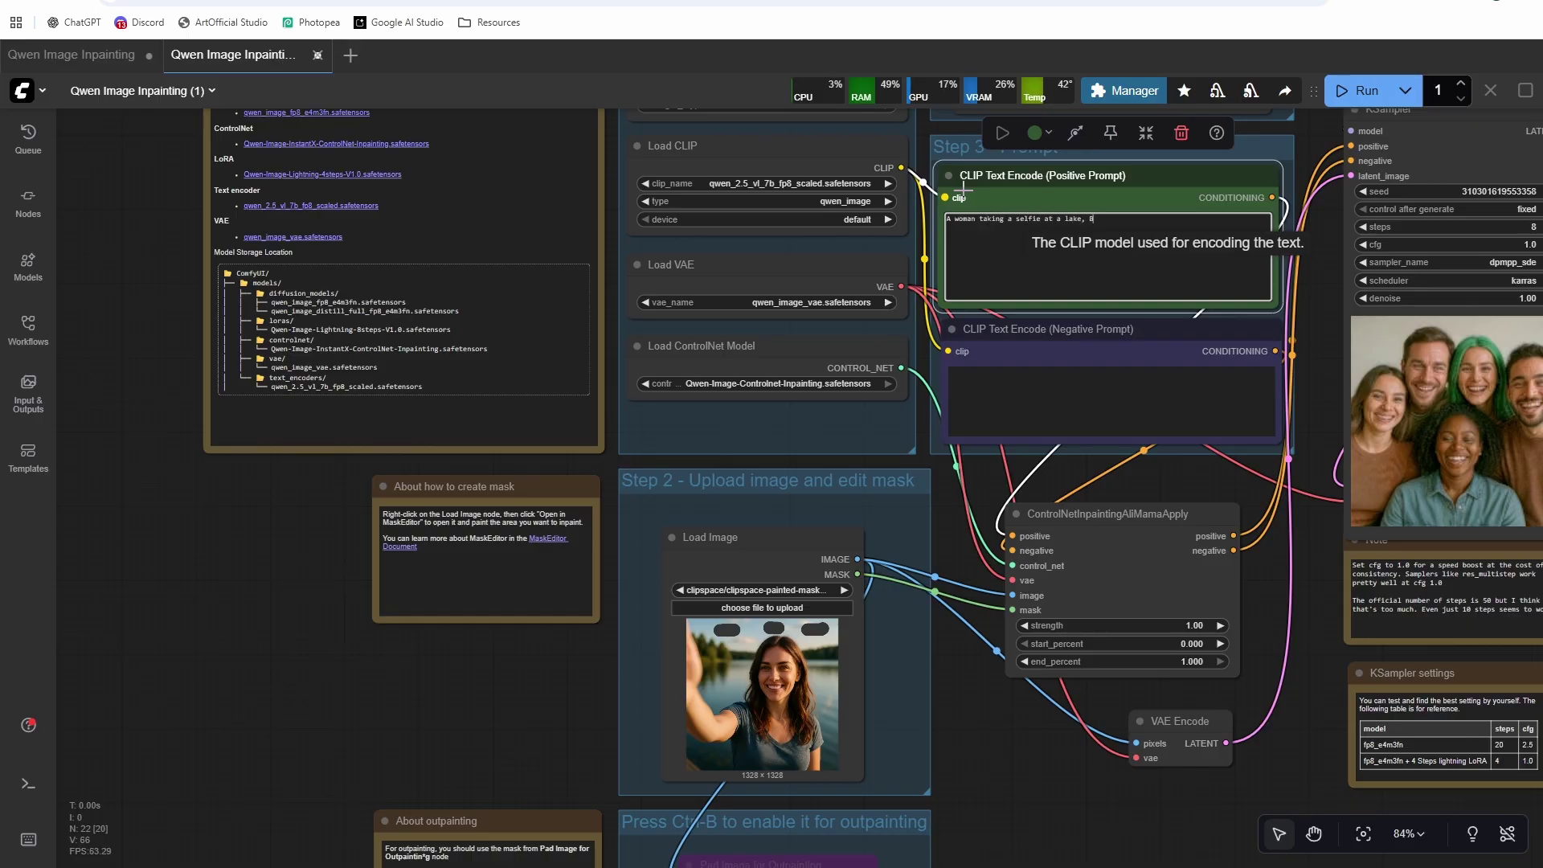
Step: Write a positive prompt describing a woman taking a selfie at a lake, with birds and bokeh
type("Birdsnd. Boke")
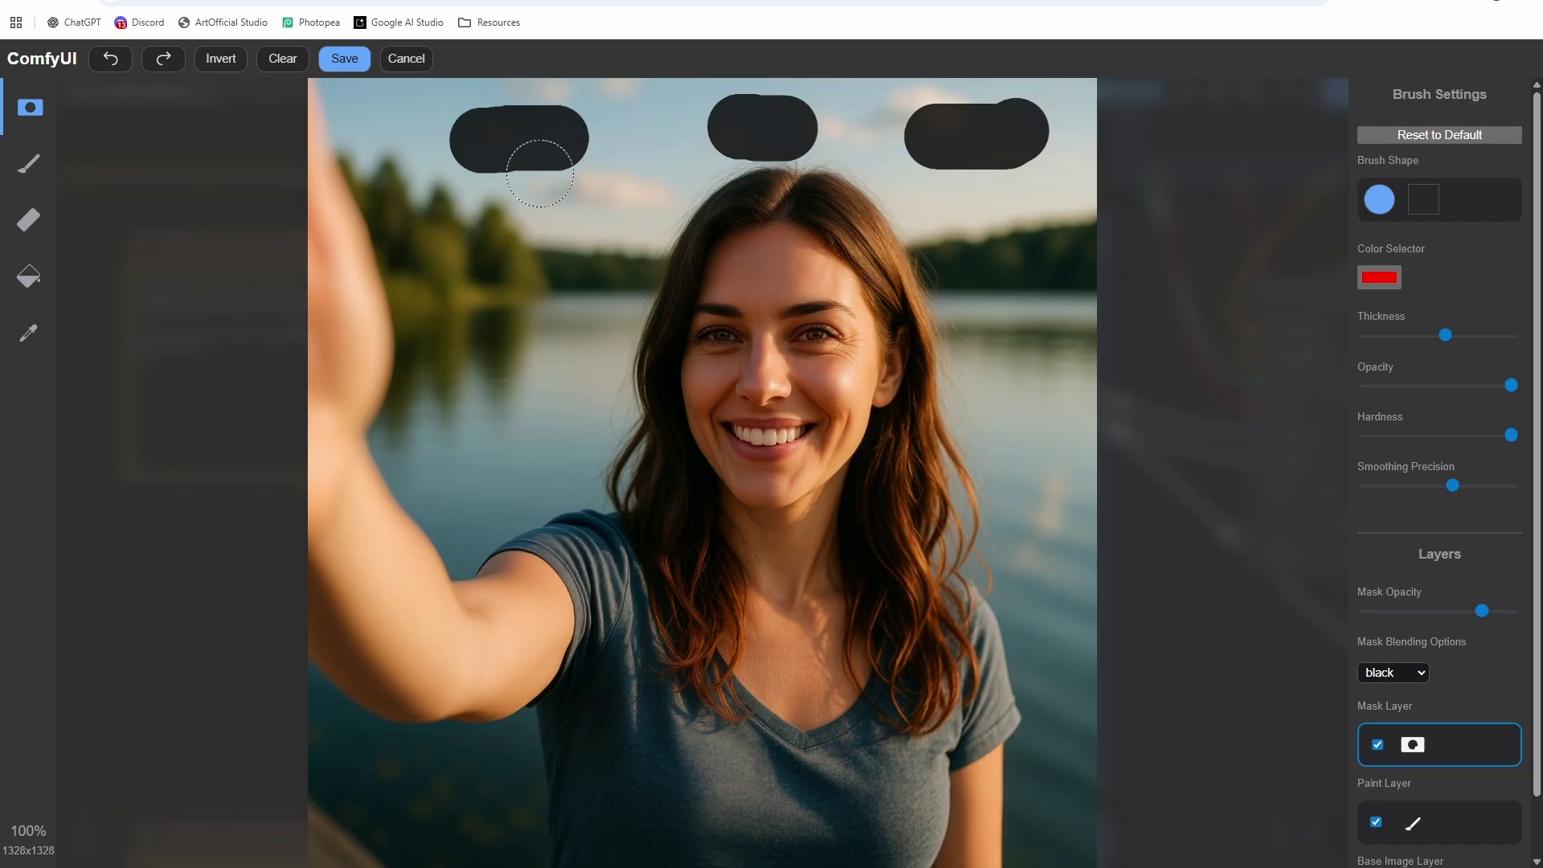
Step: Enlarge the masked sky spots on both sides of the woman's head in the selfie
mouse_move(534, 145)
left_mouse_down()
mouse_move(508, 175)
mouse_move(555, 167)
mouse_move(560, 128)
mouse_move(517, 117)
mouse_move(482, 149)
left_mouse_up()
left_click_drag(1006, 128, 927, 107)
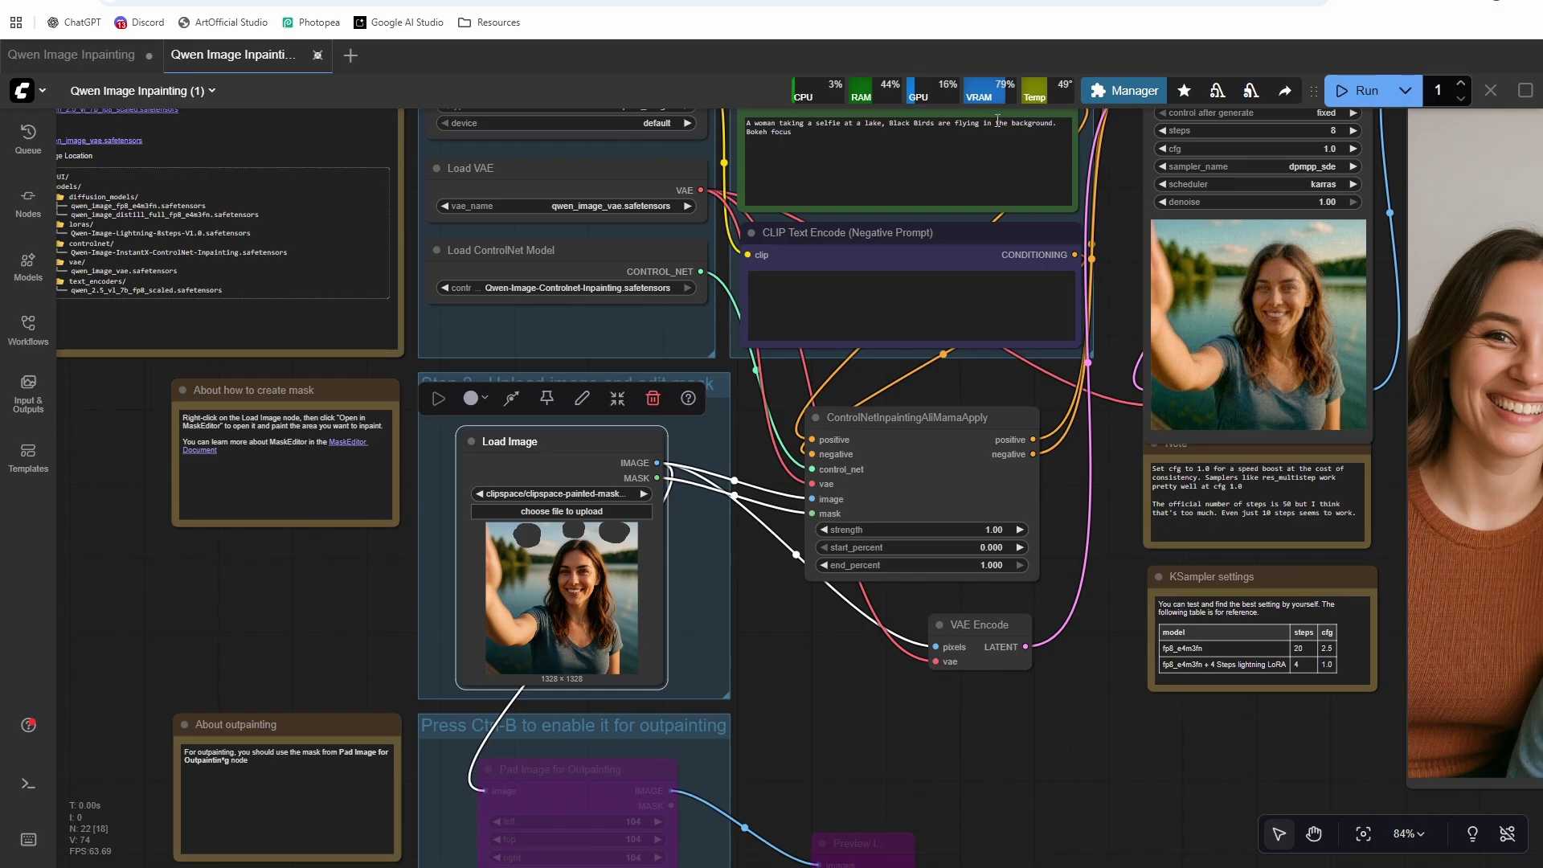
left_click(998, 121)
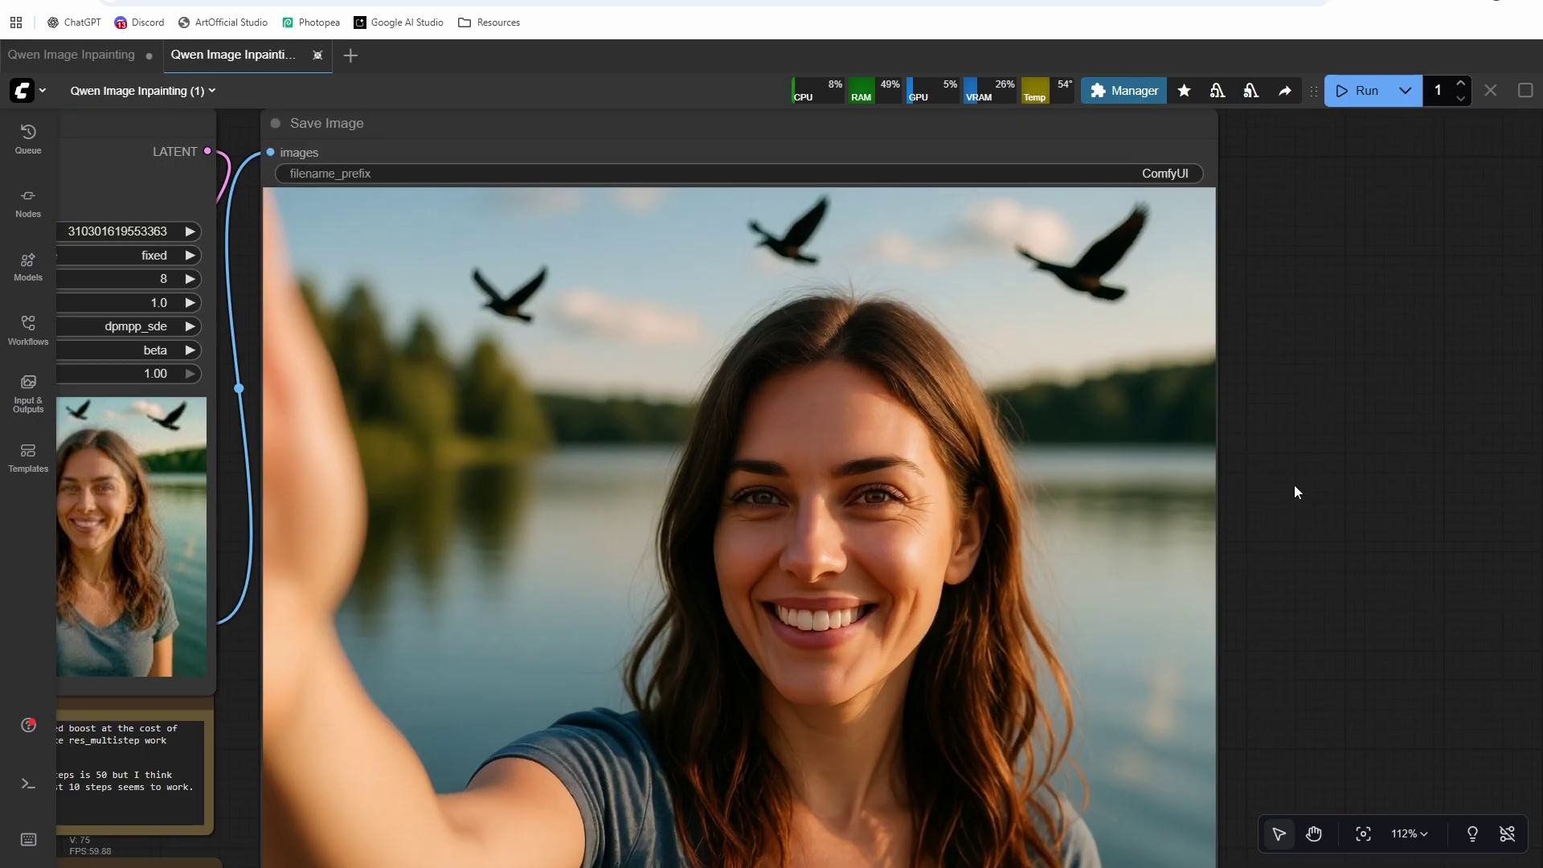
Step: Examine the generated selfie with the birds in the sky and the KSampler settings used for it
left_click_drag(1300, 487, 1358, 453)
scroll(1403, 416, "down", 2)
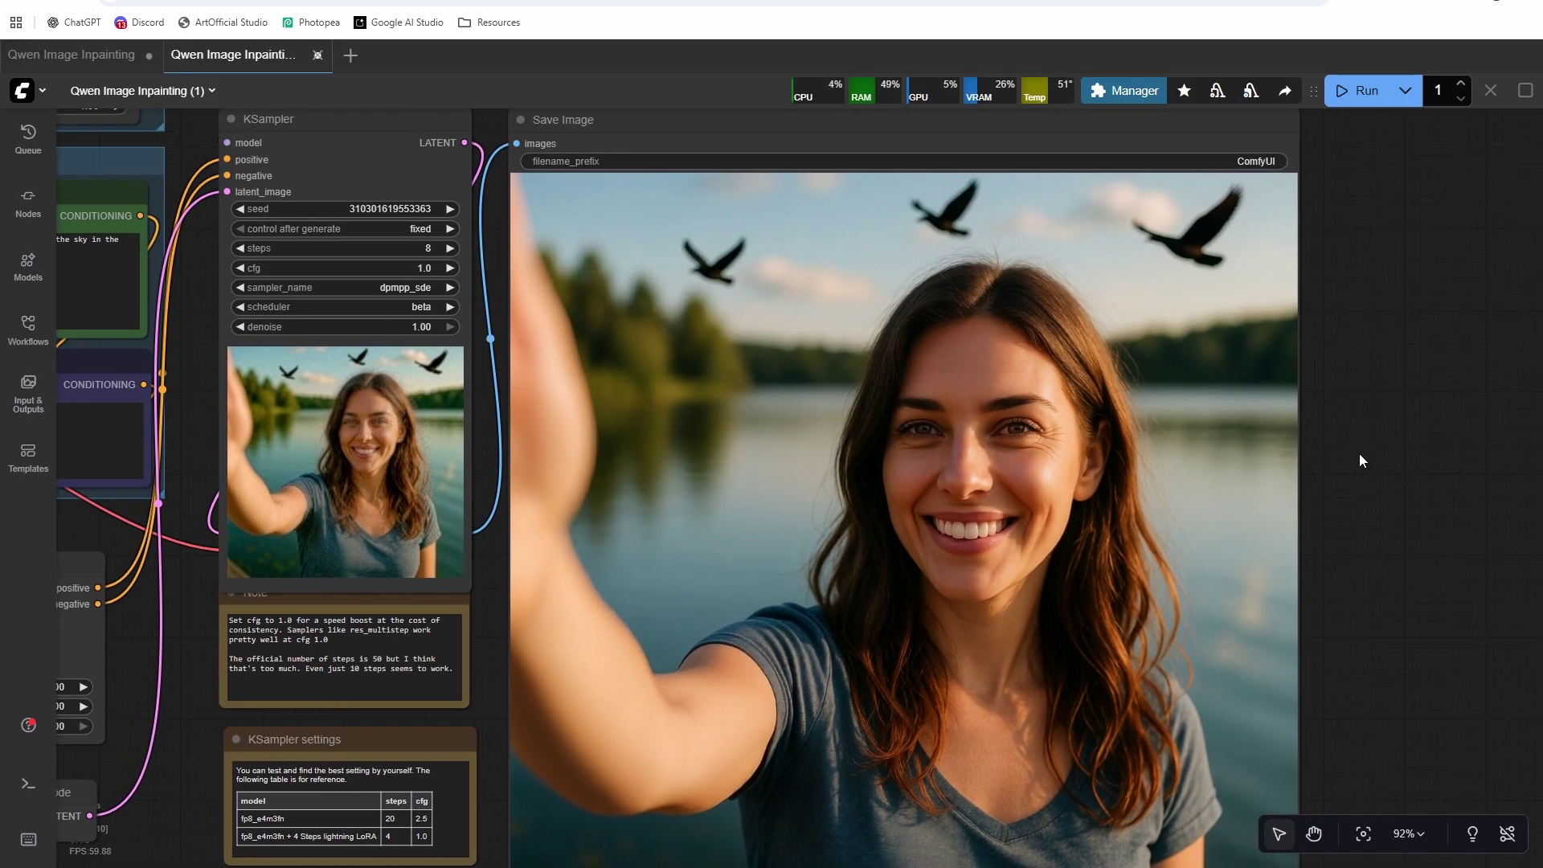
scroll(1360, 458, "down", 2)
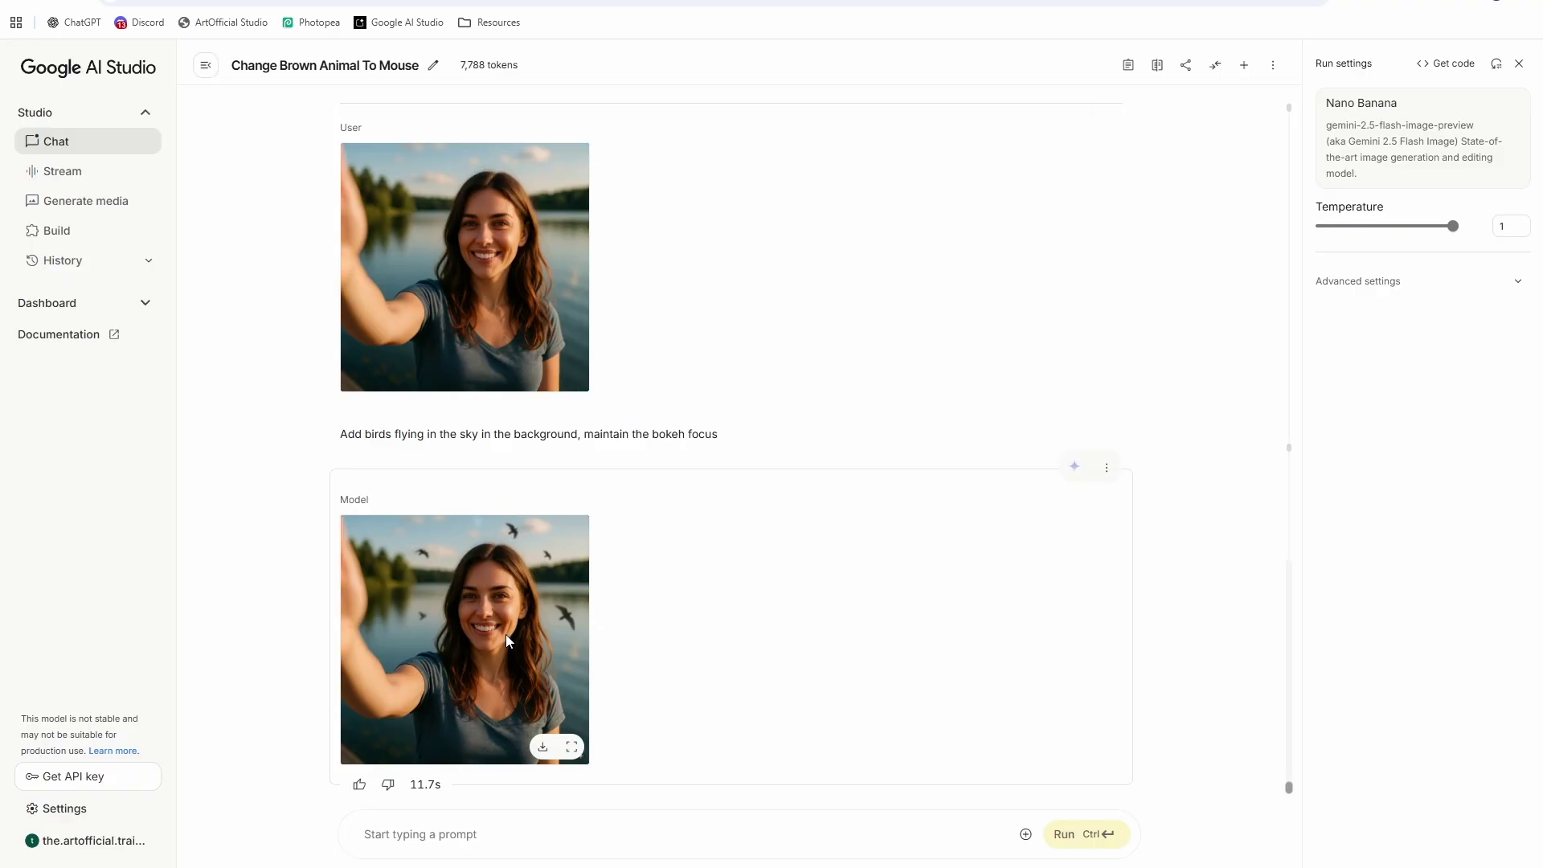
left_click(507, 639)
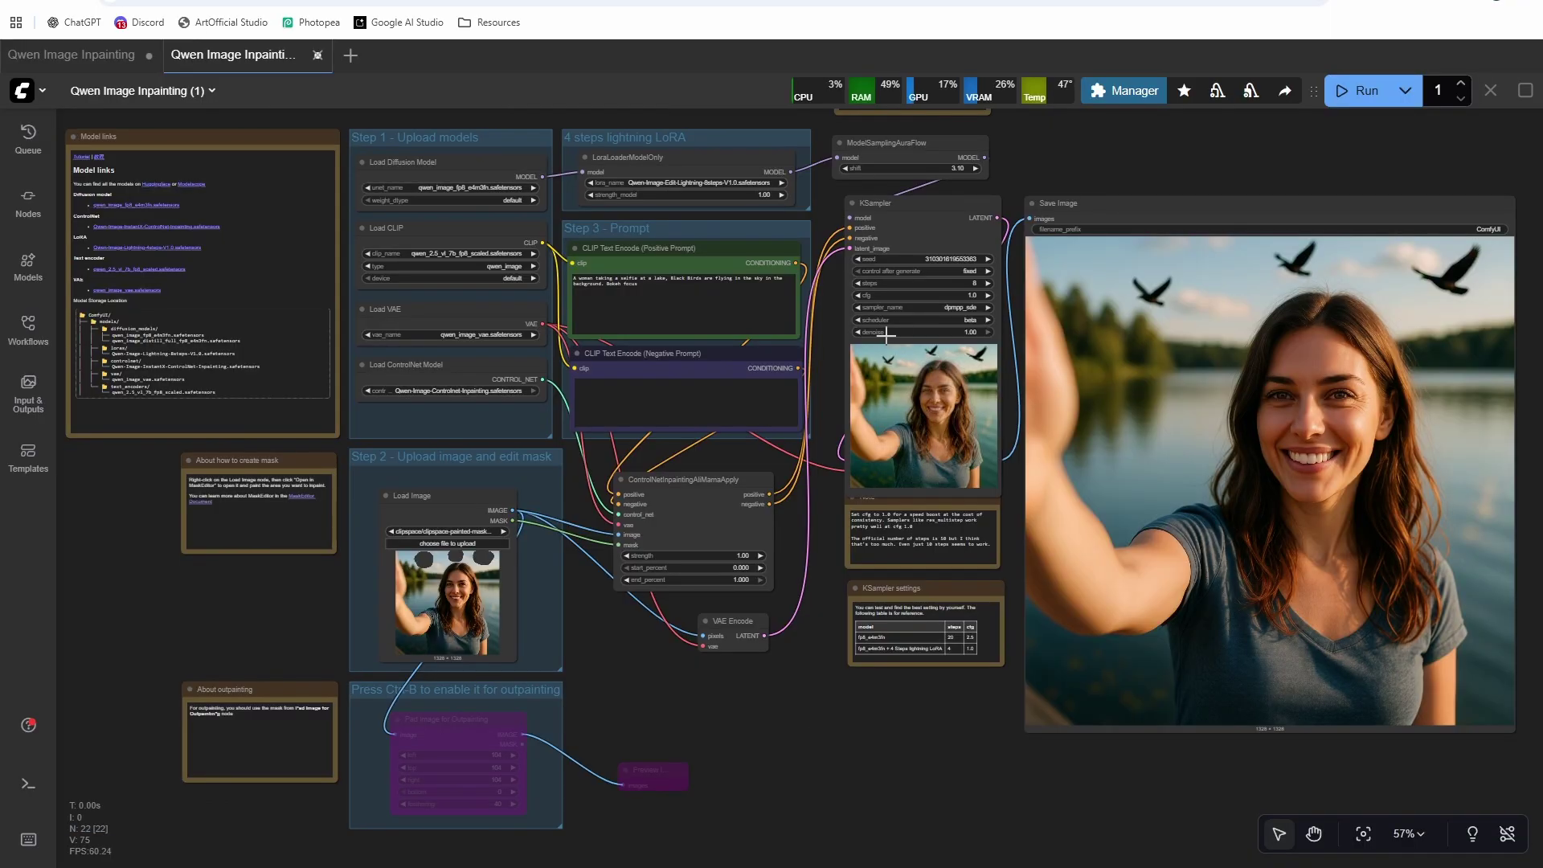
scroll(919, 302, "up", 4)
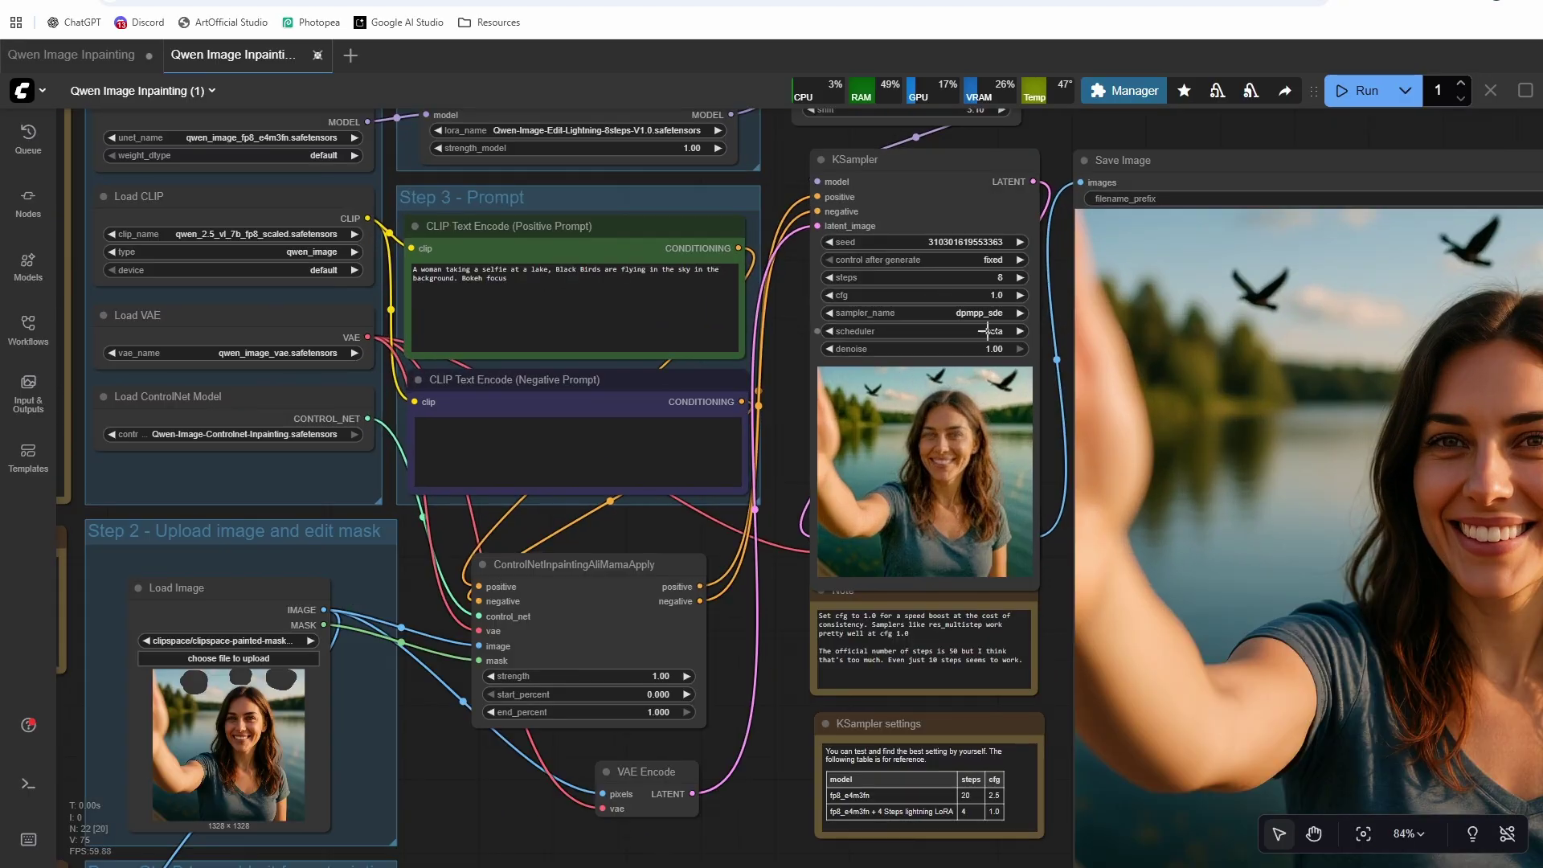
left_click(990, 335)
scroll(808, 515, "down", 1)
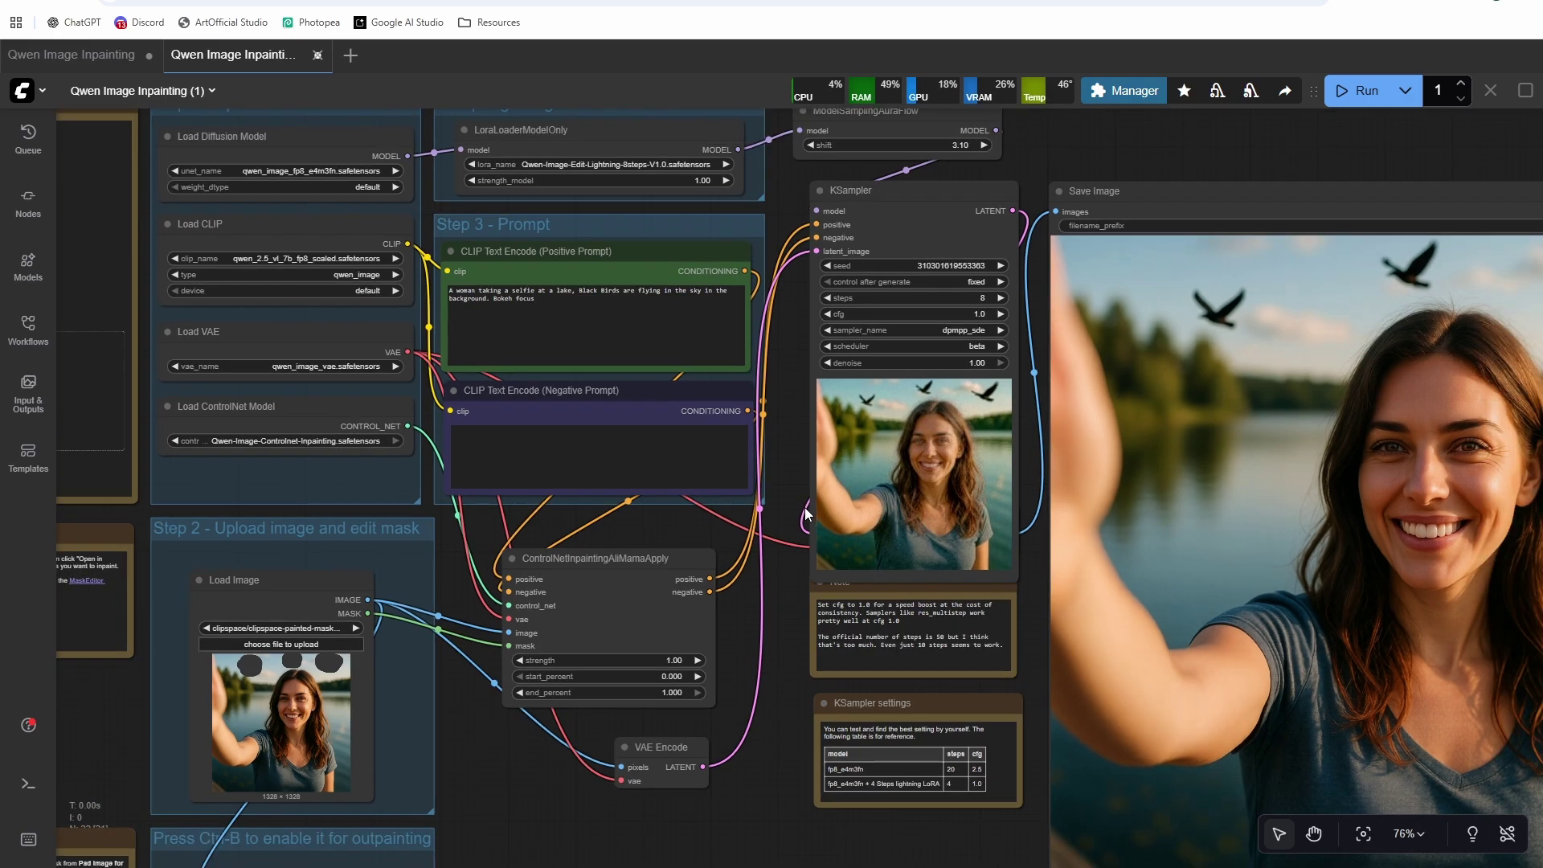
Step: Bypass the LoraLoaderModelOnly node that loads the Qwen-Image-Edit-Lightning LoRA
scroll(771, 624, "down", 1)
left_click_drag(770, 620, 528, 599)
scroll(544, 231, "up", 2)
scroll(544, 231, "left", 2)
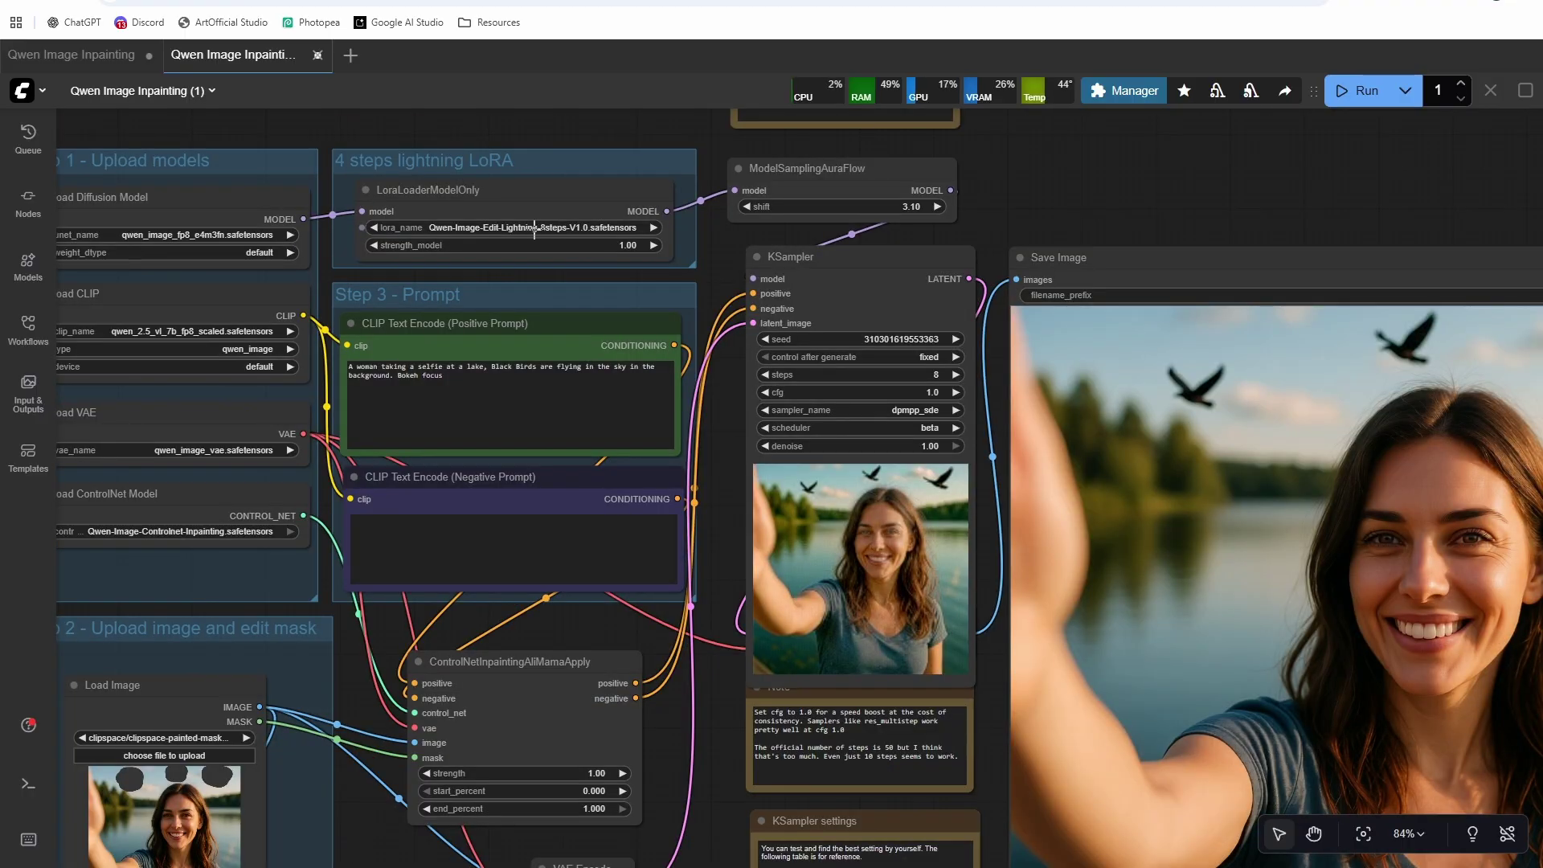
left_click(550, 191)
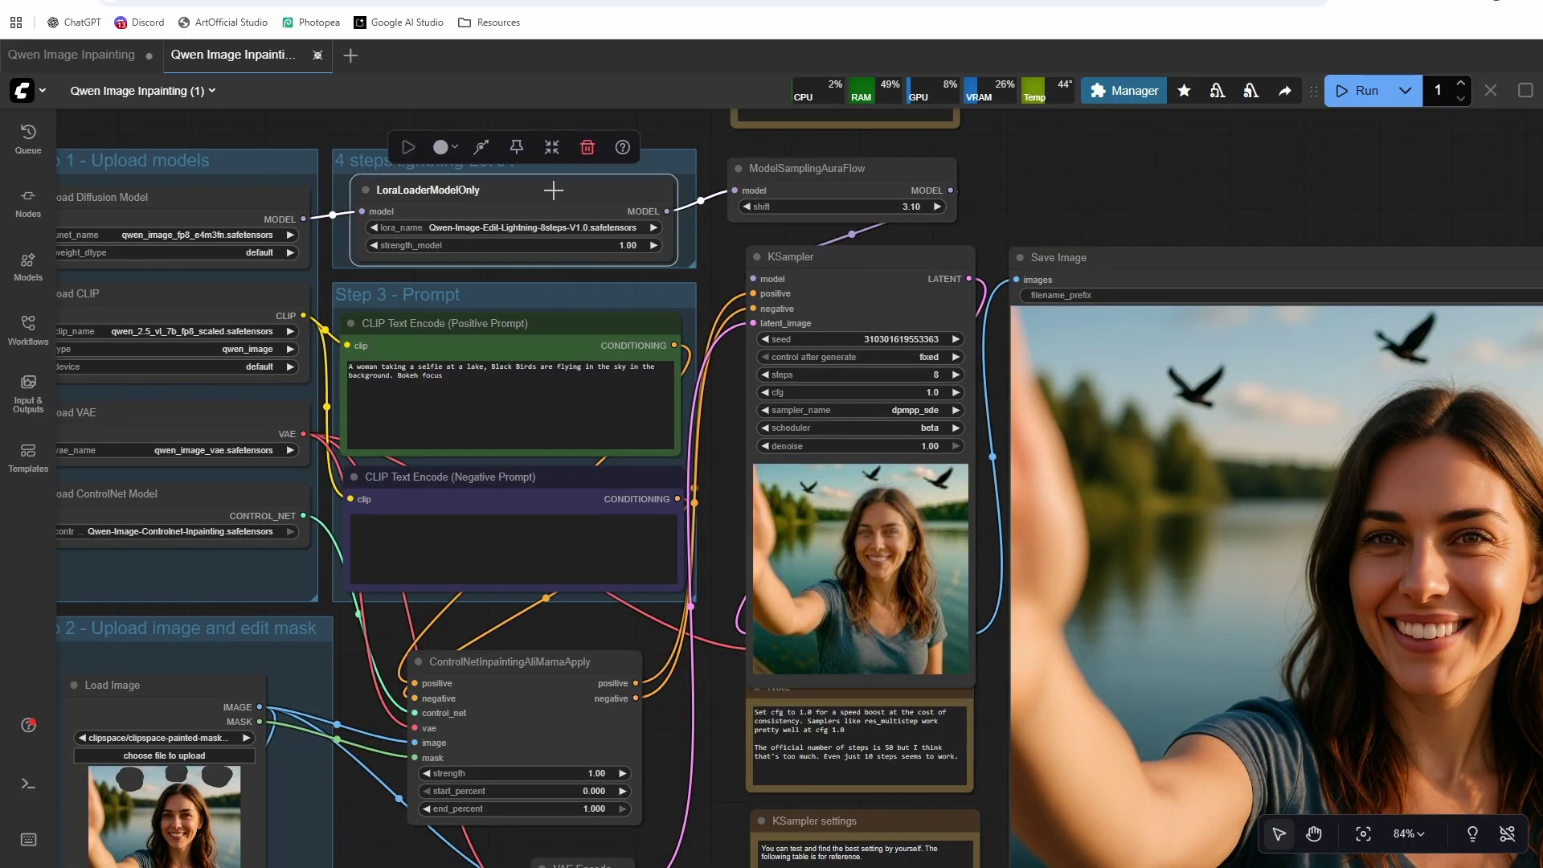
left_click(483, 148)
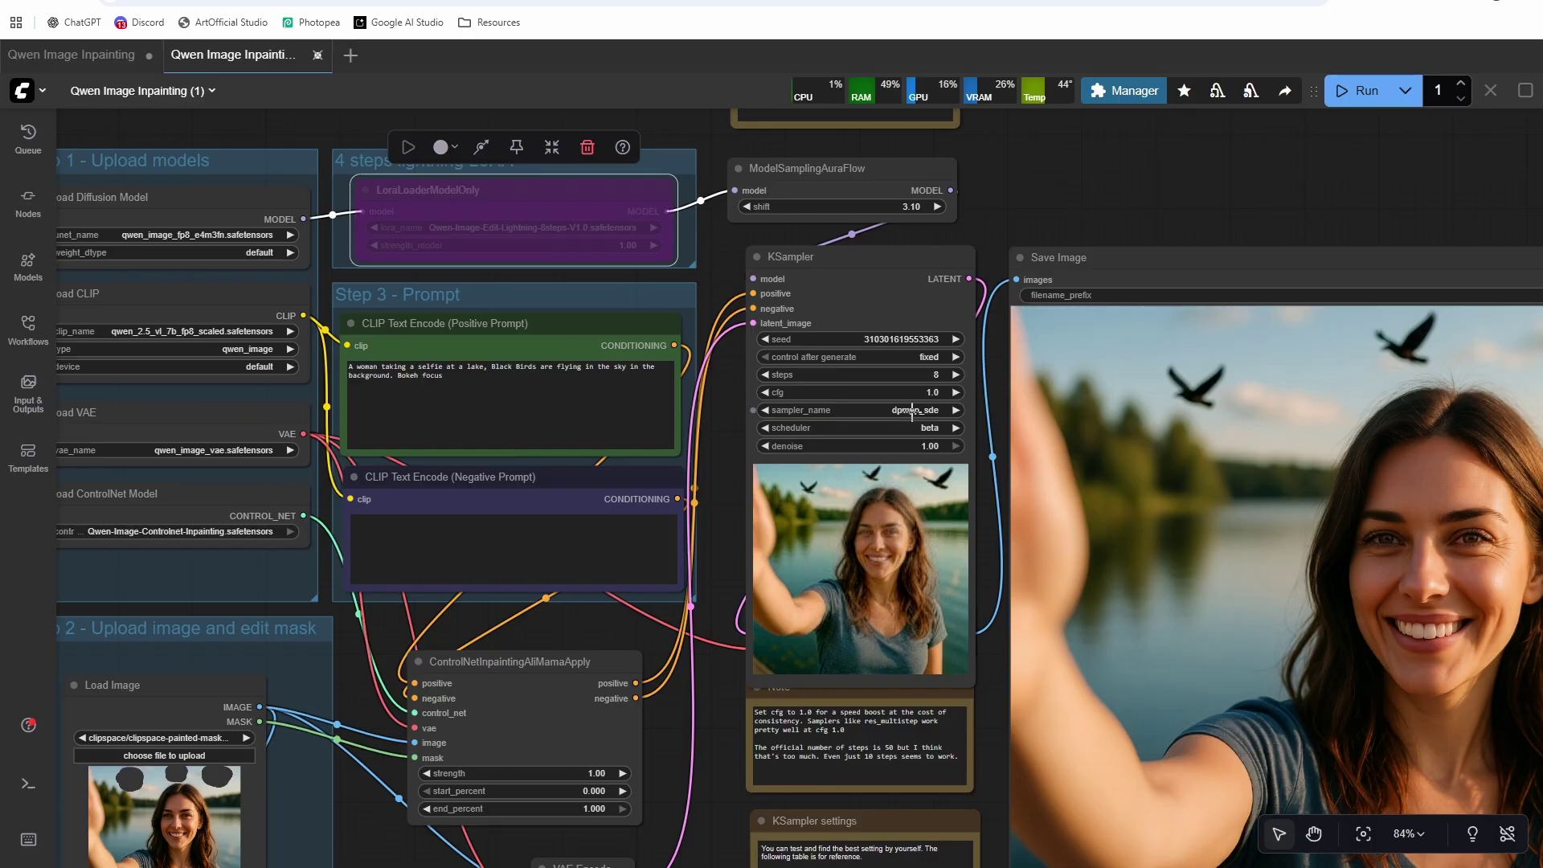
Step: Set the KSampler to 20 steps and a cfg of 2.5
left_click(904, 376)
type("20")
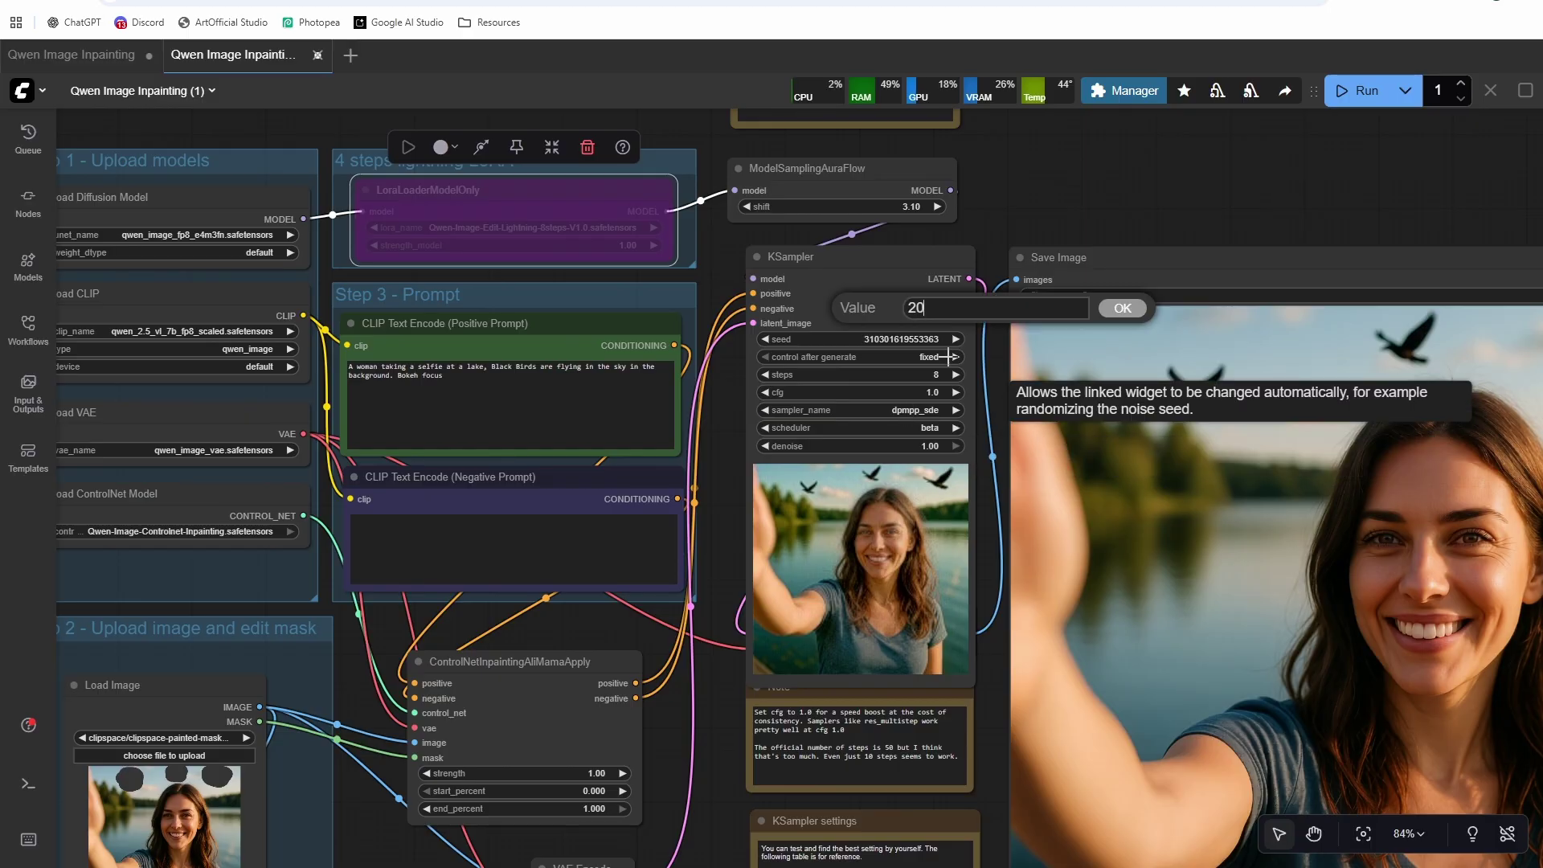
key("Return")
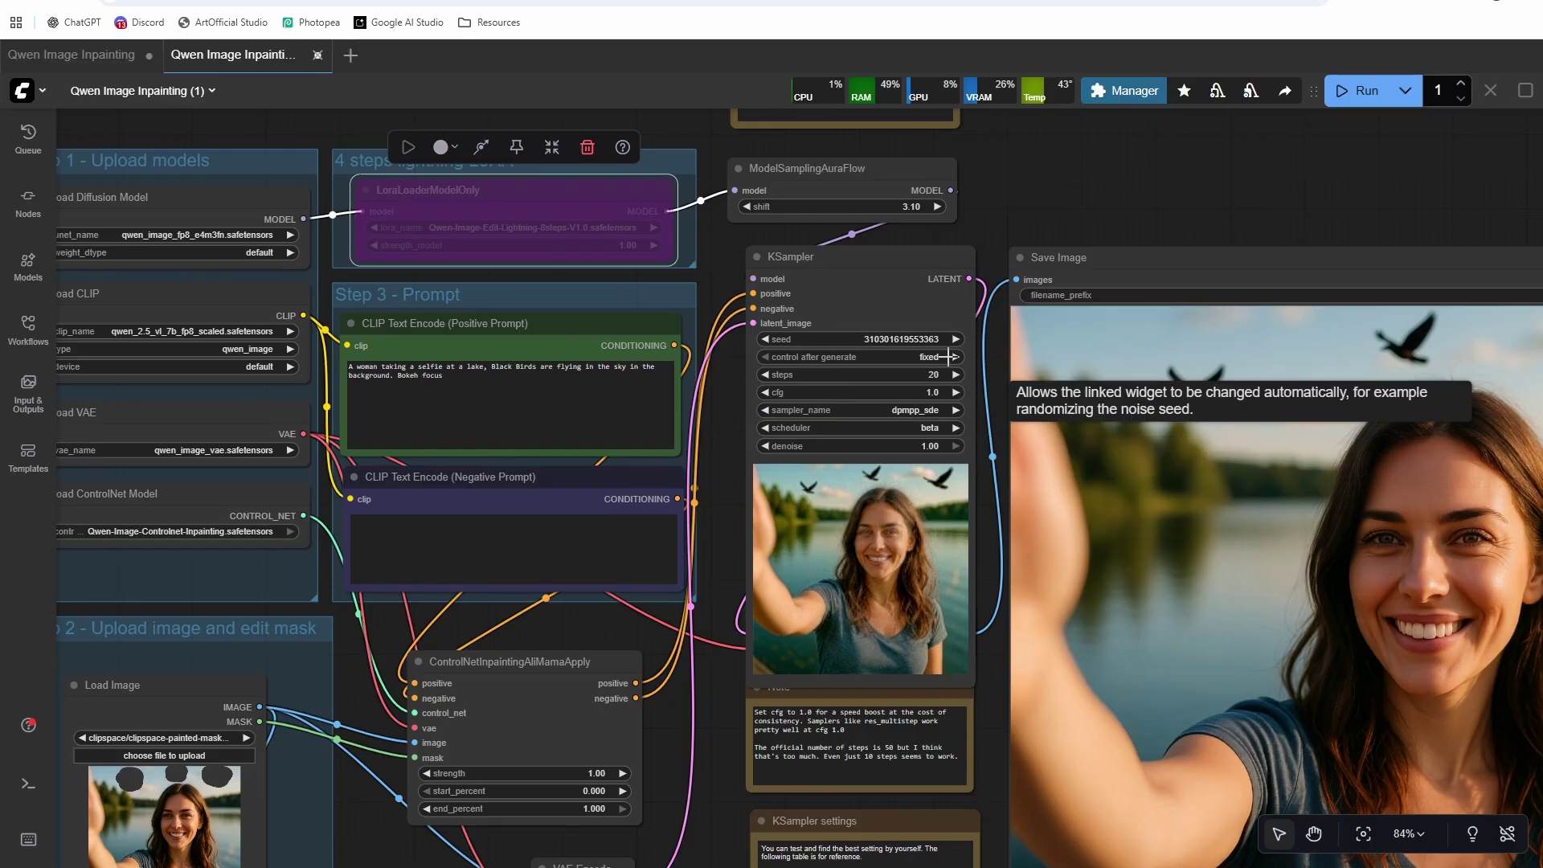
left_click(909, 391)
type("2.5")
key("Return")
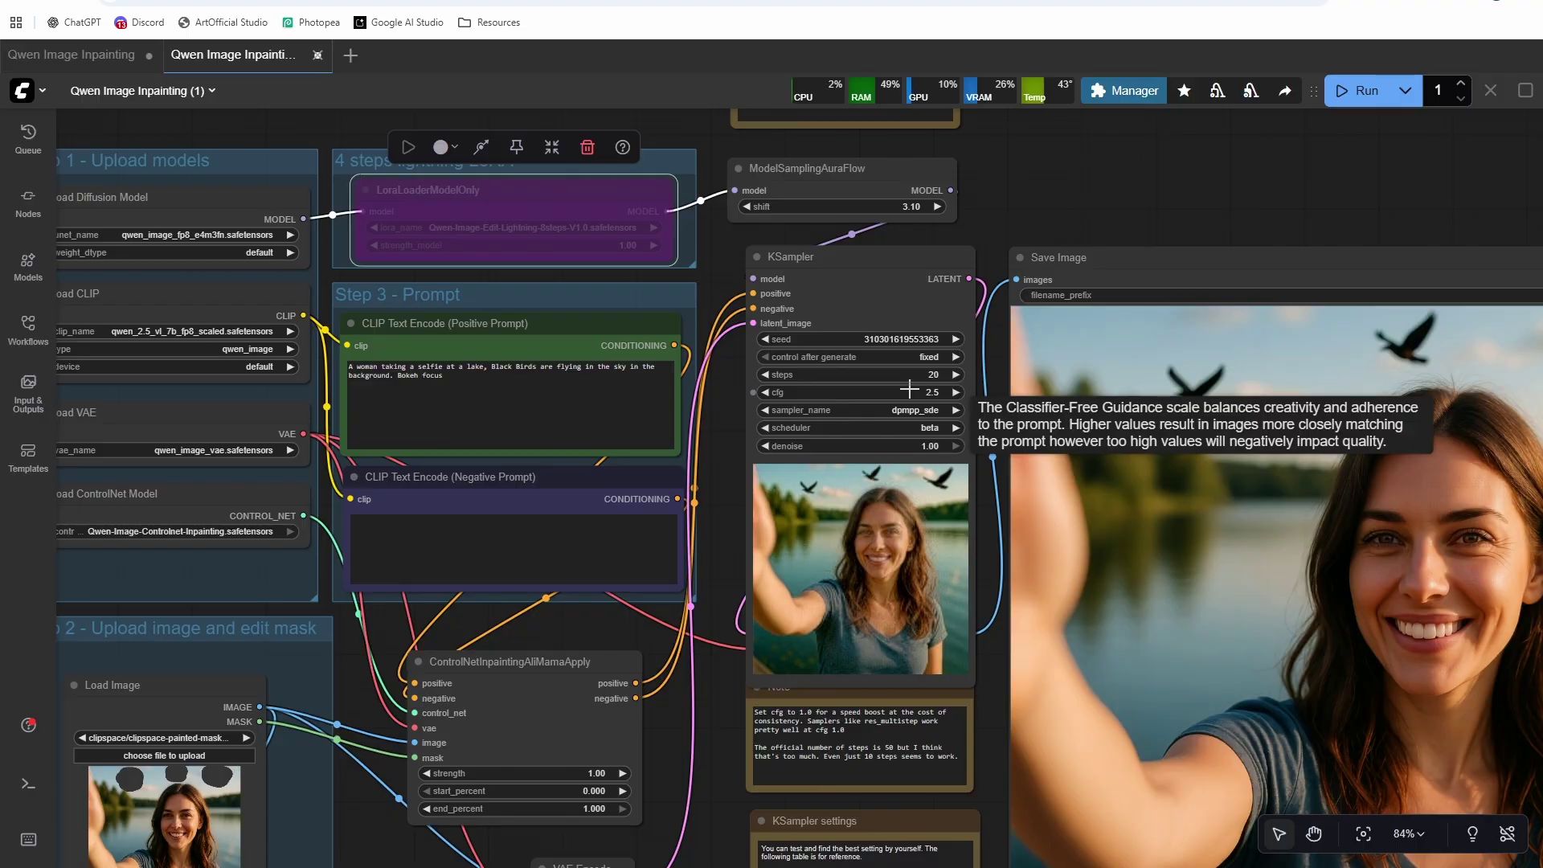
scroll(909, 390, "down", 4)
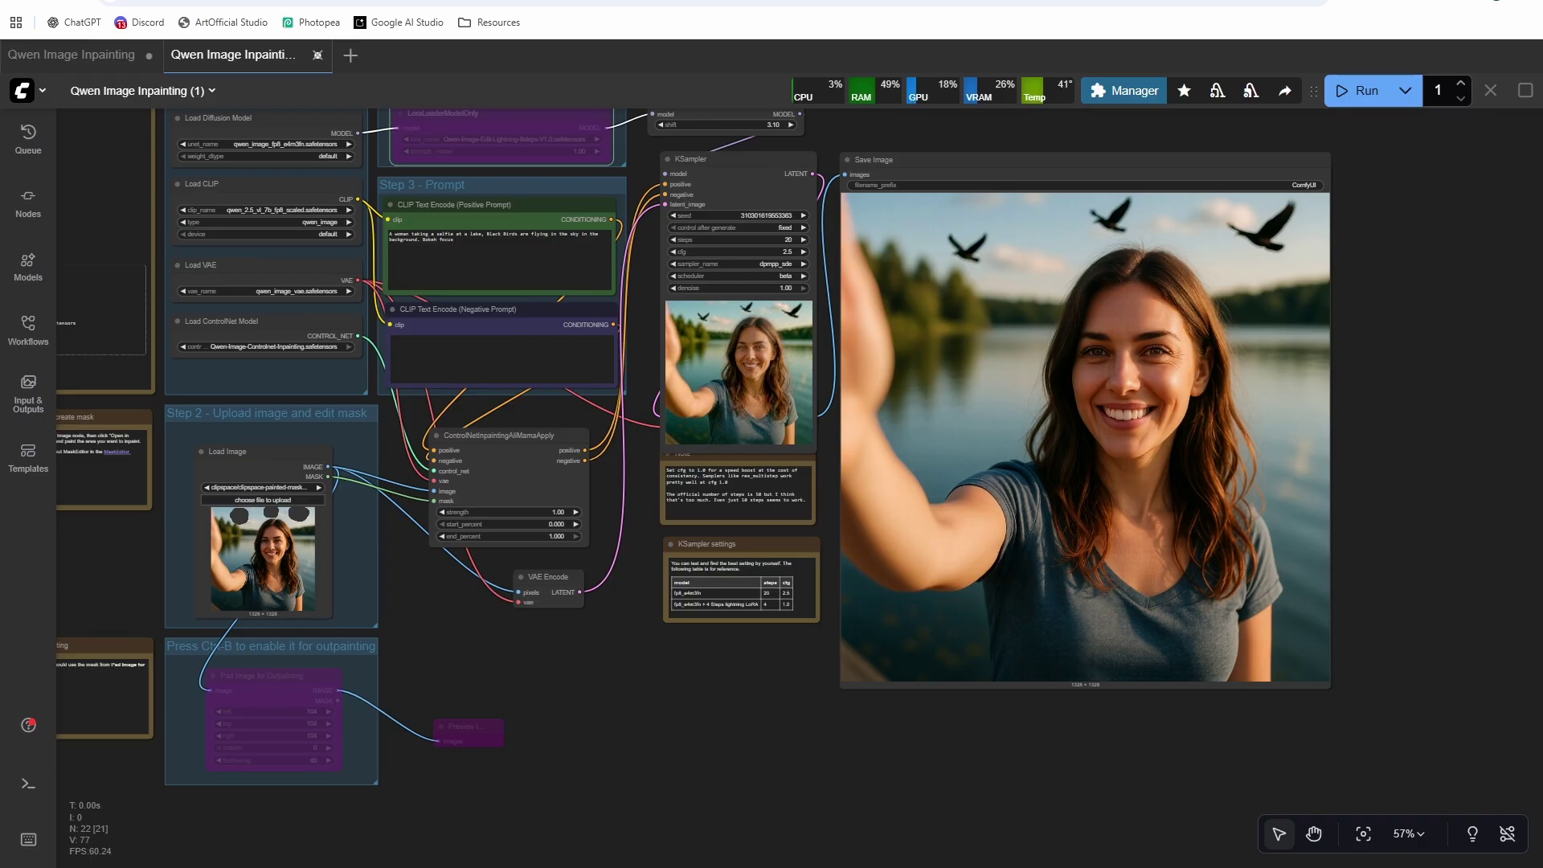
Step: Bring the pictures of the man with the banana and the empty street into view in the photo viewer, shrunk for side-by-side comparison
left_click_drag(1542, 68, 512, 80)
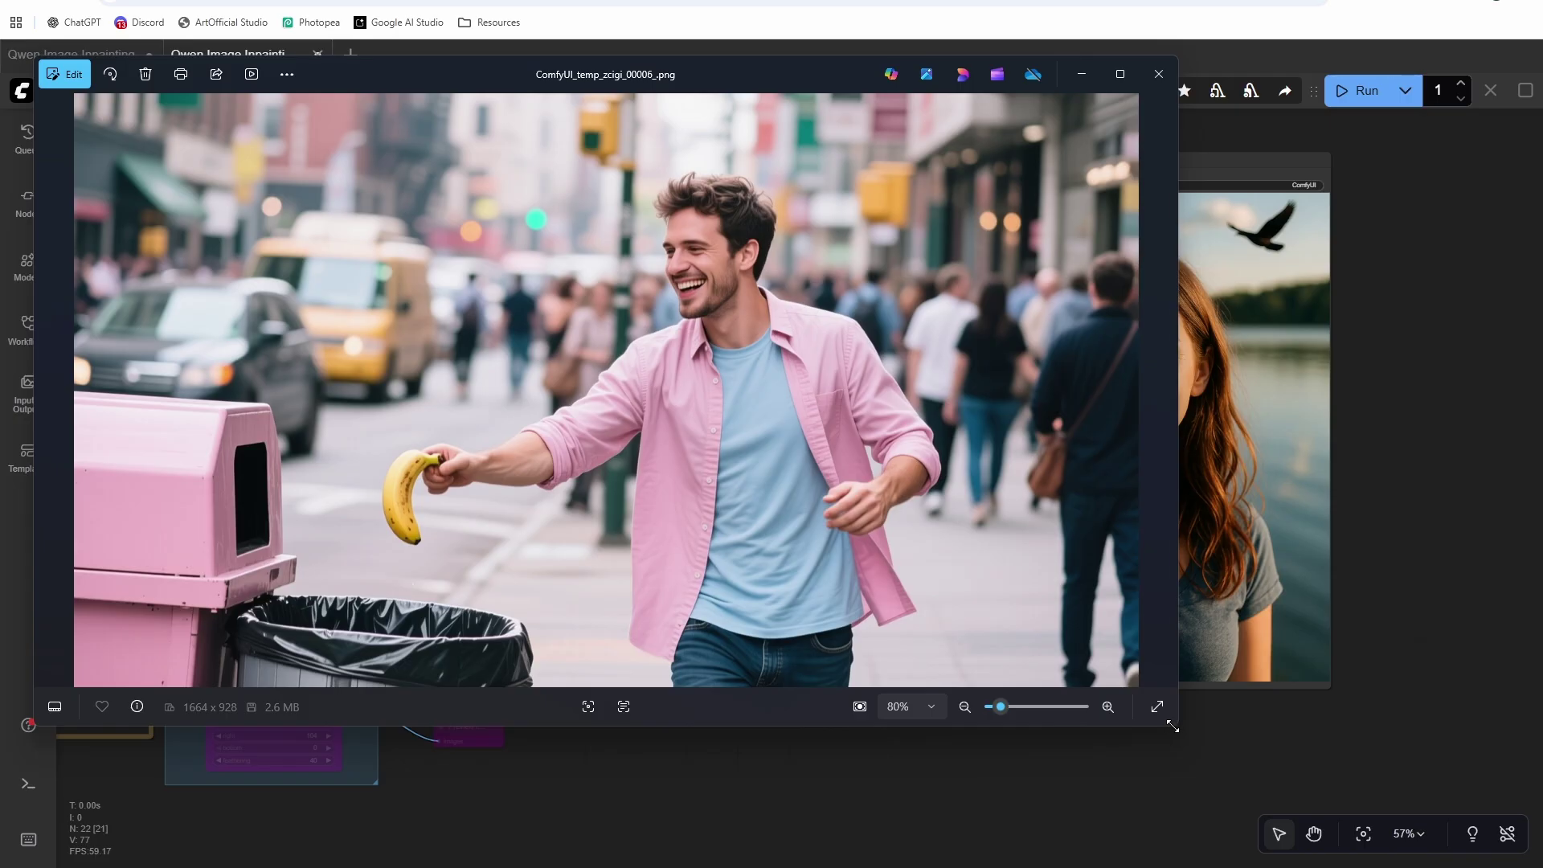
left_click_drag(1172, 725, 810, 614)
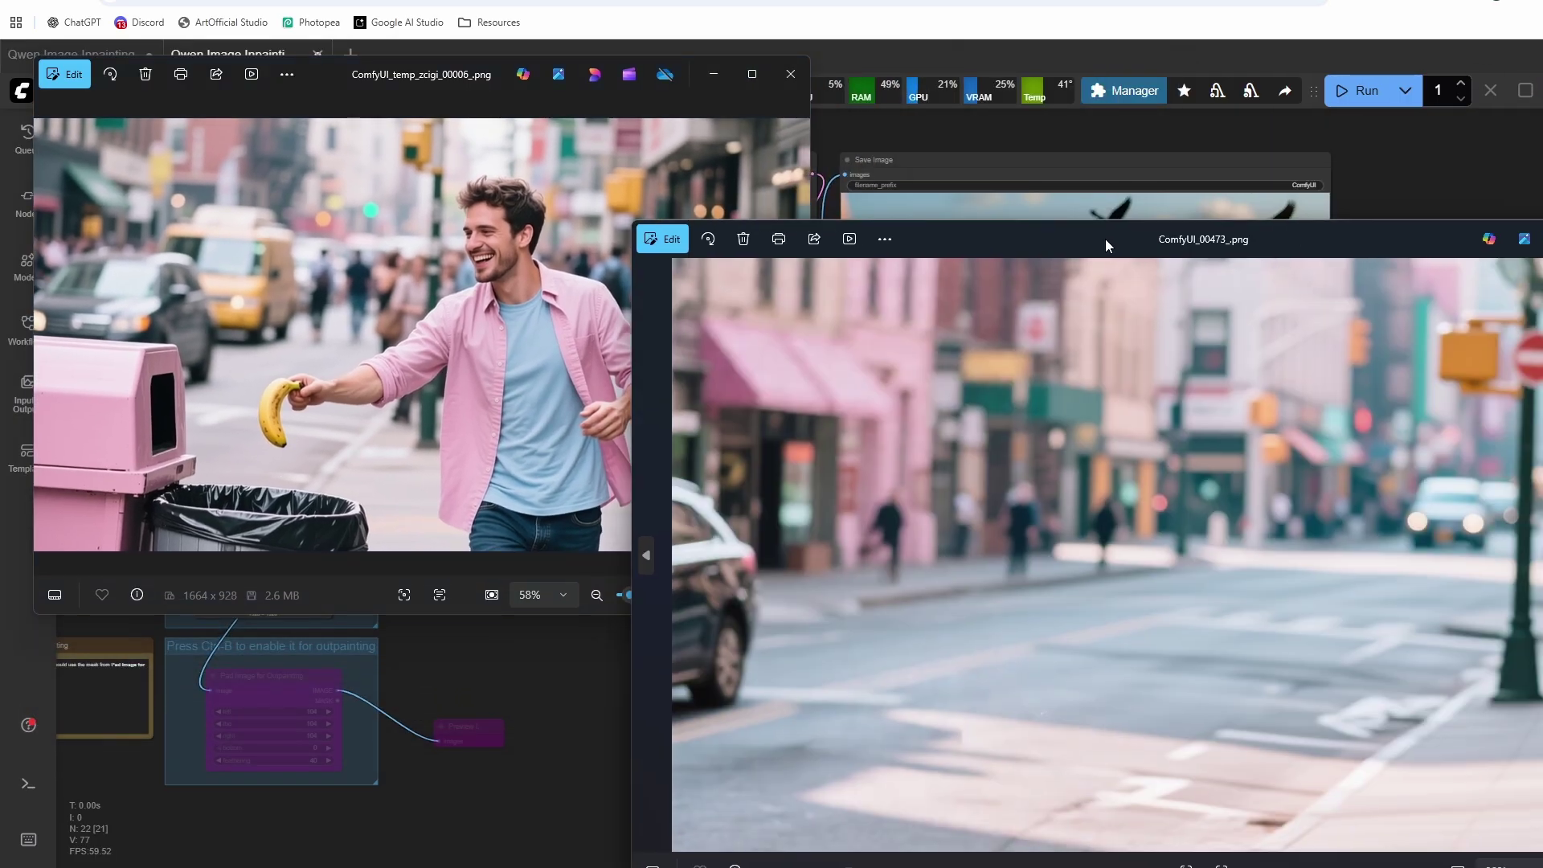
left_click_drag(1106, 239, 778, 211)
left_click(351, 156)
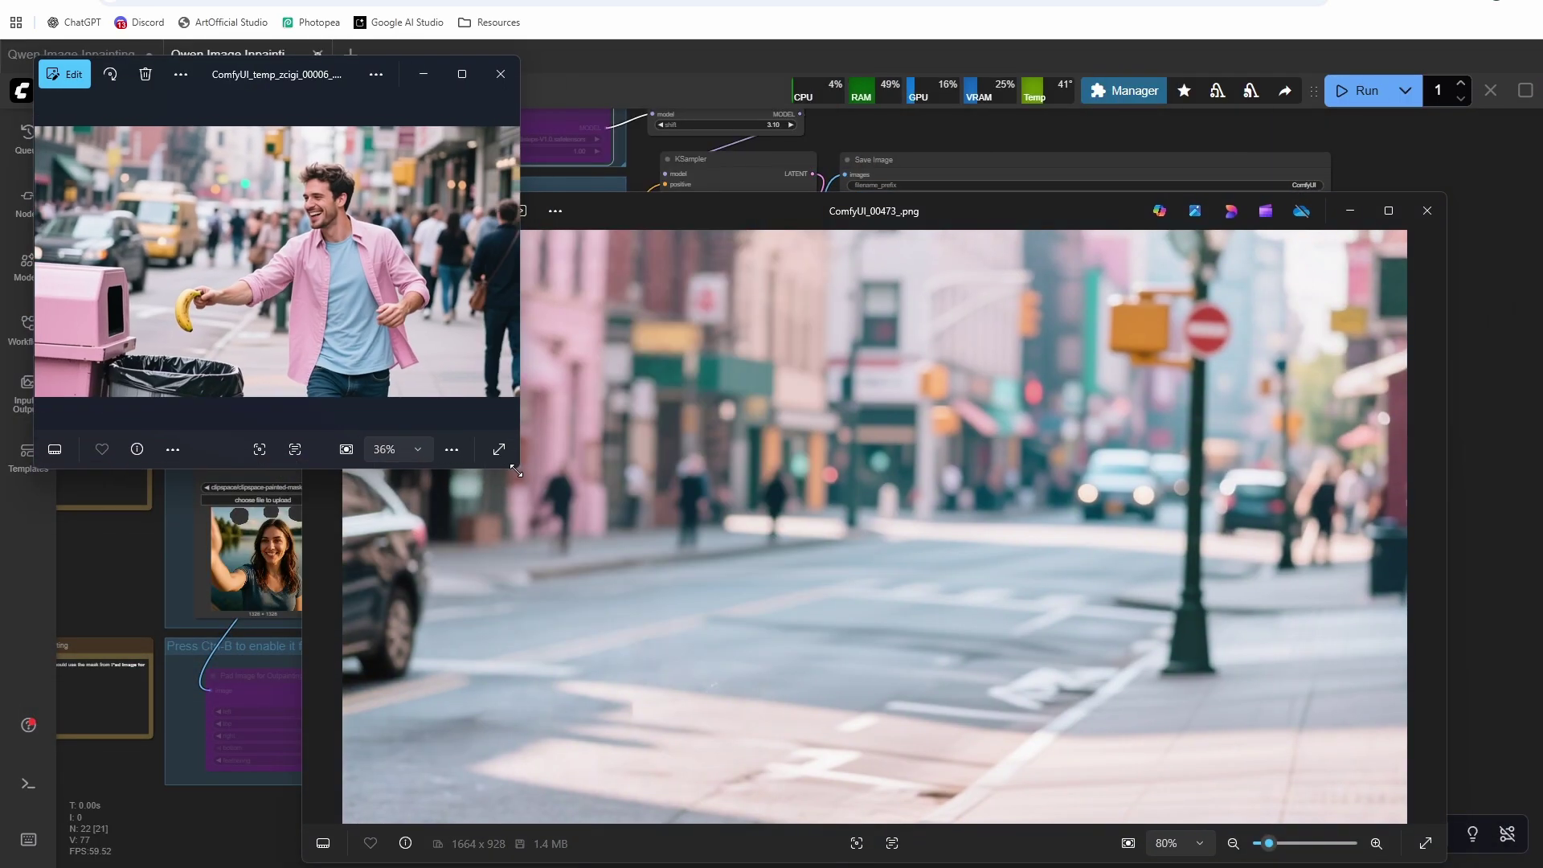
left_click(1103, 666)
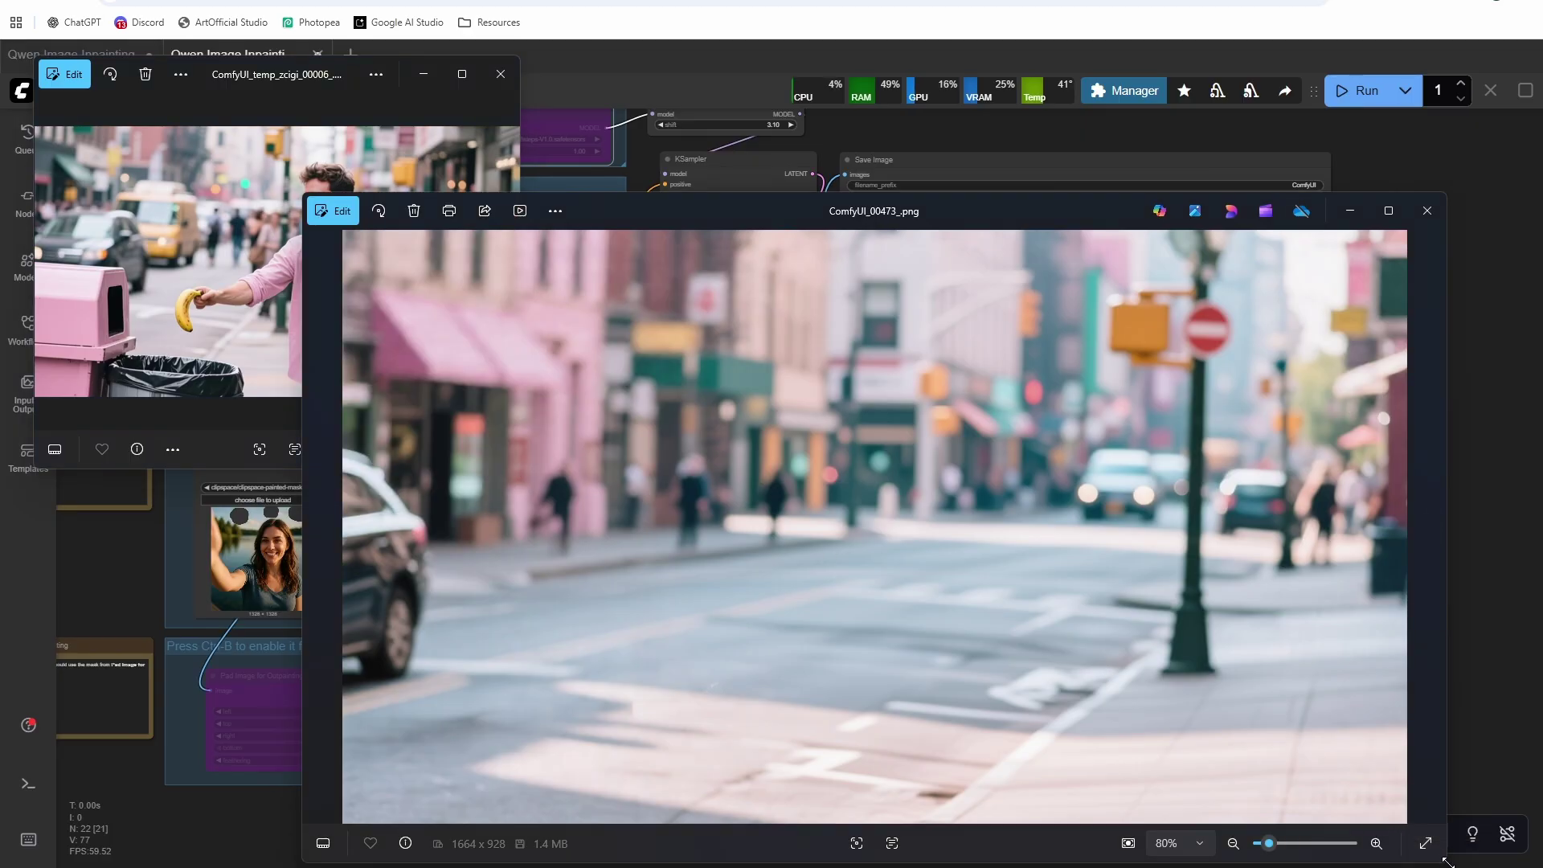
left_click_drag(1444, 862, 1082, 683)
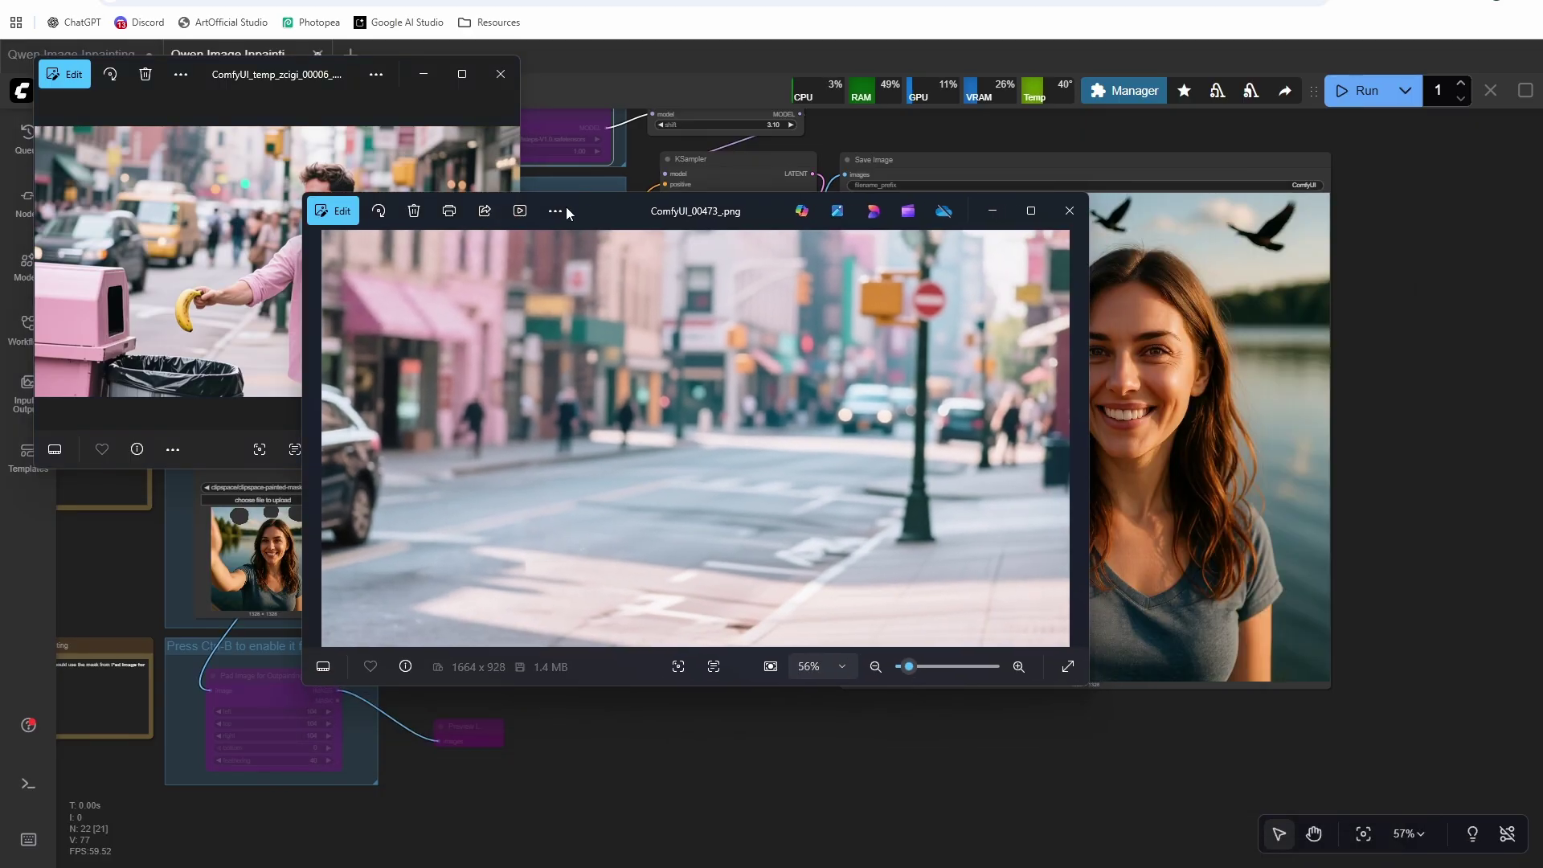
left_click_drag(566, 206, 848, 271)
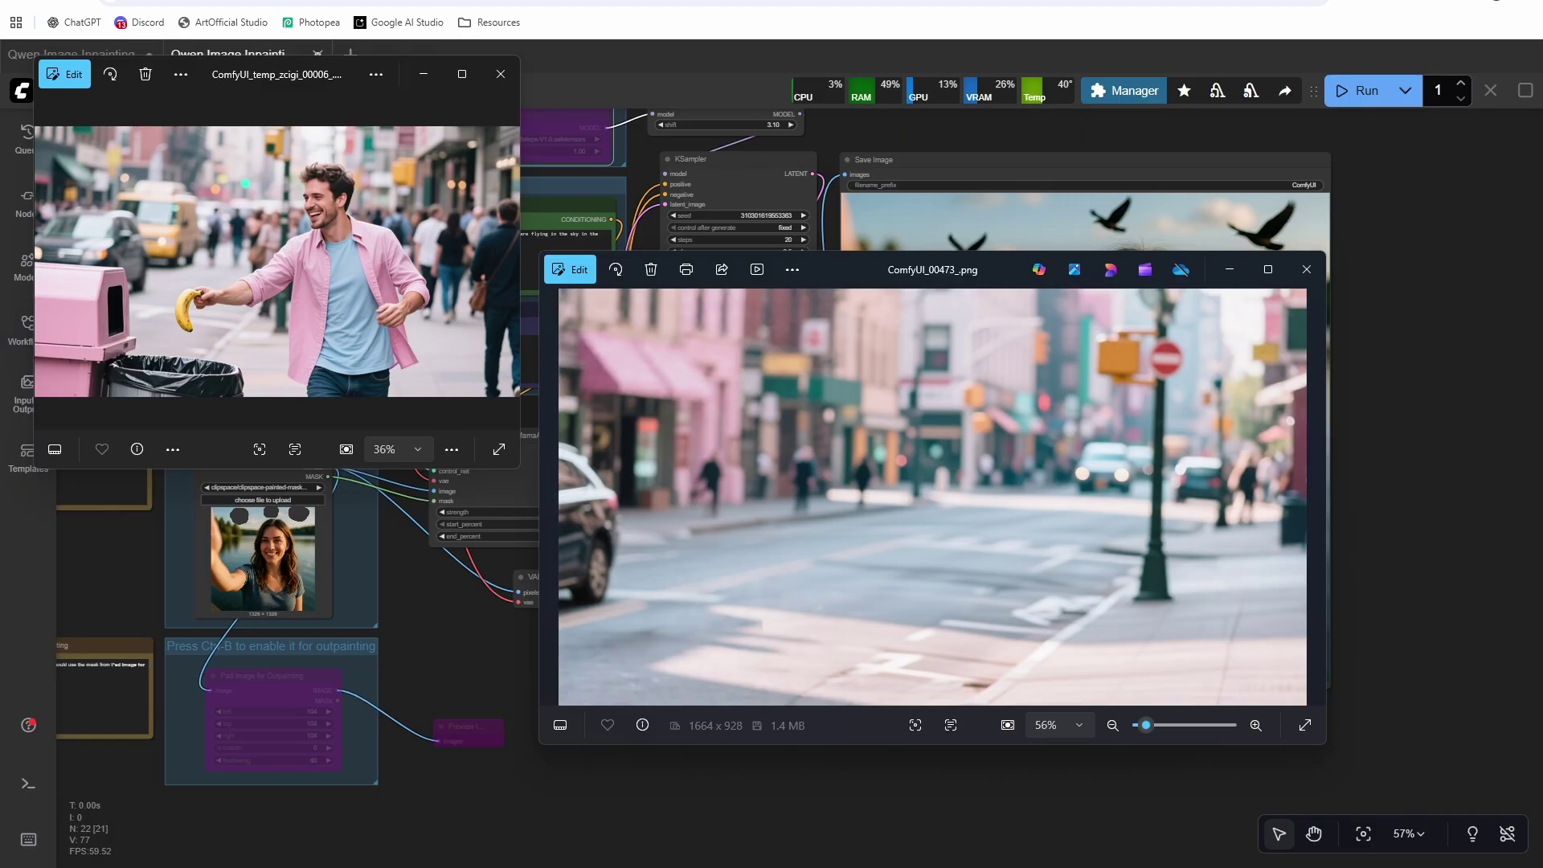
Step: Close the photo viewer windows with the street picture and the man holding the banana
left_click_drag(1542, 142, 862, 177)
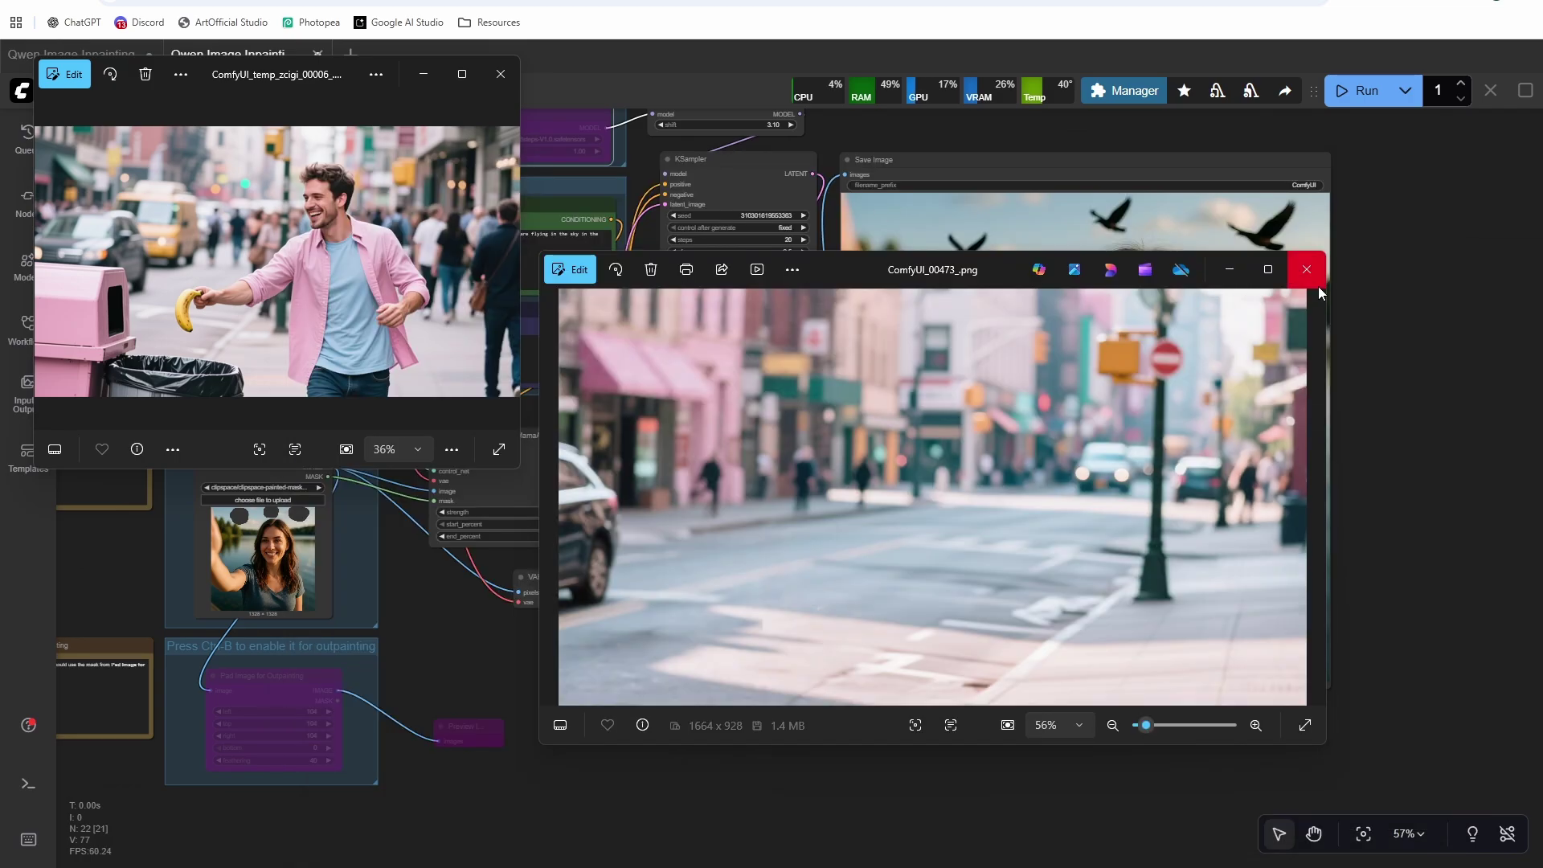
left_click(1318, 286)
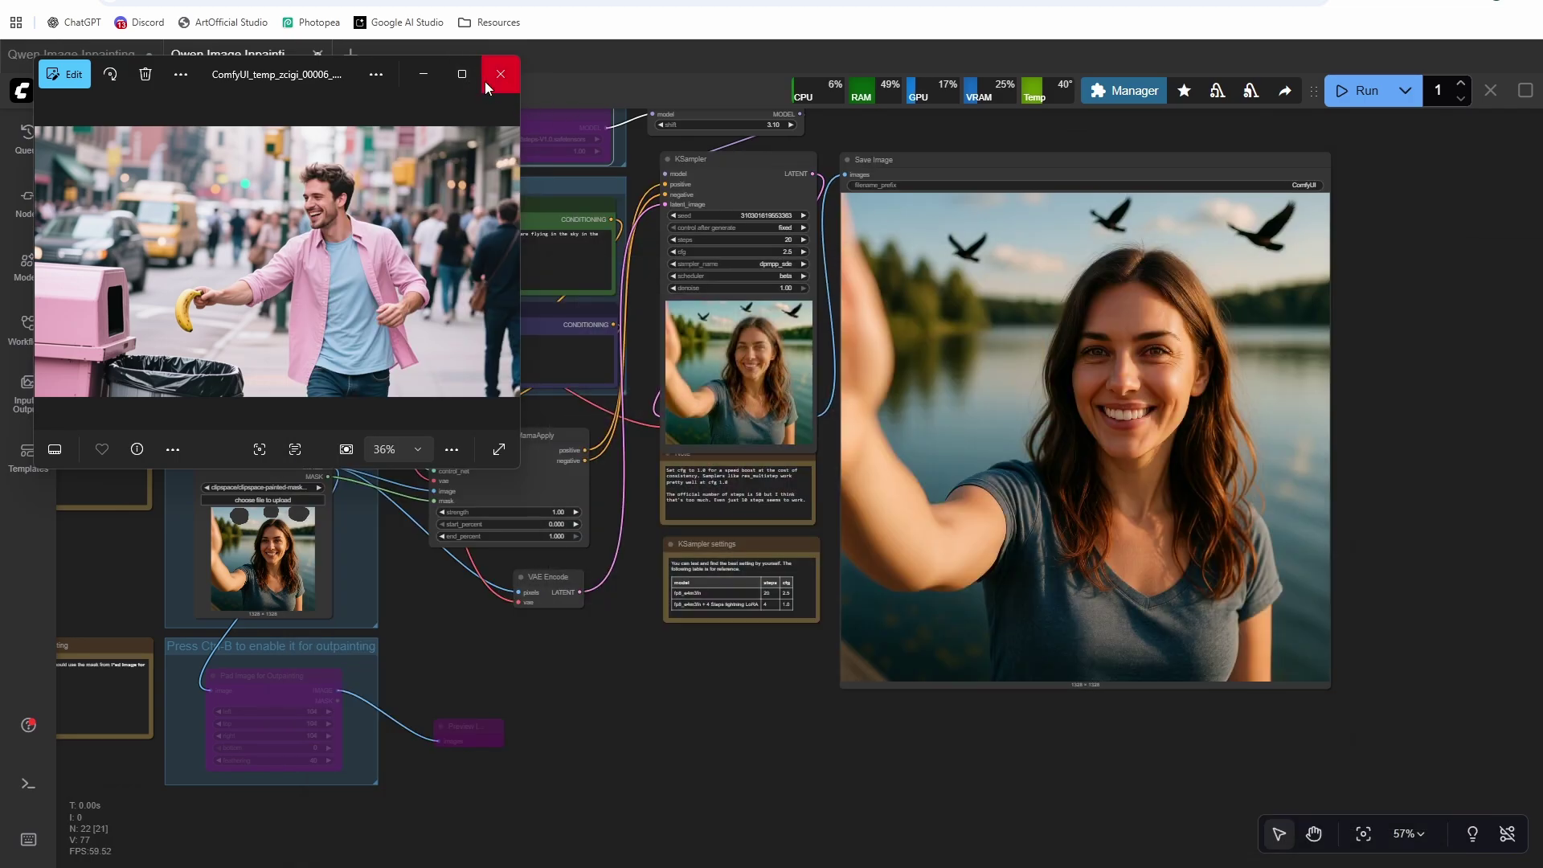
left_click(490, 80)
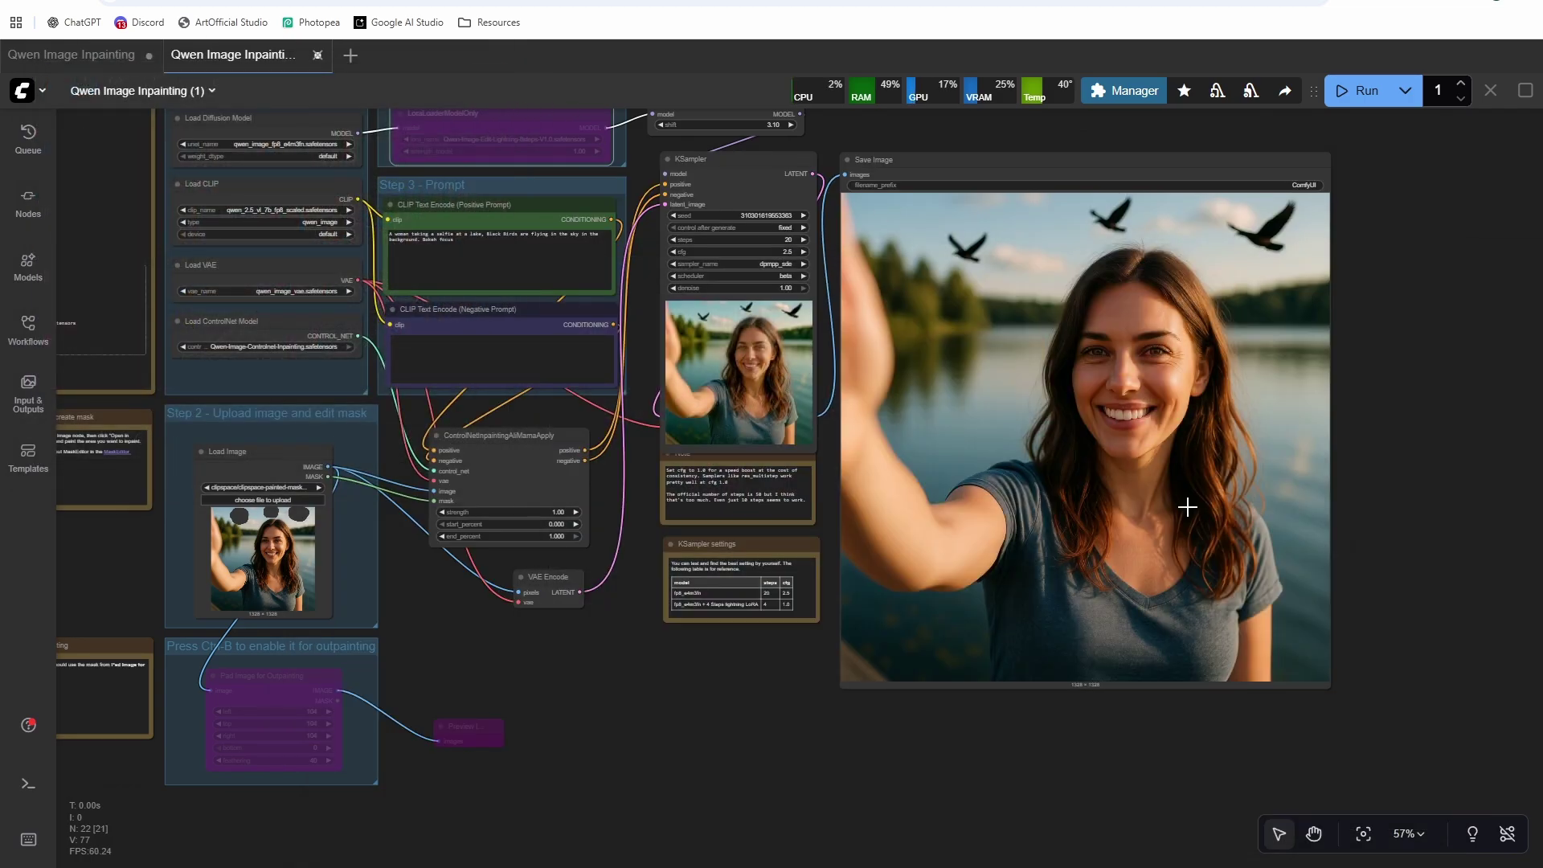